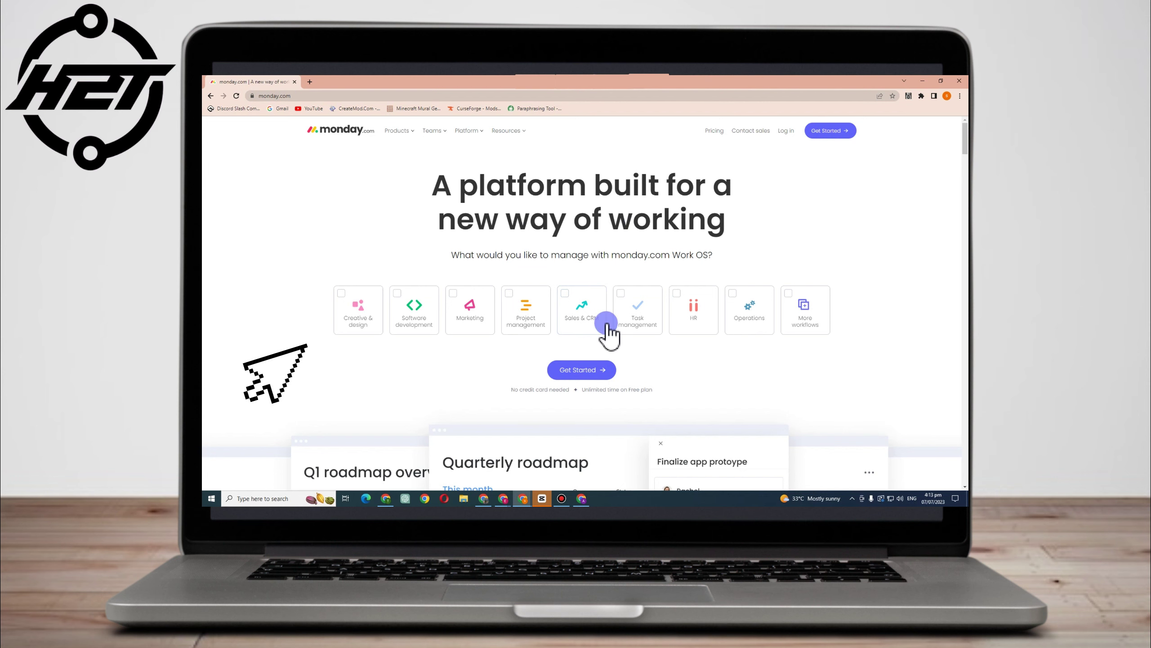
Start a free monday.com account with Get Started on the home page.
click(578, 375)
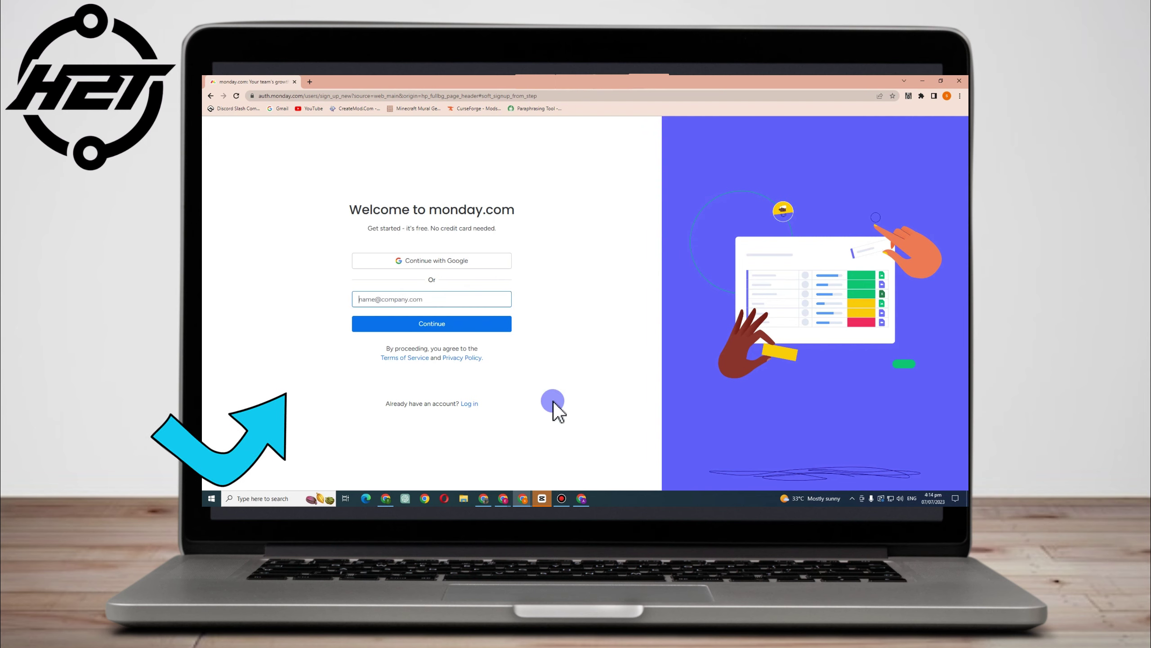
Replace the rejected entry with a valid work e-mail address and continue.
click(421, 305)
text(SkillSet Academy)
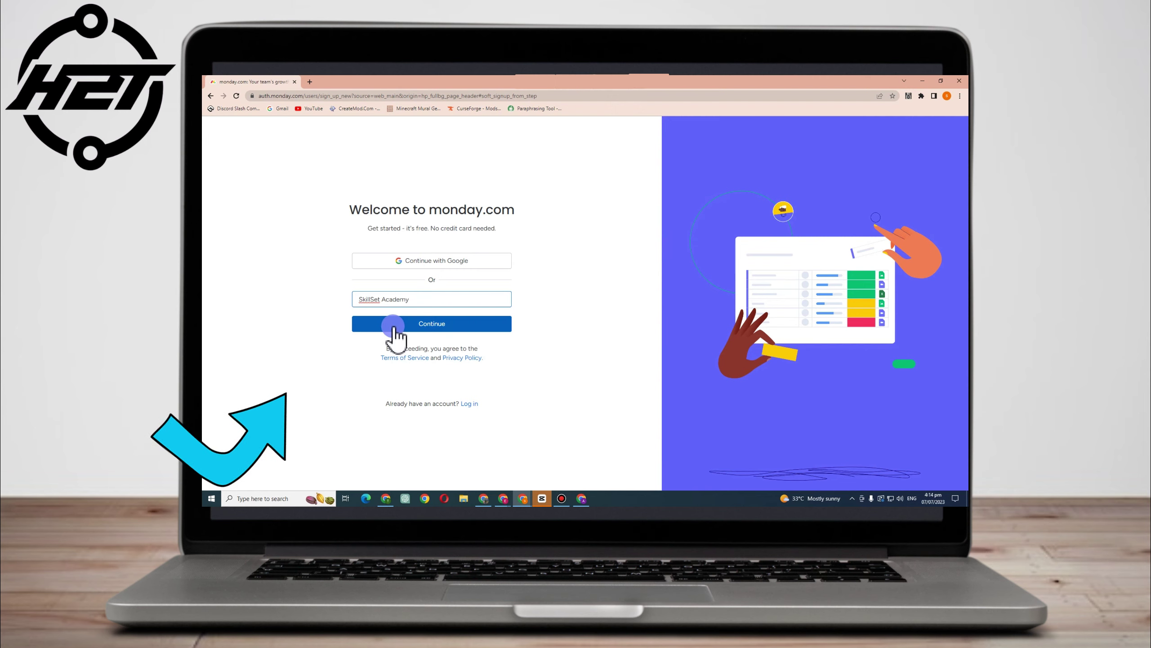
click(462, 325)
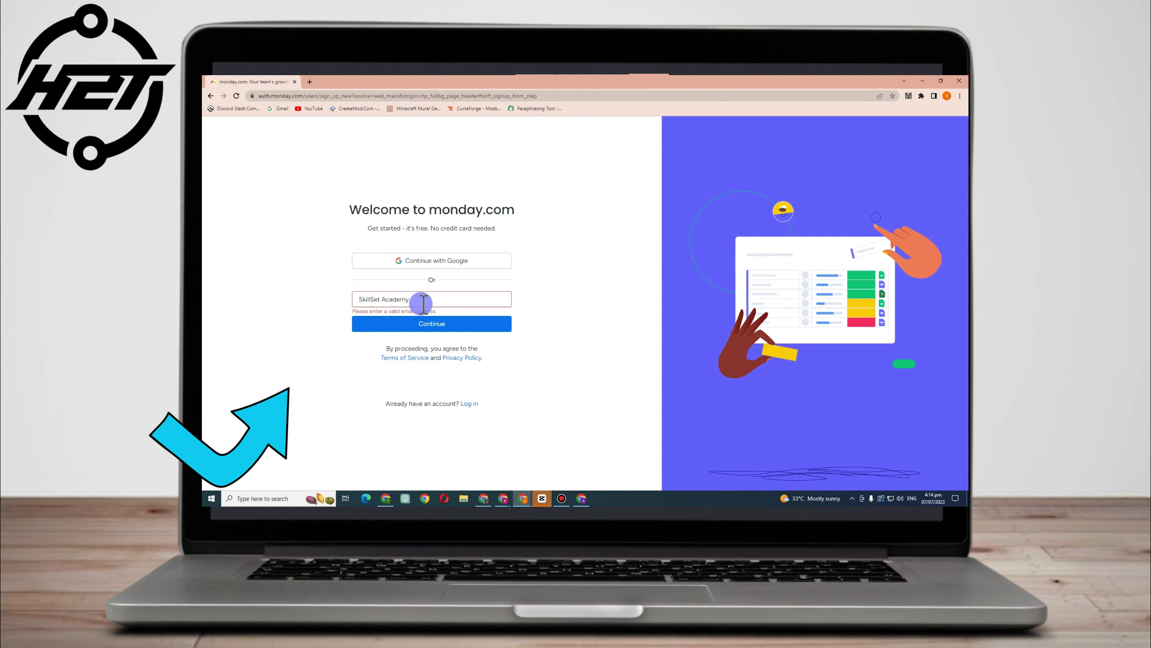
key(ctrl+a)
key(ctrl+v)
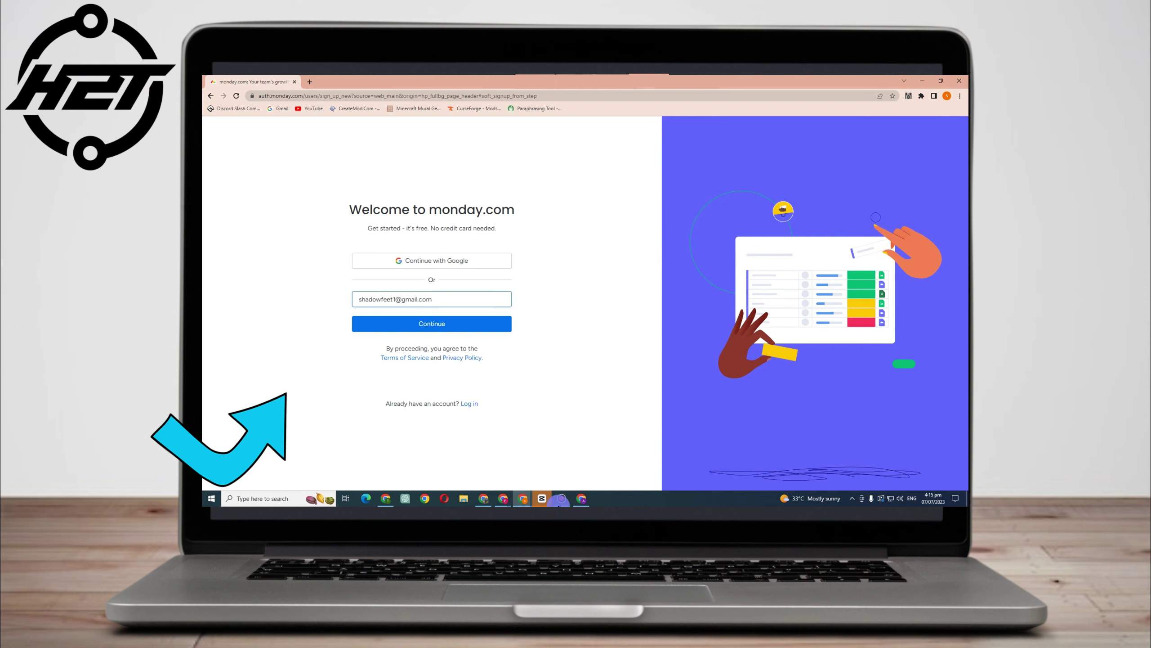
click(462, 322)
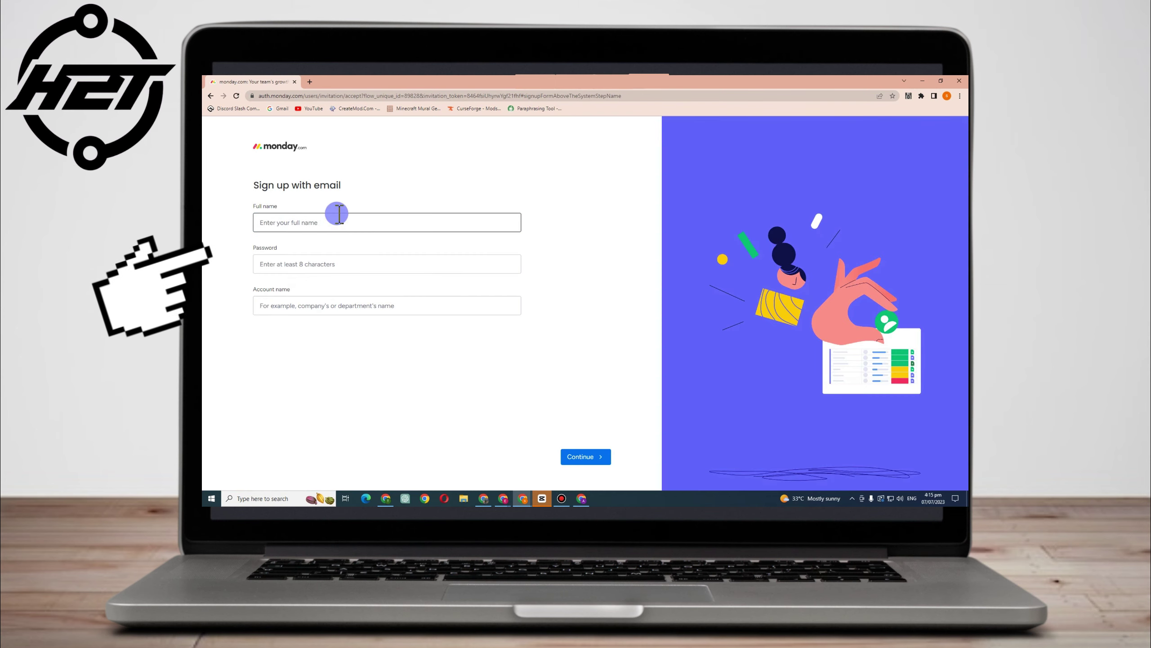
Enter your full name, a password and account name 'SkillSet Academy', then submit.
text(Andrea )
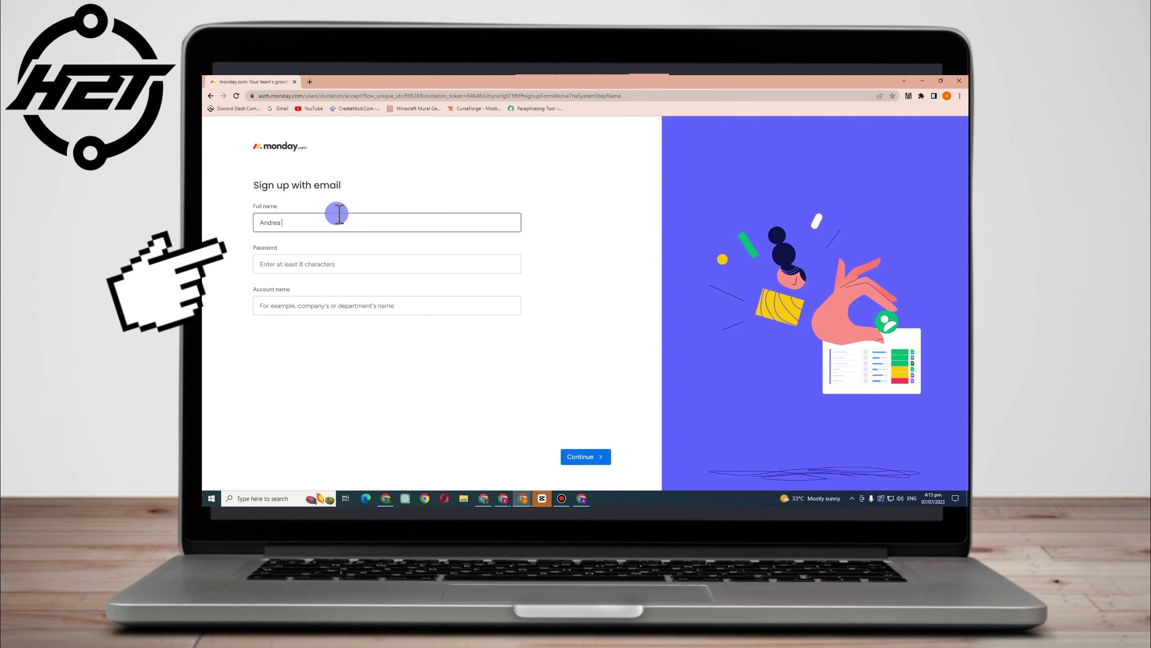
text(Brooke)
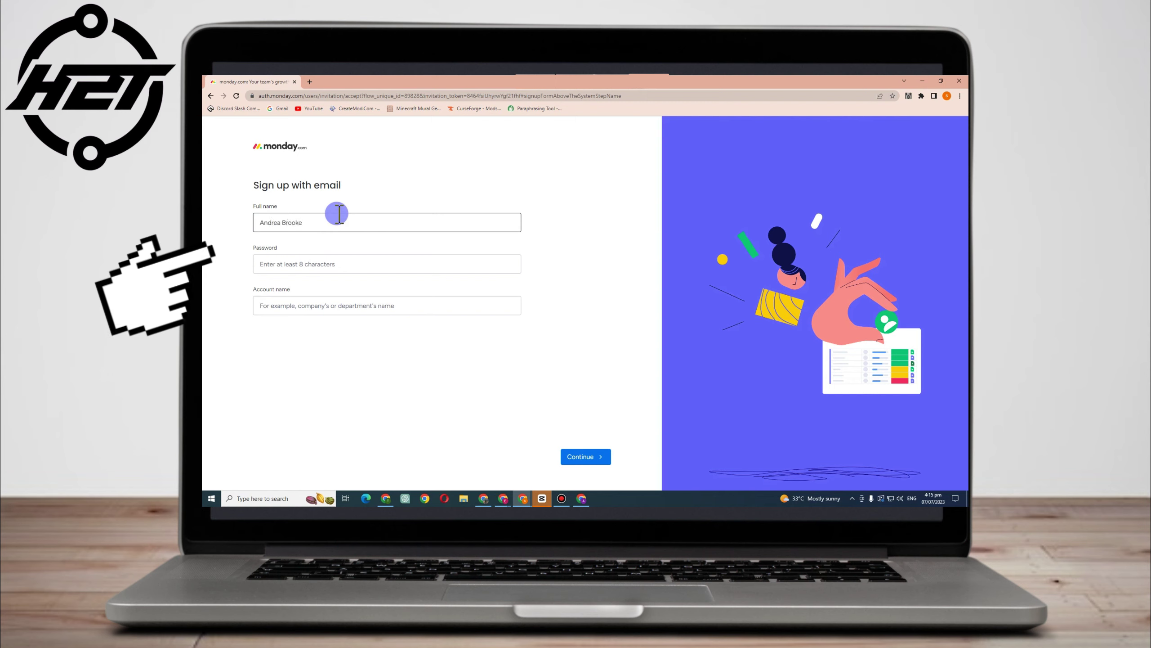
click(302, 258)
text(******)
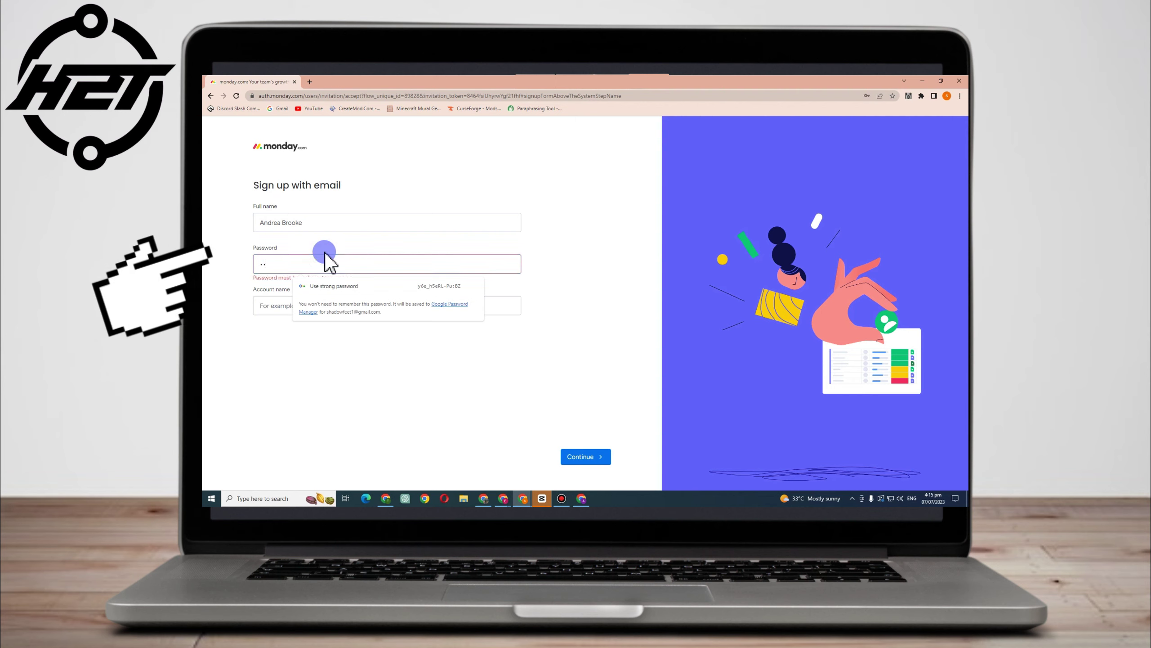
text(**********)
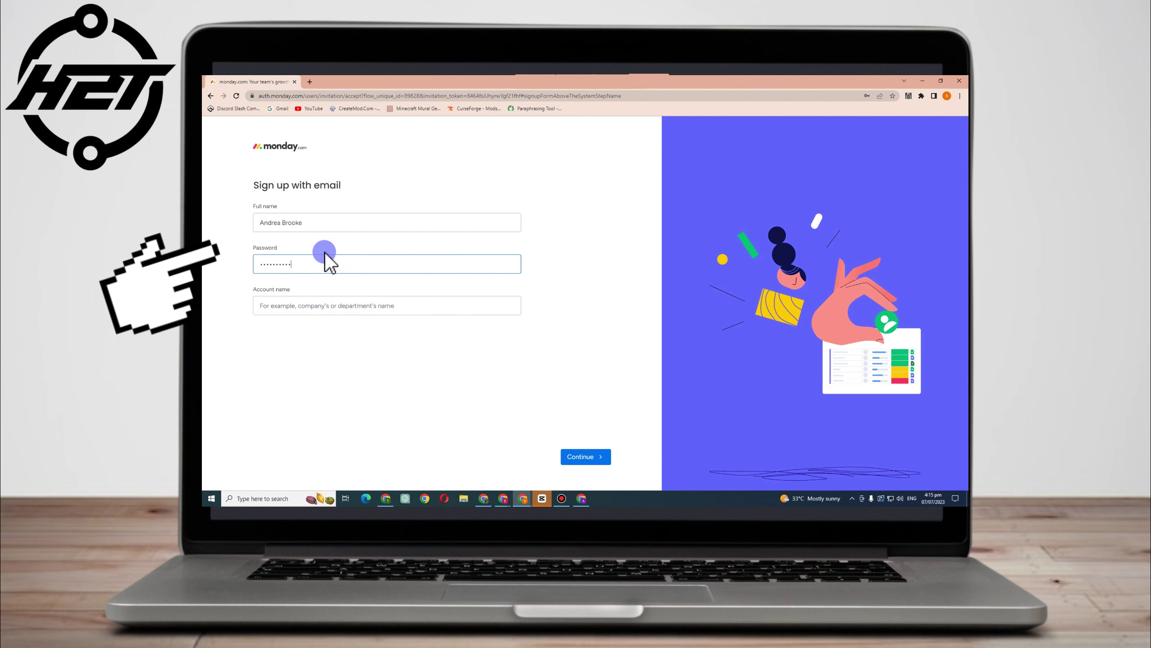
text(***)
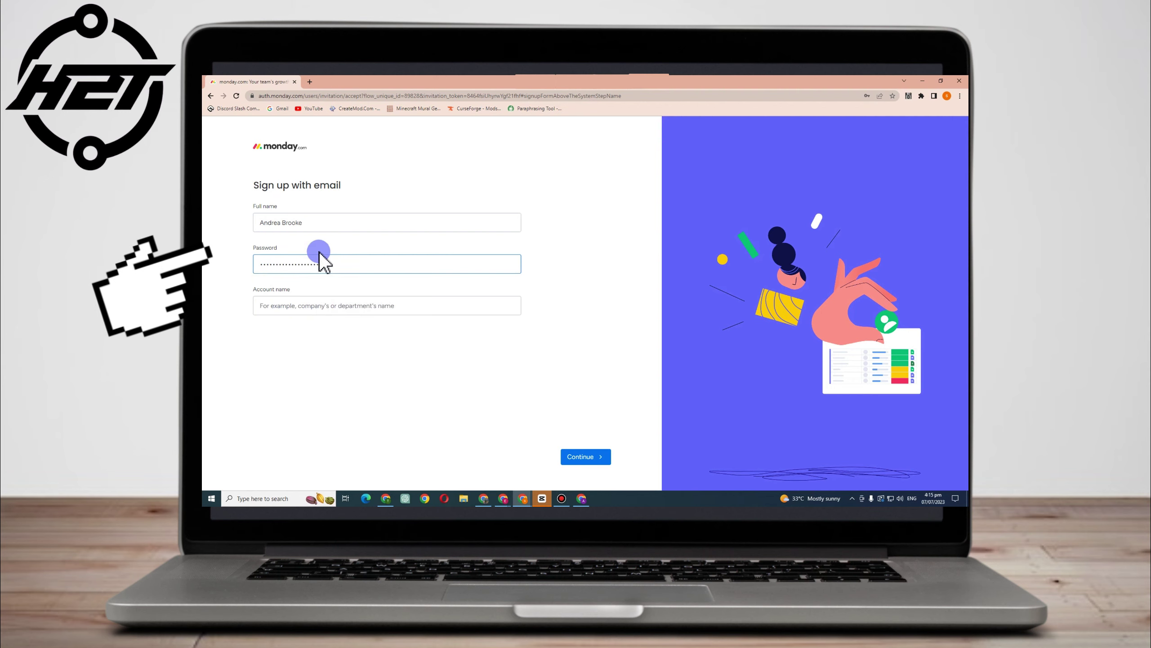
click(320, 305)
text(SkillSet Academy)
click(363, 307)
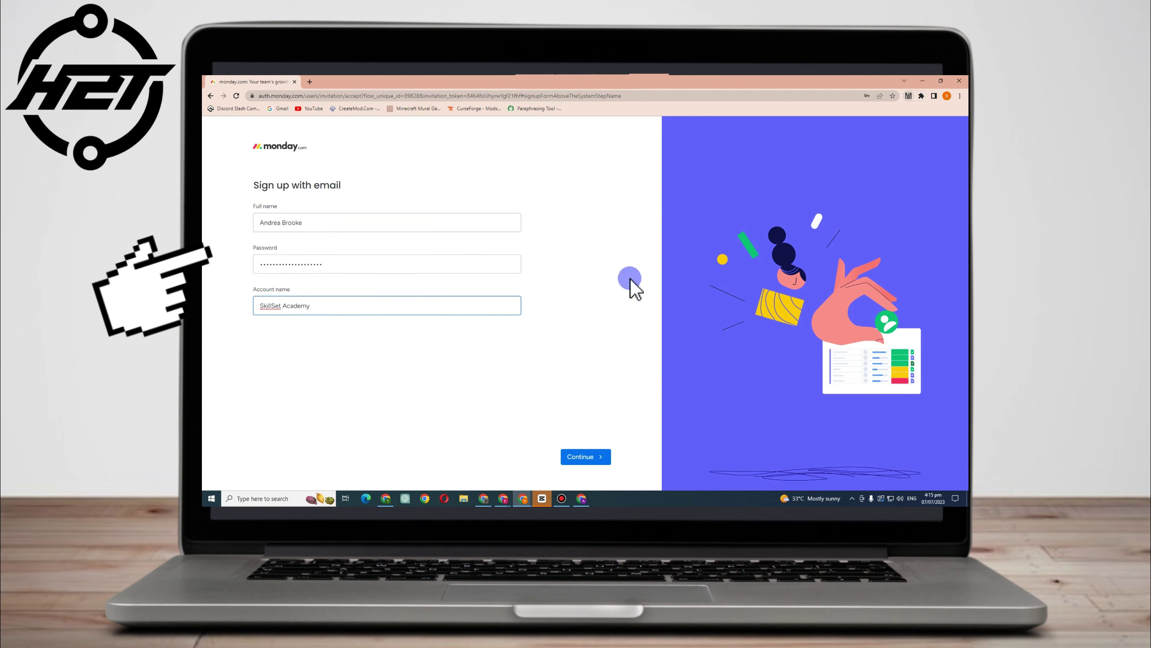
click(592, 457)
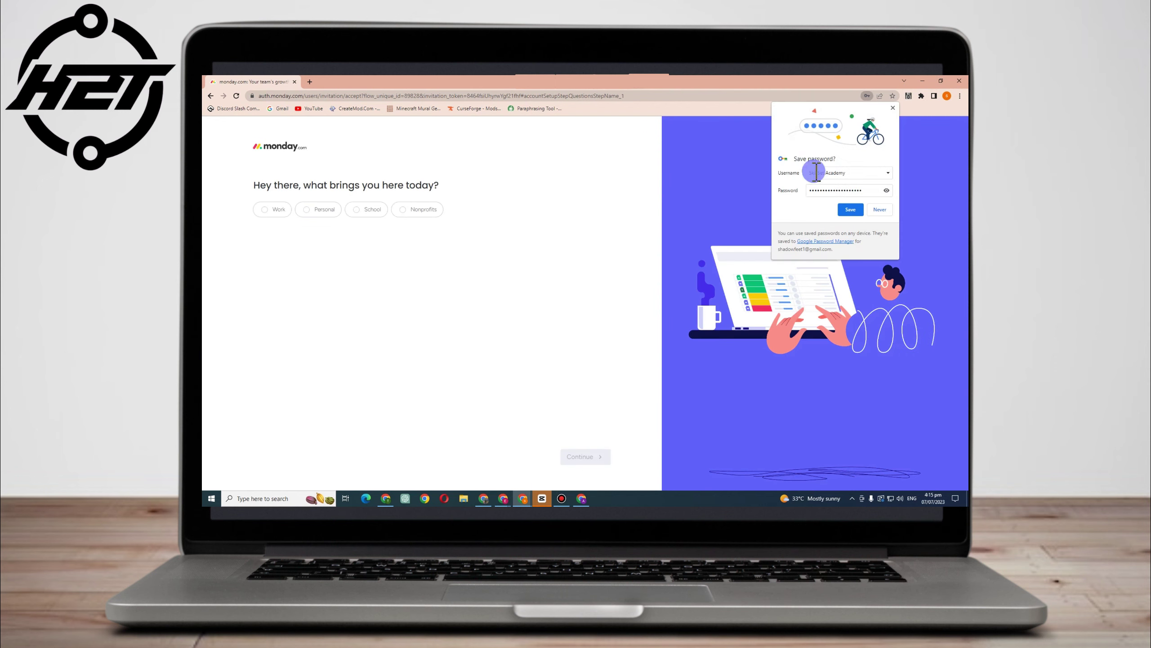
Dismiss the save-password prompt and answer Work and Team leader.
click(851, 209)
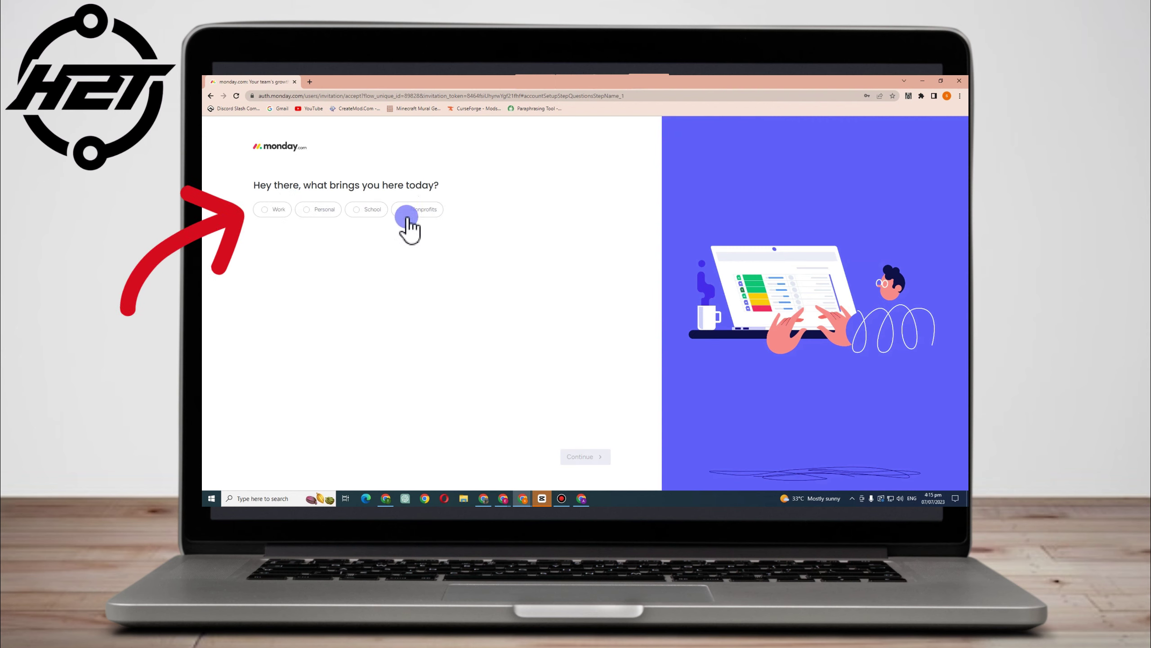
click(274, 213)
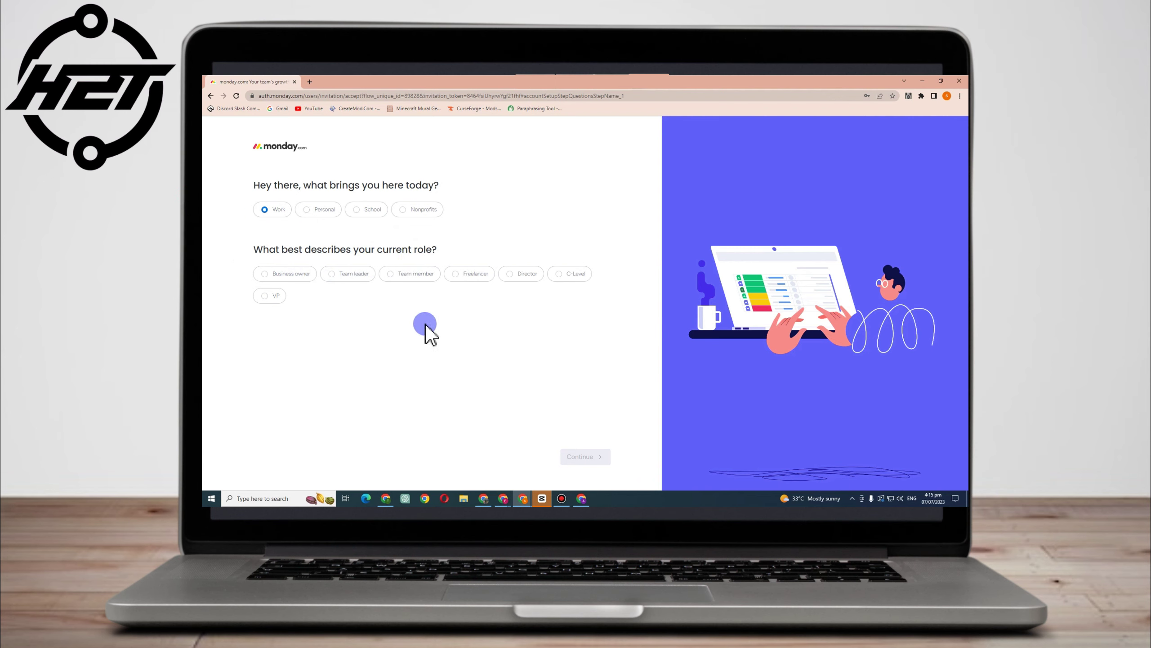
click(342, 278)
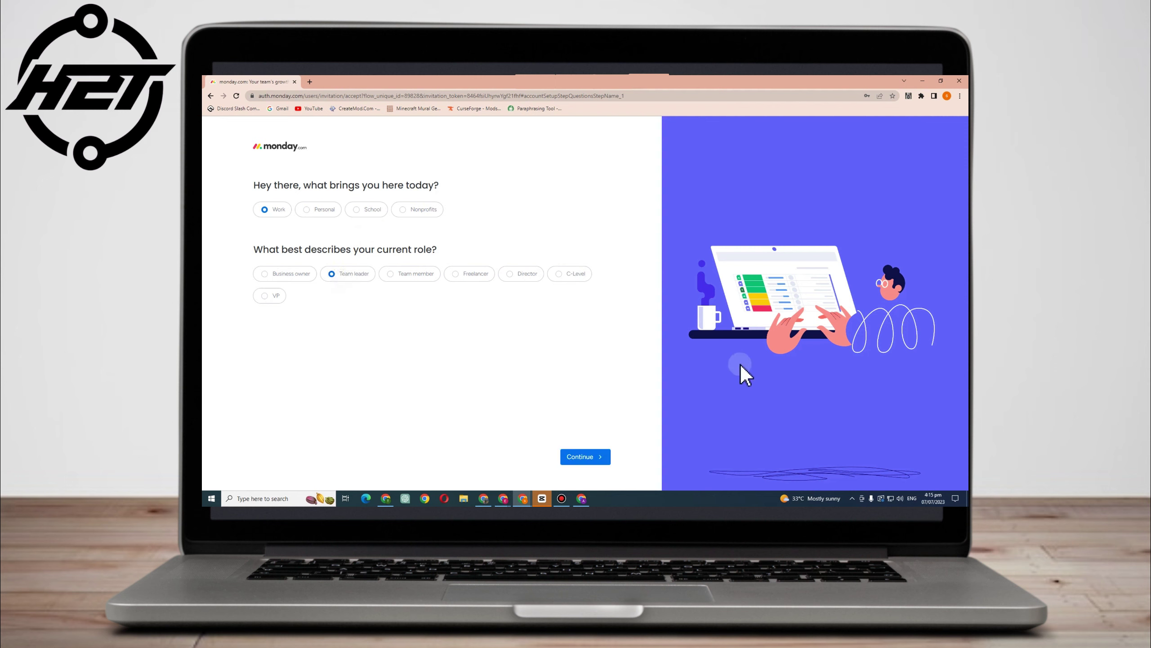
click(585, 457)
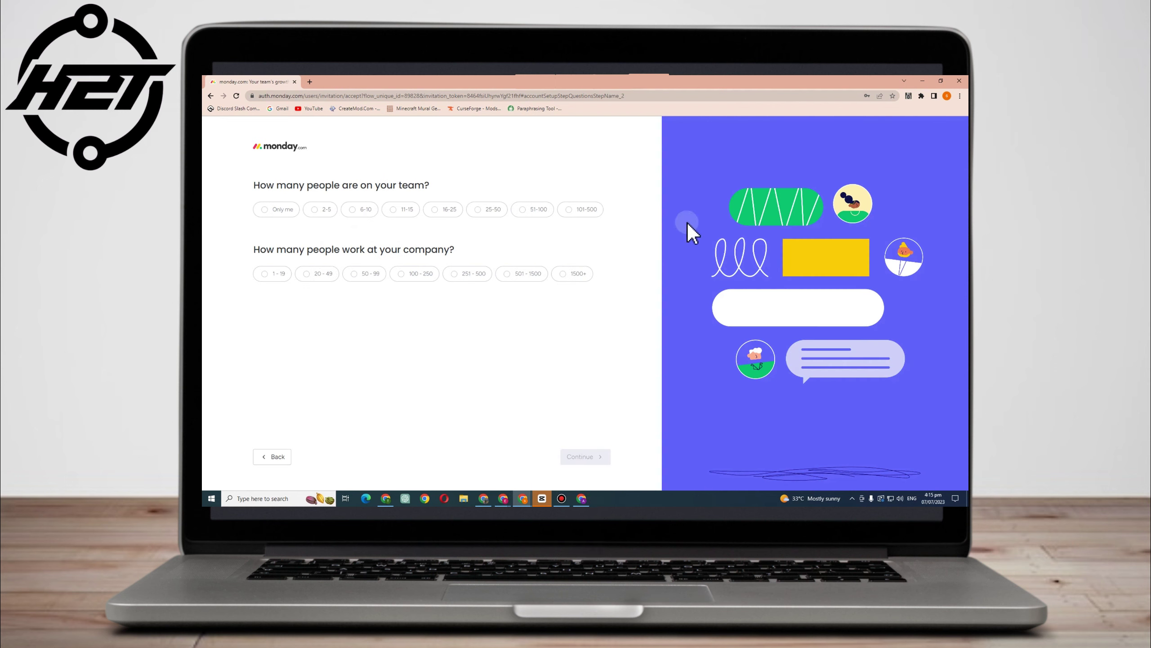
Set team size to 2-5 and company size to 100-250, then continue.
click(363, 211)
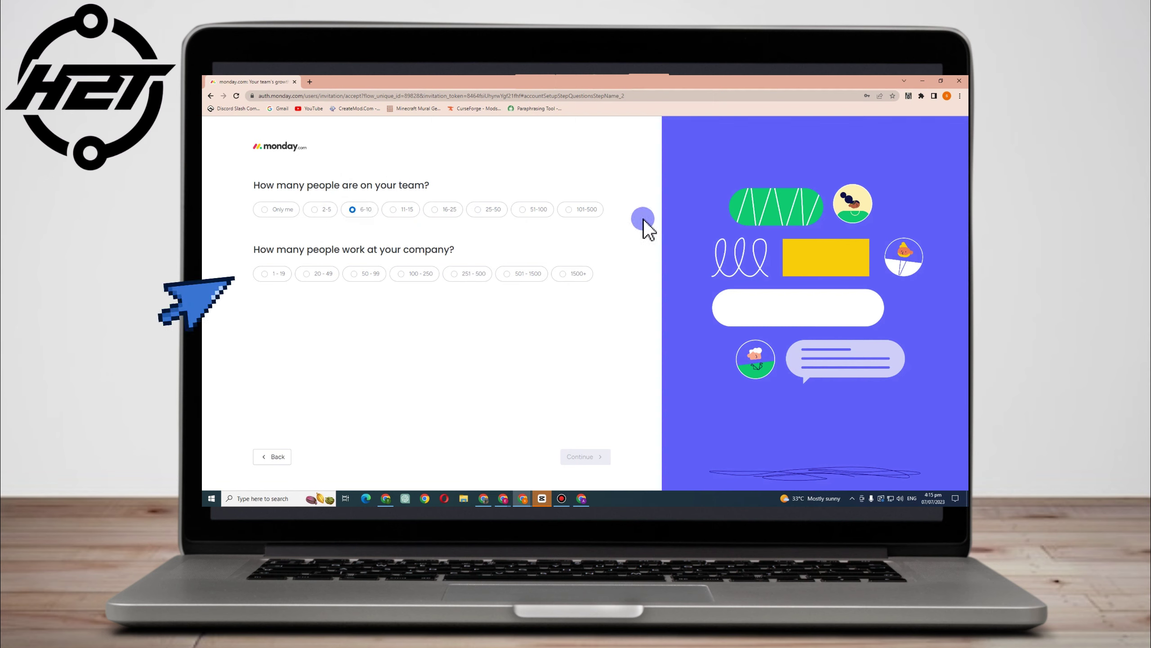
click(289, 265)
click(323, 211)
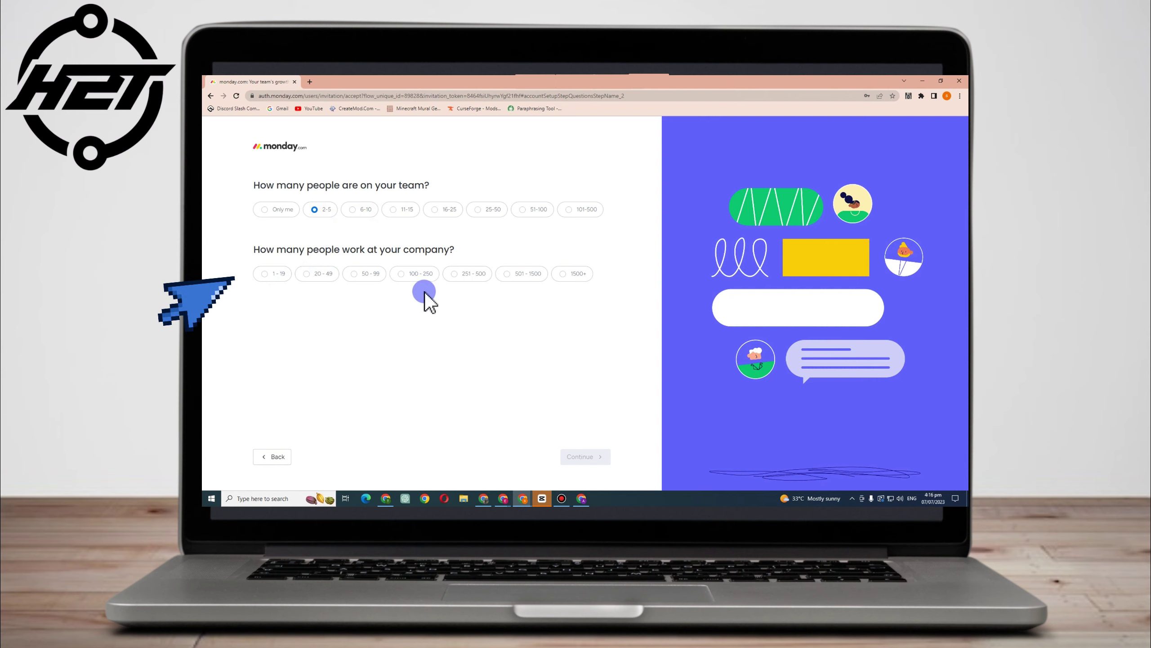
click(402, 274)
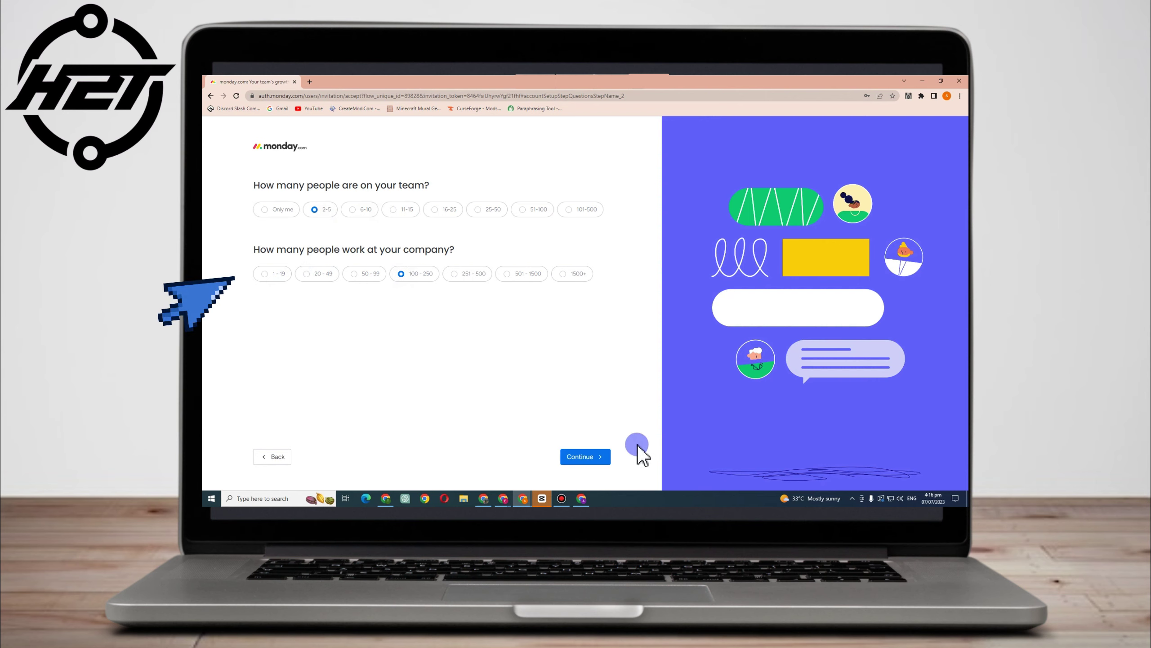
click(576, 455)
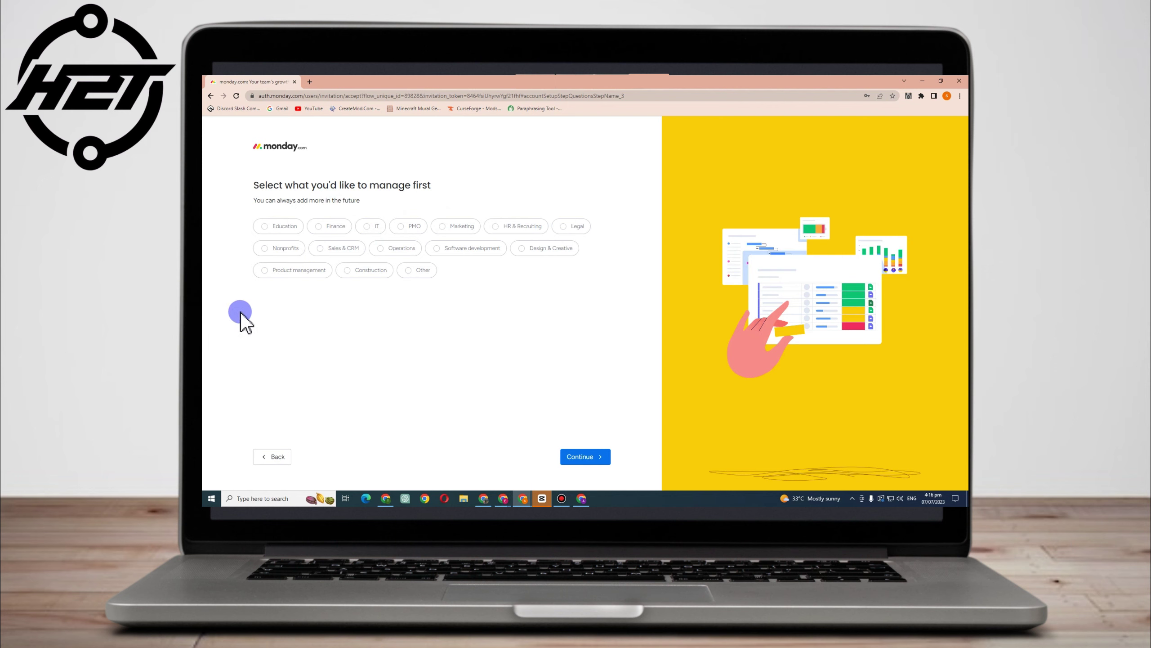
Choose Product management, then Project management, and YouTube ad as how you heard.
click(308, 271)
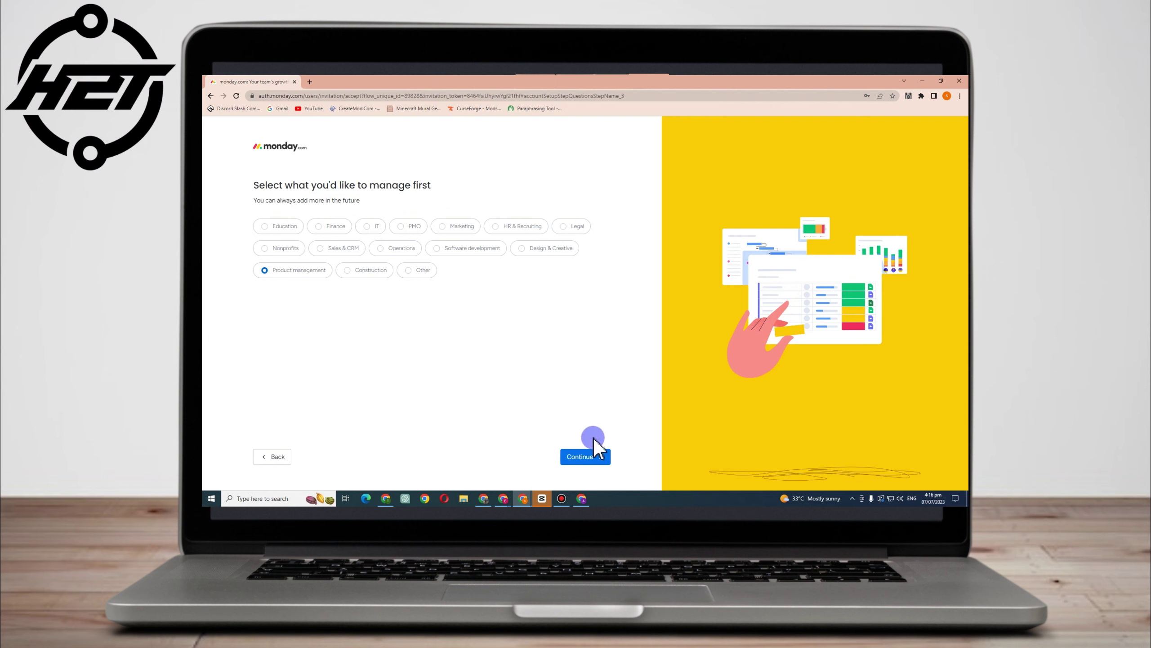
click(589, 457)
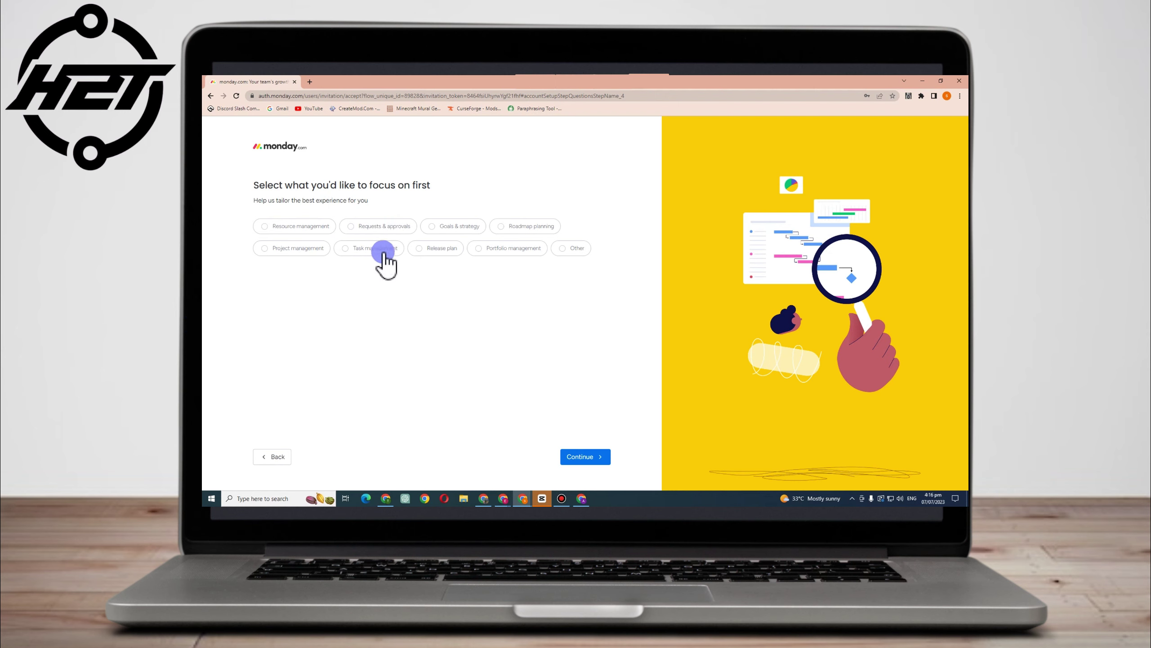
click(314, 253)
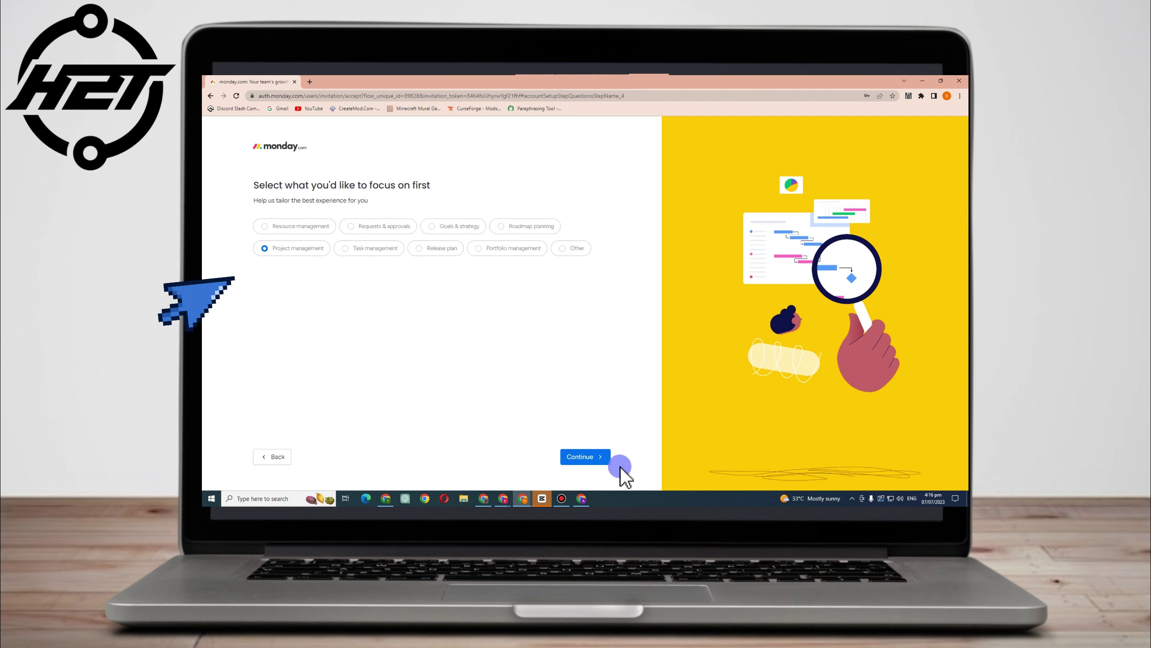
click(588, 456)
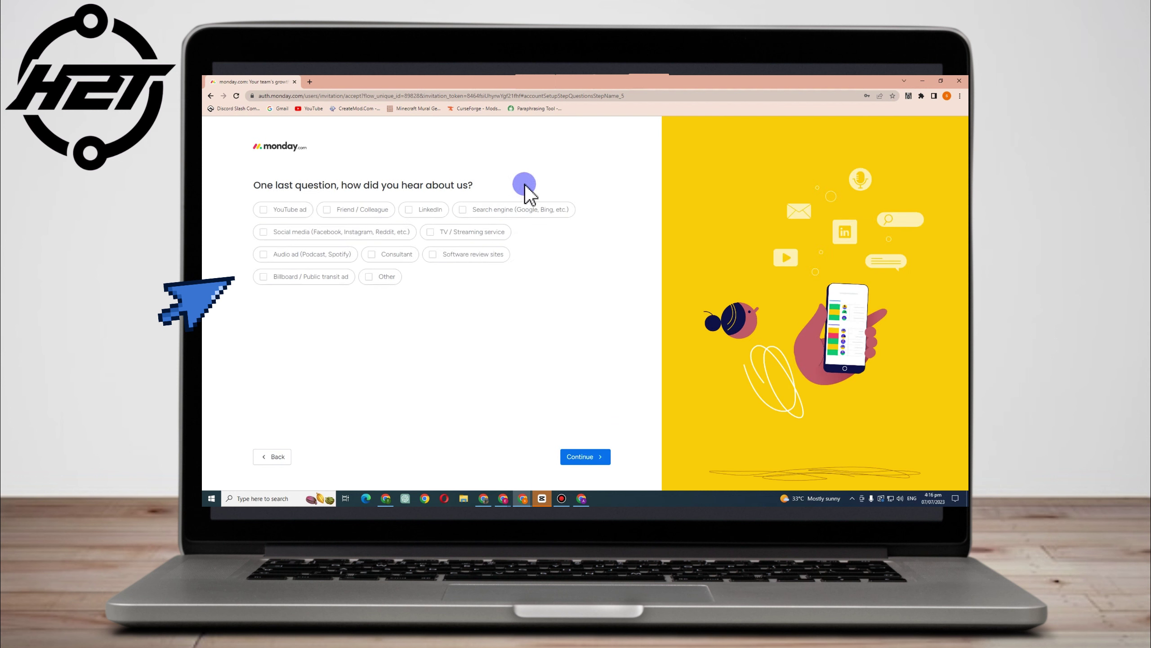
click(268, 210)
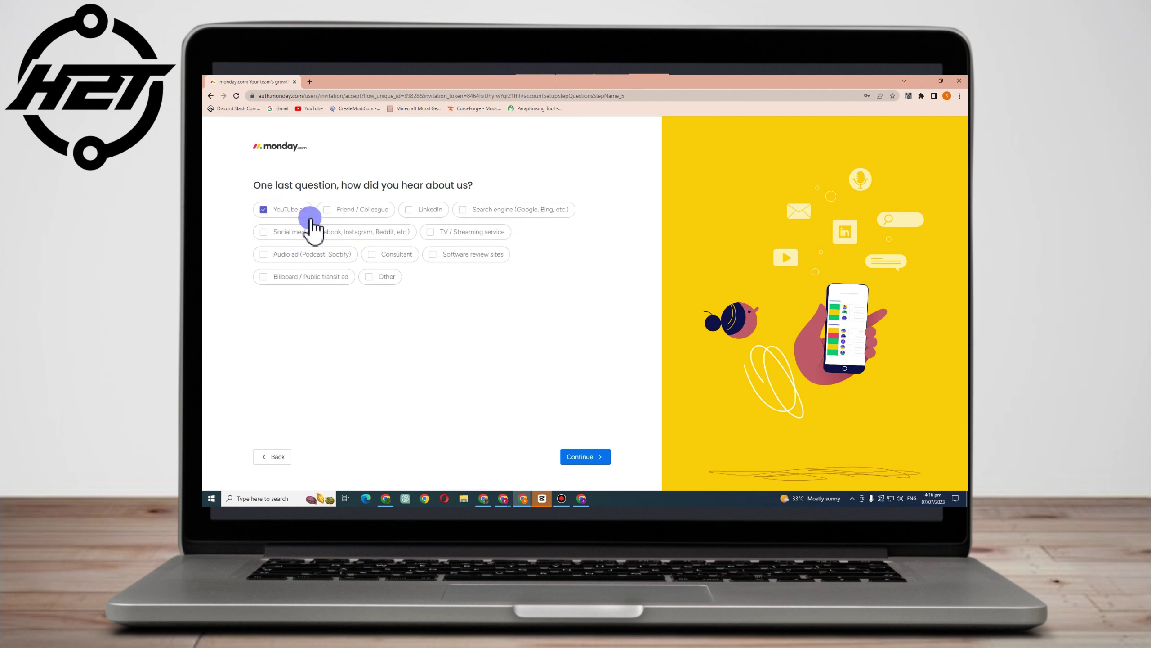
click(580, 457)
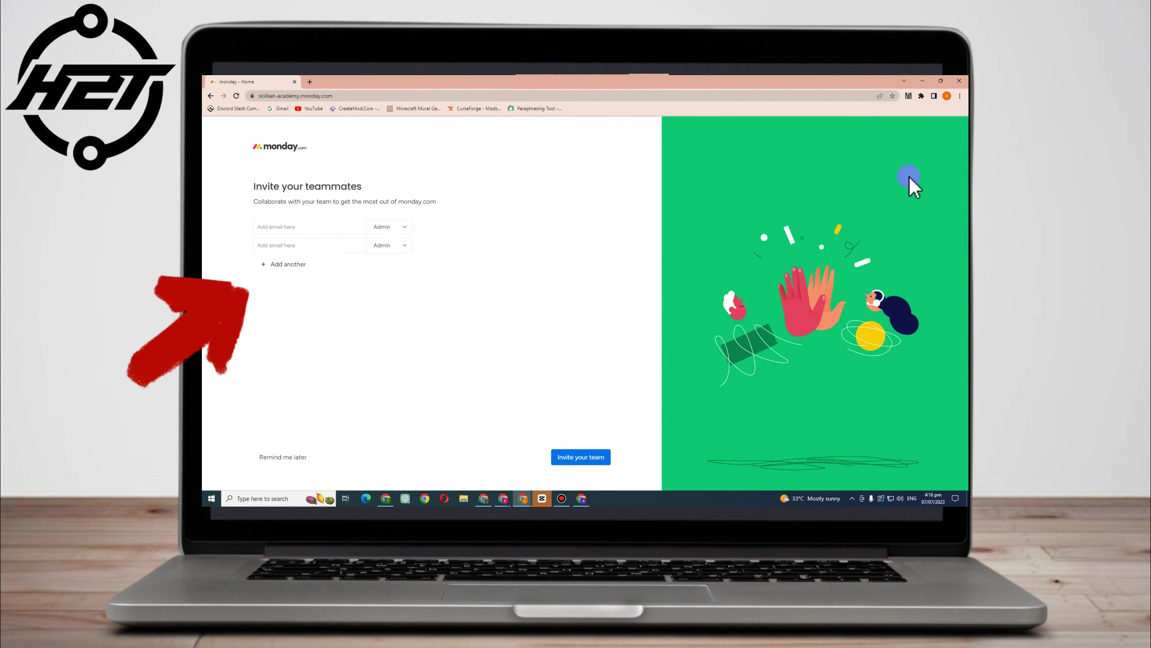
Set the first three invitees' roles to Member.
click(338, 234)
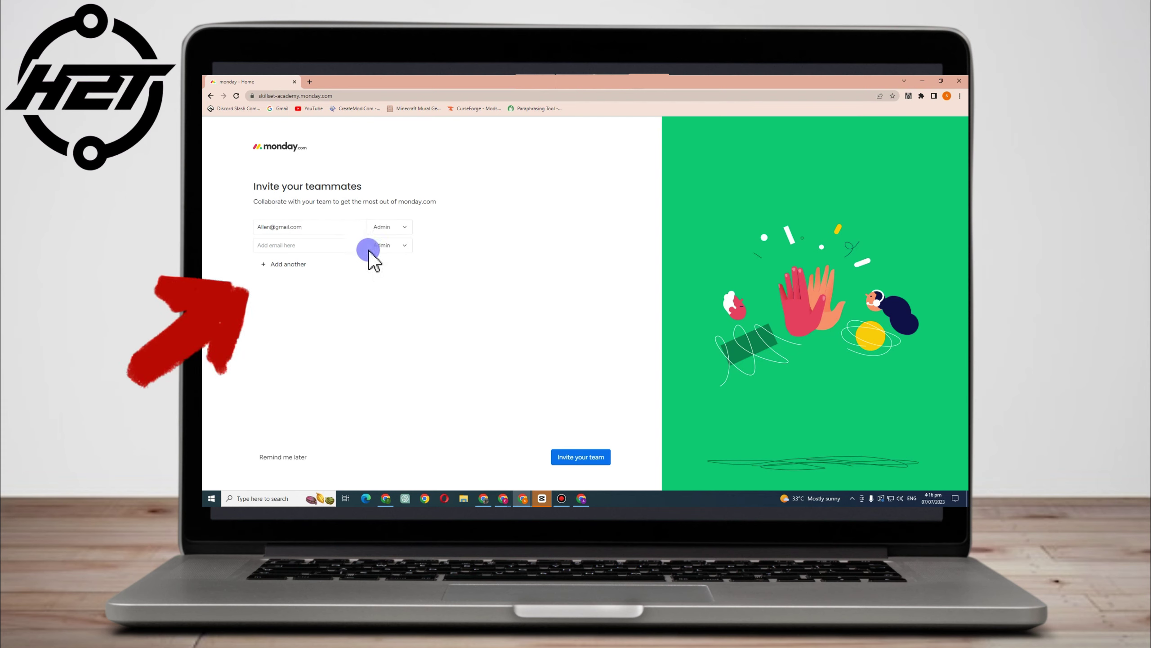
click(386, 226)
click(387, 277)
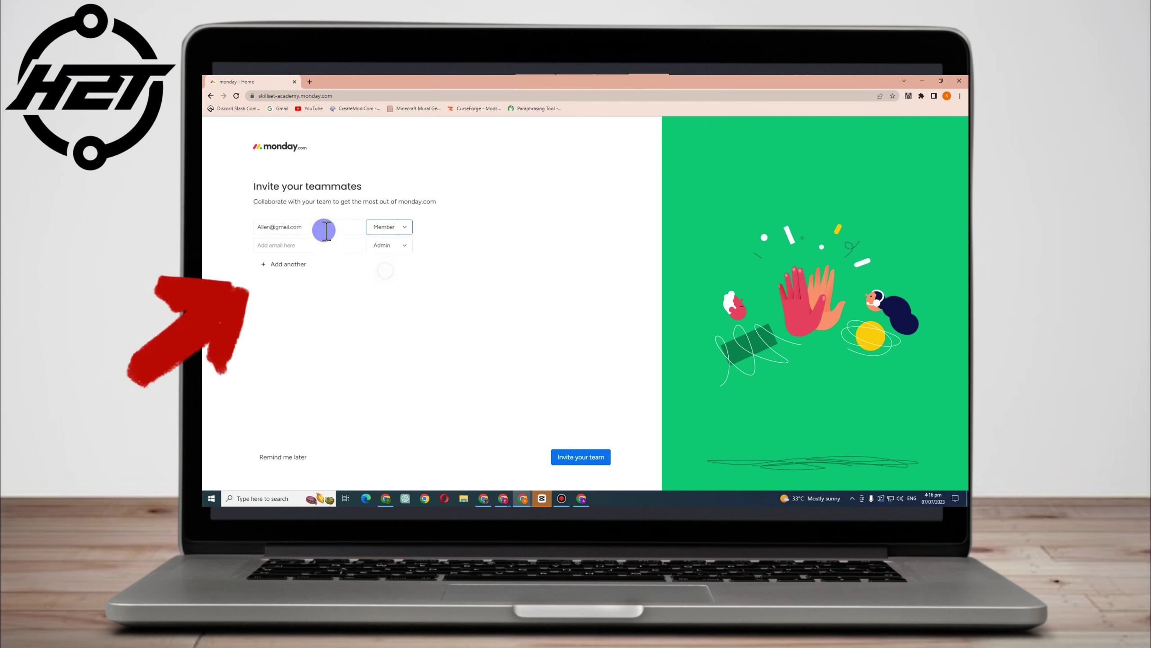
triple_click(327, 246)
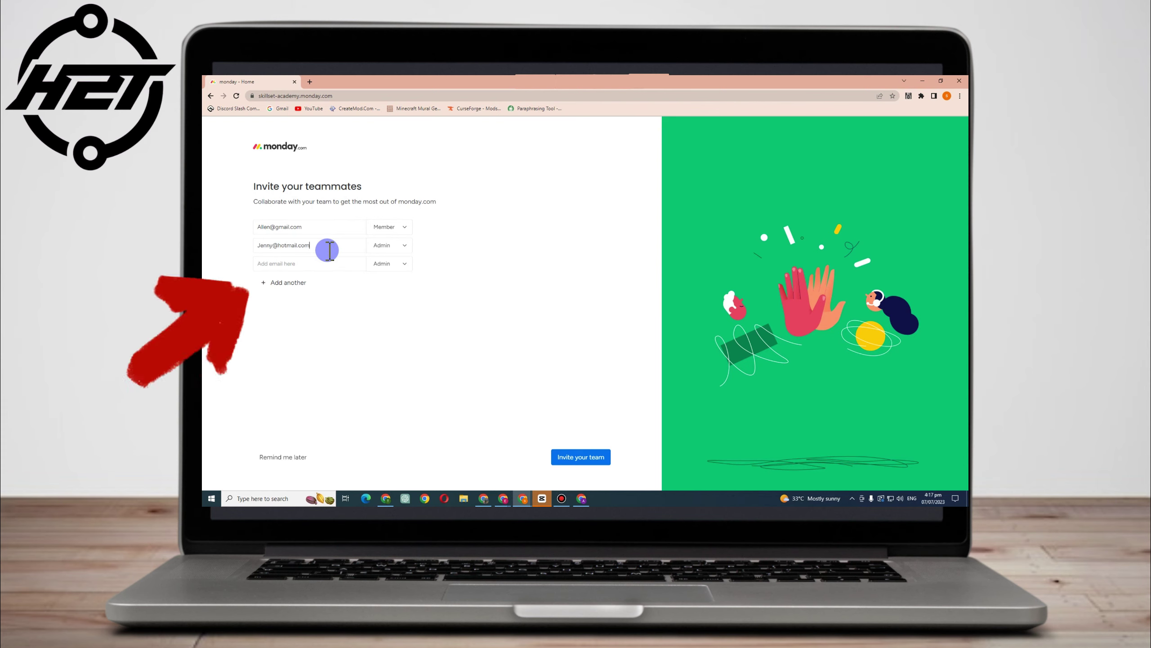
click(404, 246)
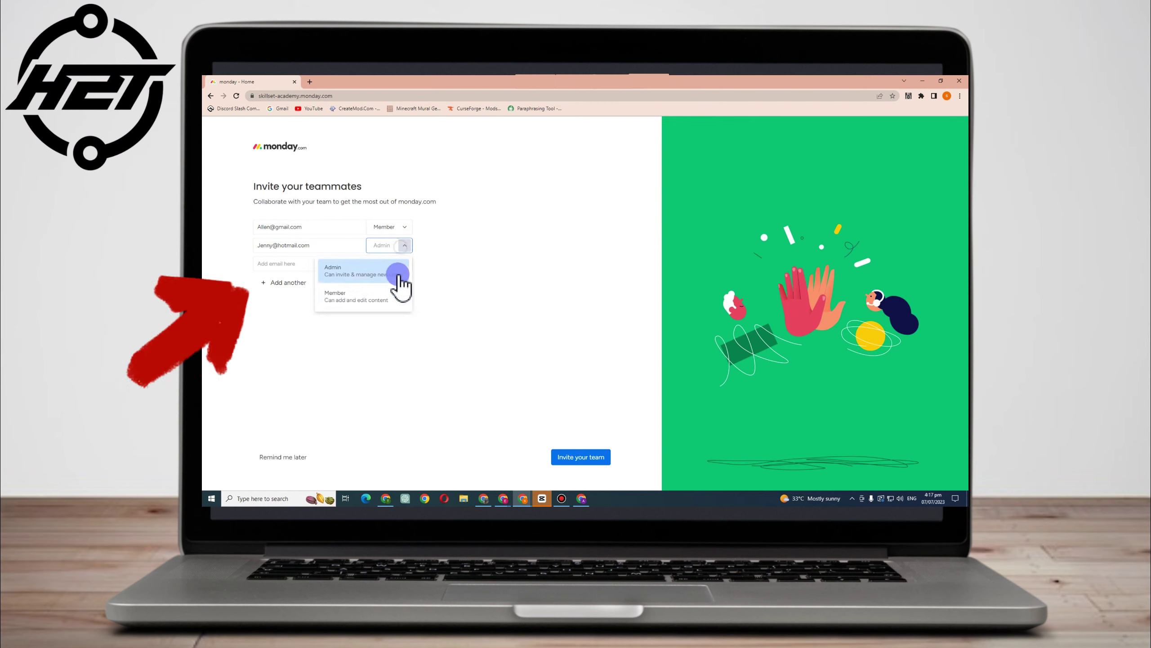
click(365, 293)
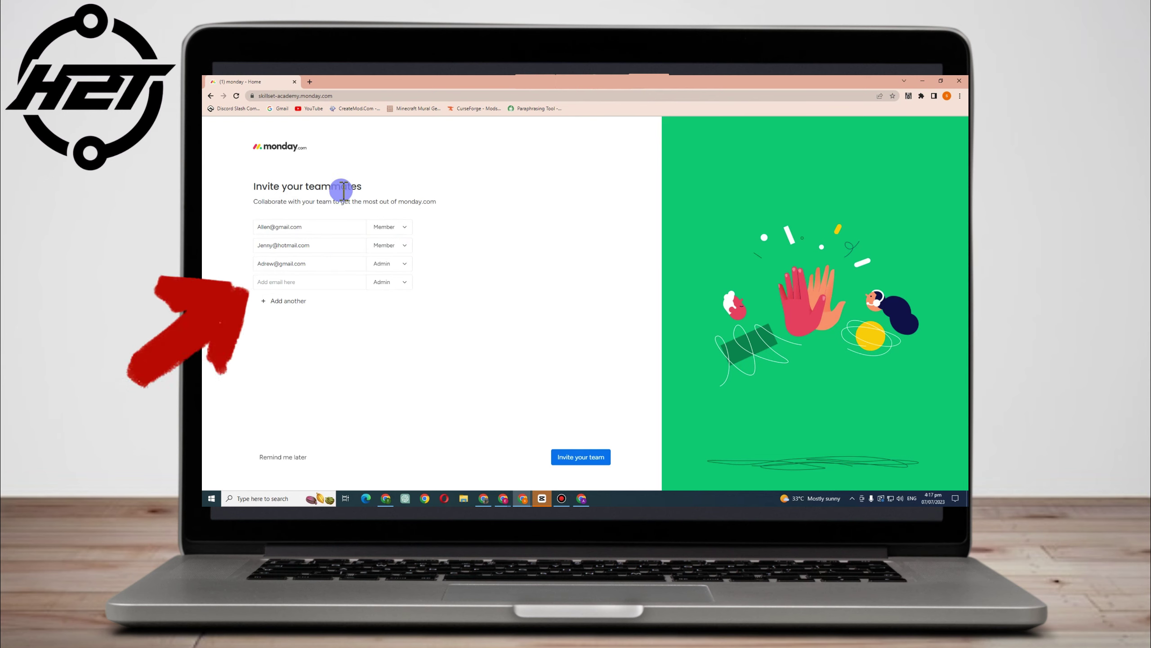
click(386, 263)
click(372, 318)
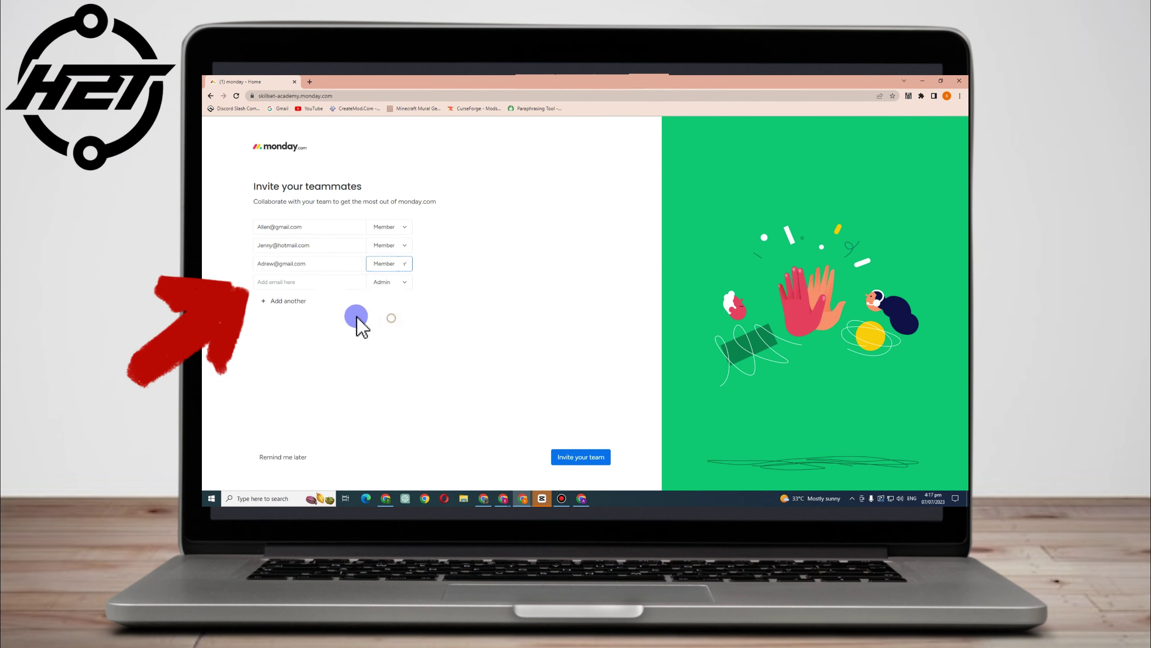
Make the fourth invitee a Member, add extra rows and send the invitations.
click(322, 287)
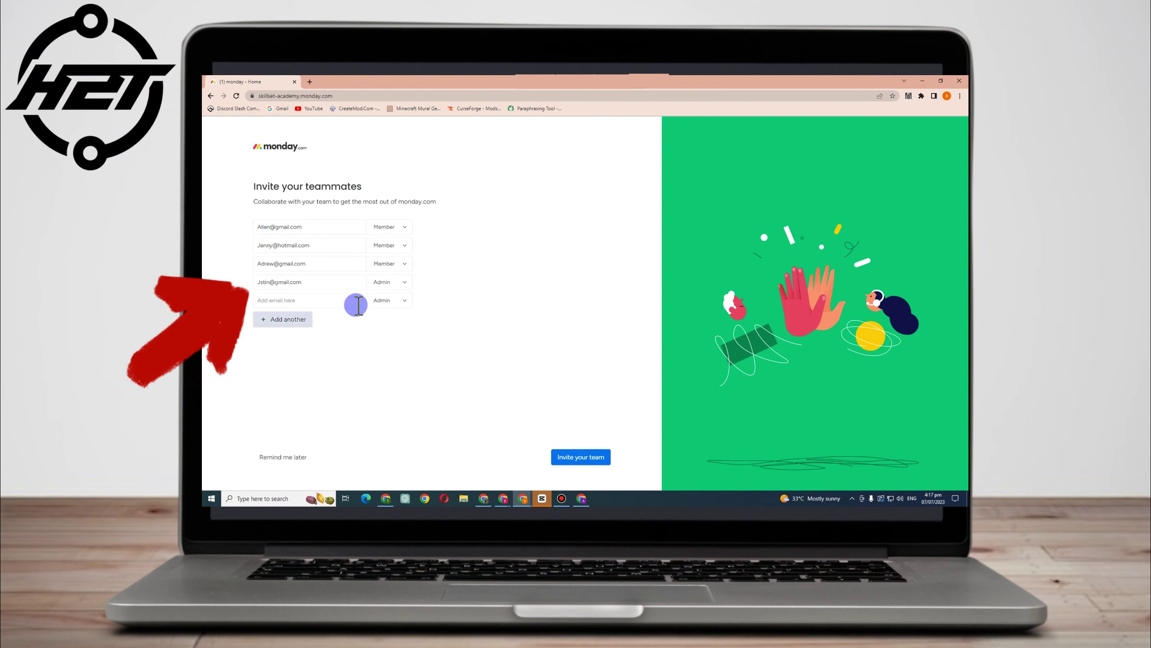
click(395, 282)
click(338, 330)
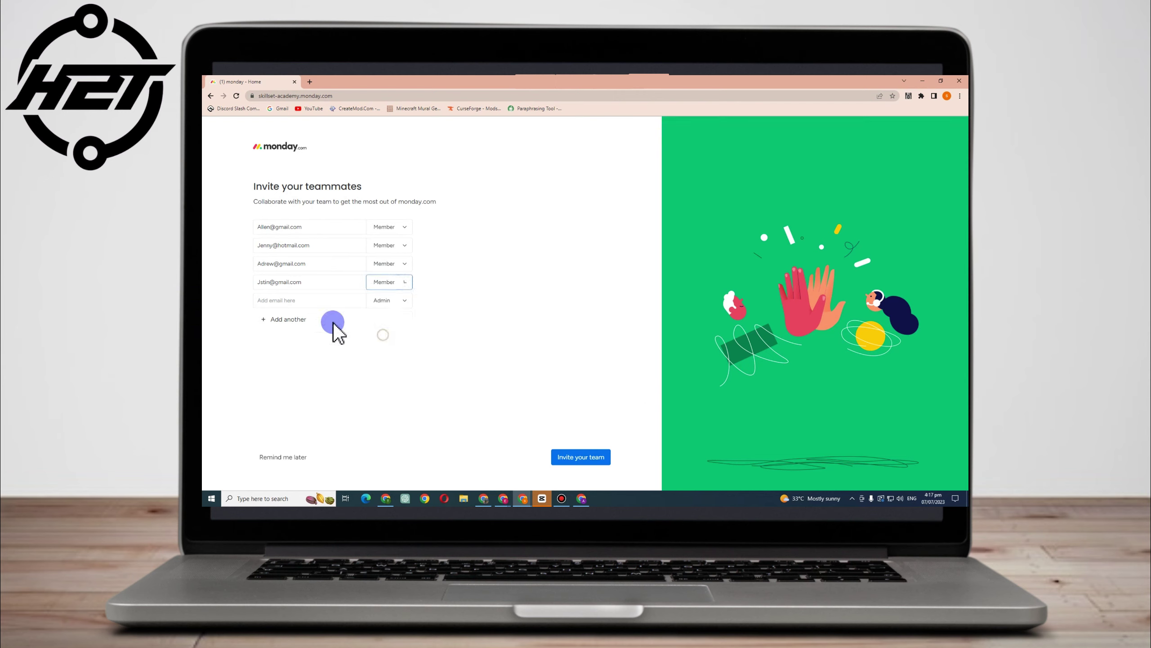
click(299, 320)
click(296, 338)
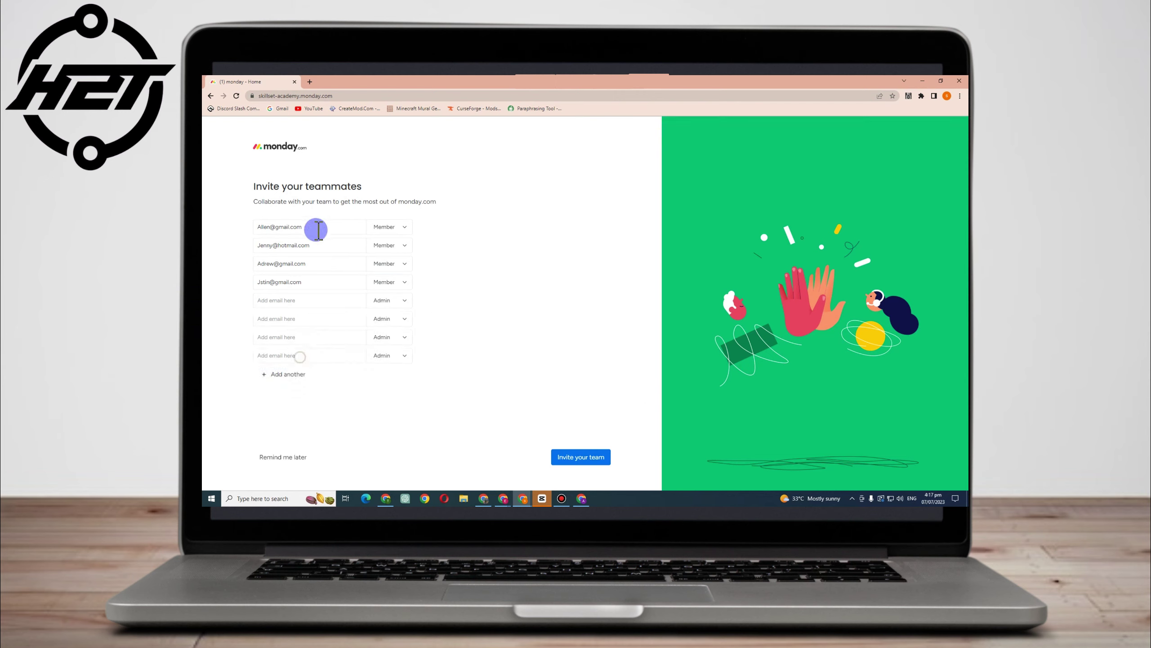
click(317, 357)
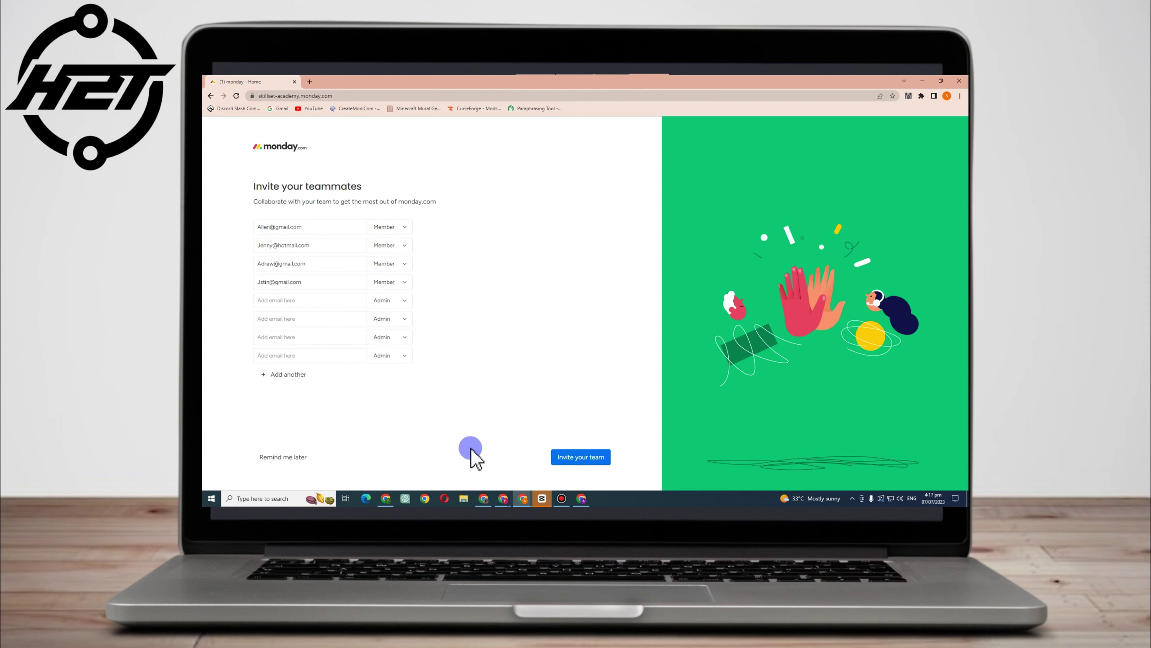
click(582, 456)
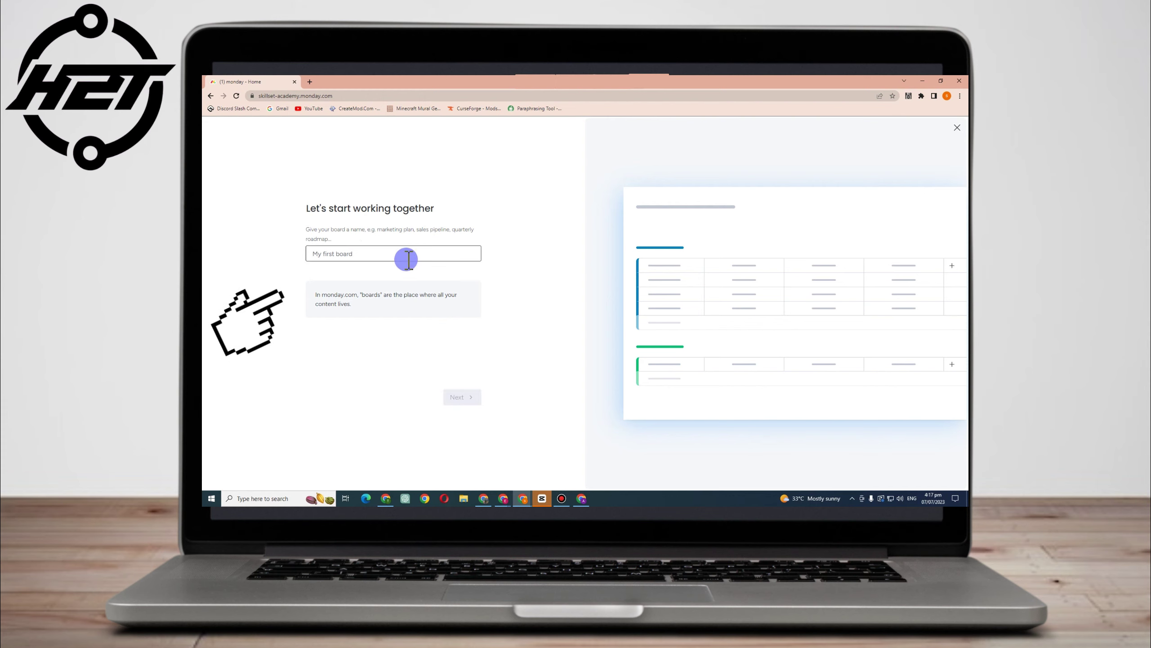
Name the board SkillSet Academy, add the Budget column and keep Tasks as items.
text(SkillSet Academy)
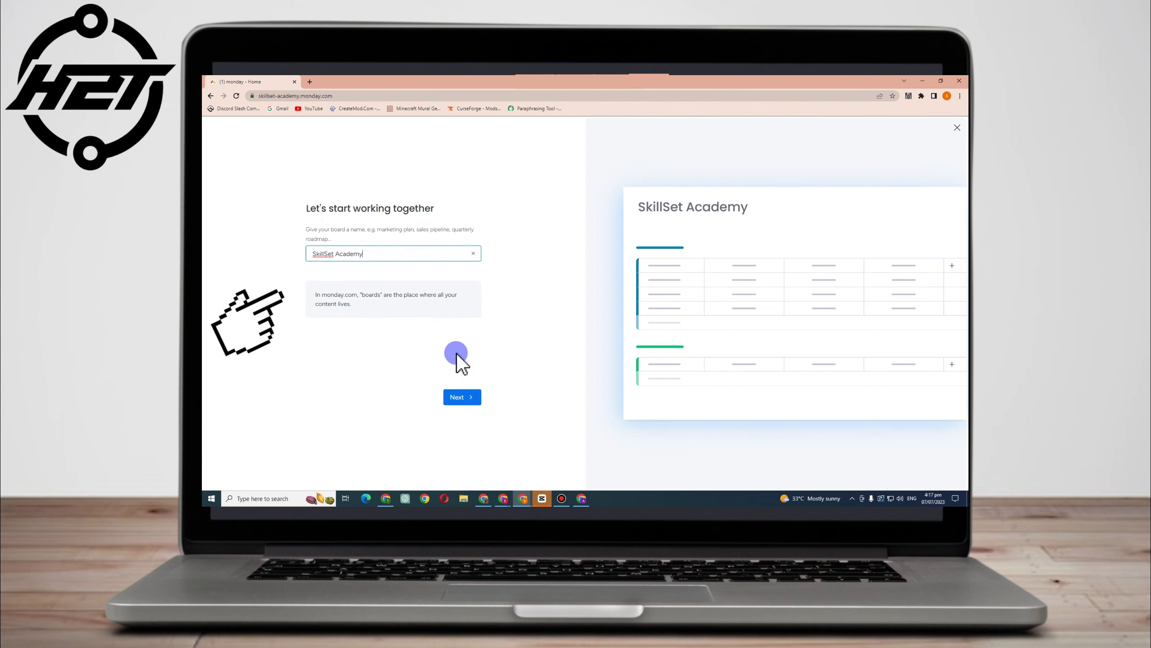
click(457, 394)
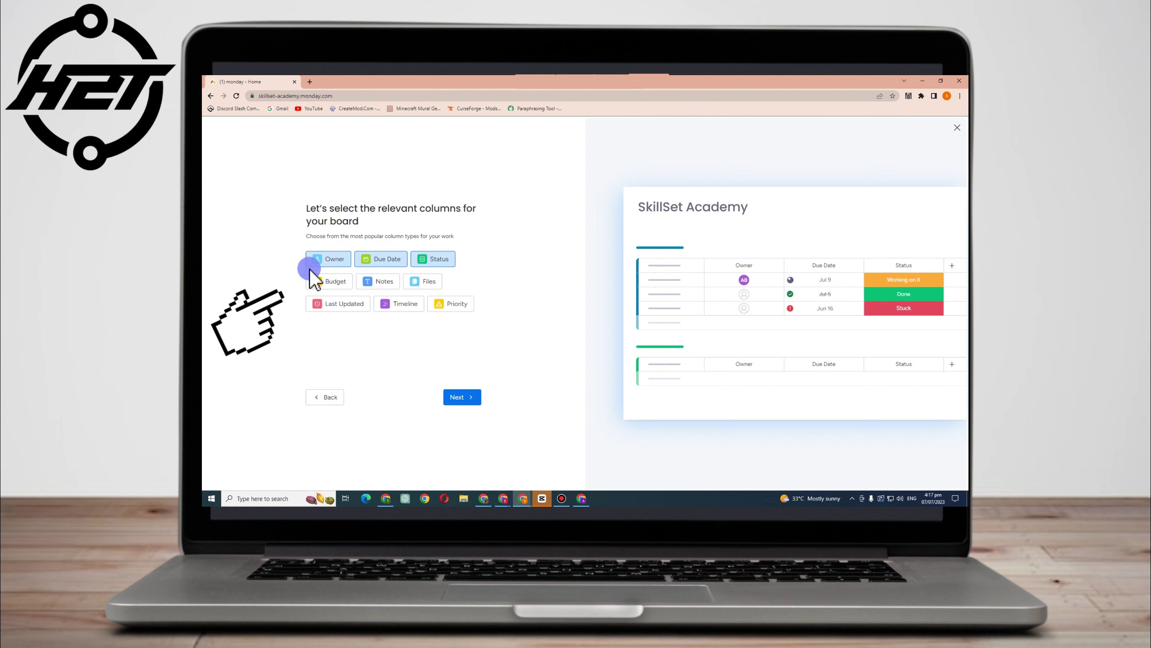
click(333, 281)
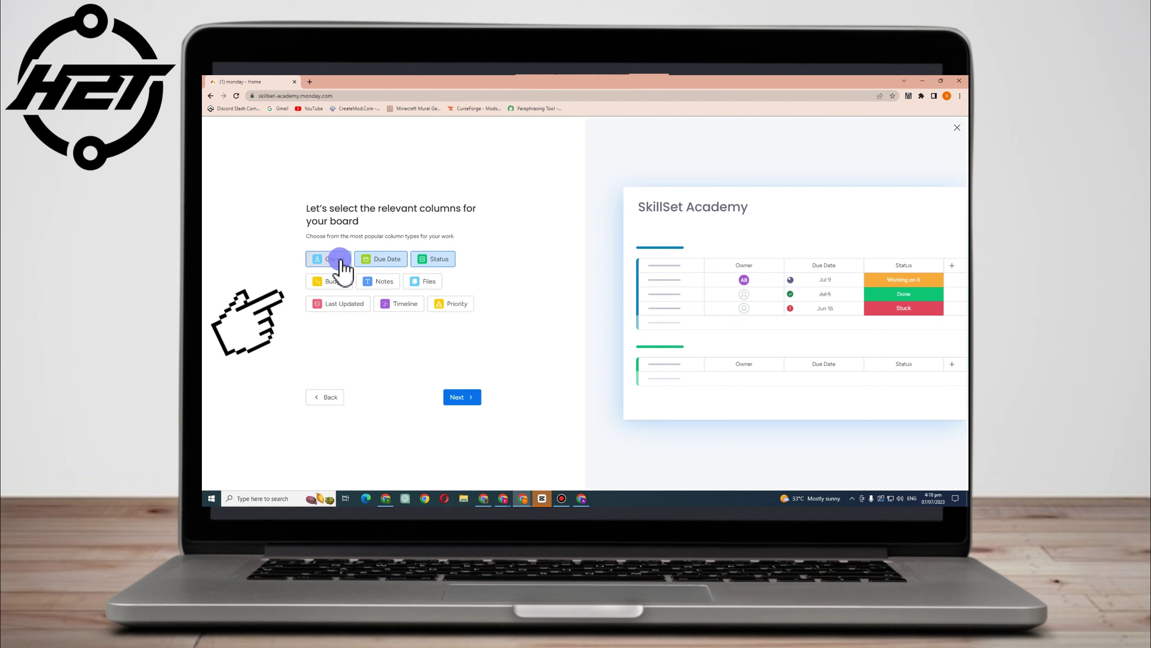
click(336, 280)
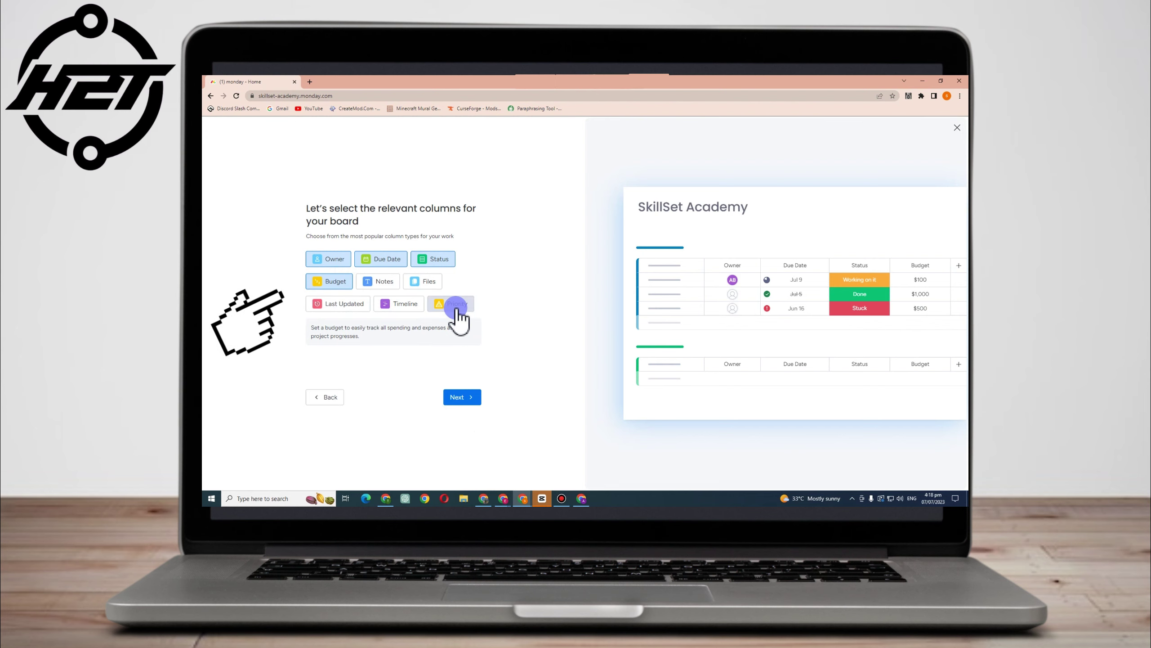
click(465, 397)
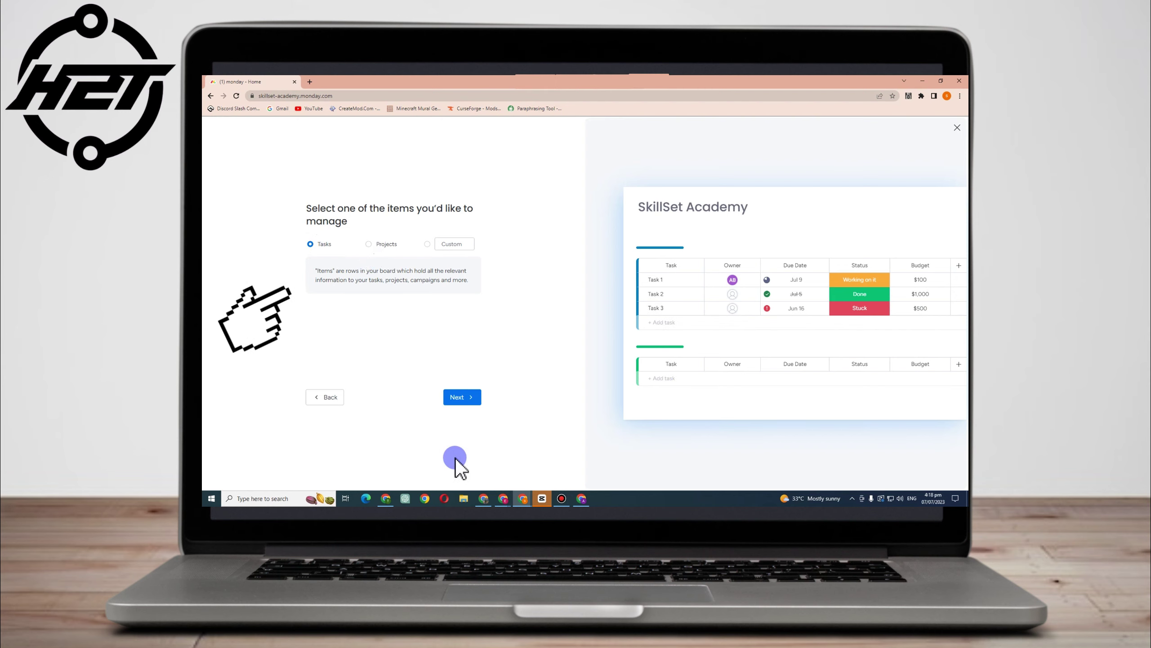
click(458, 397)
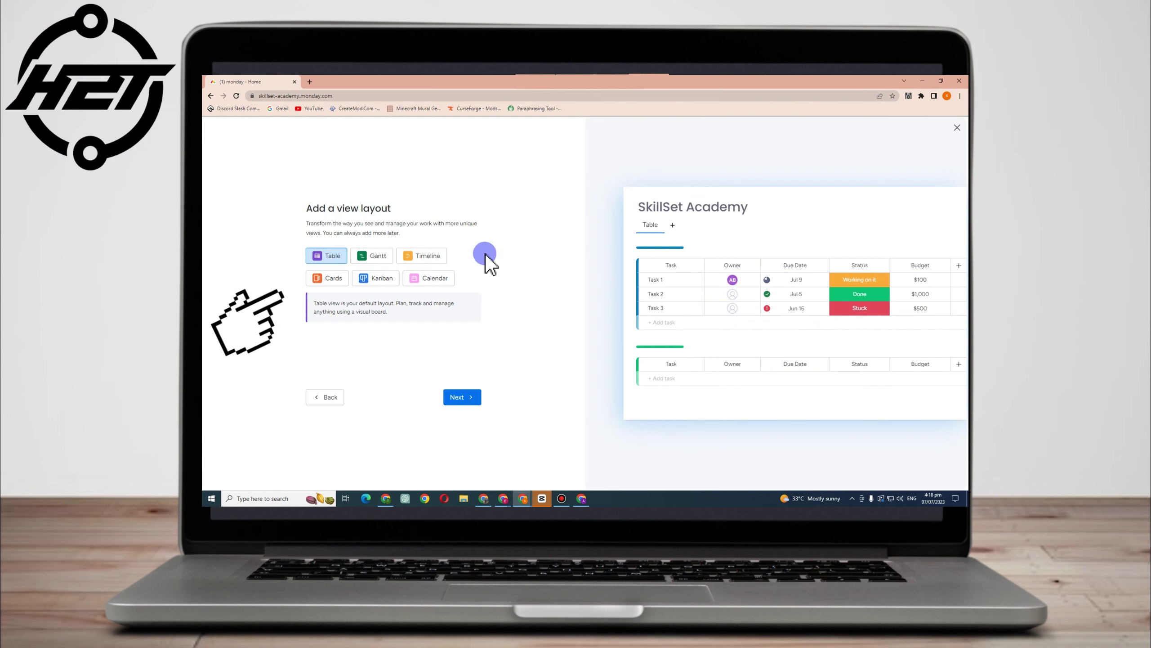
Preview the Gantt, Timeline, Cards, Kanban and Calendar layouts, then choose Table.
click(361, 259)
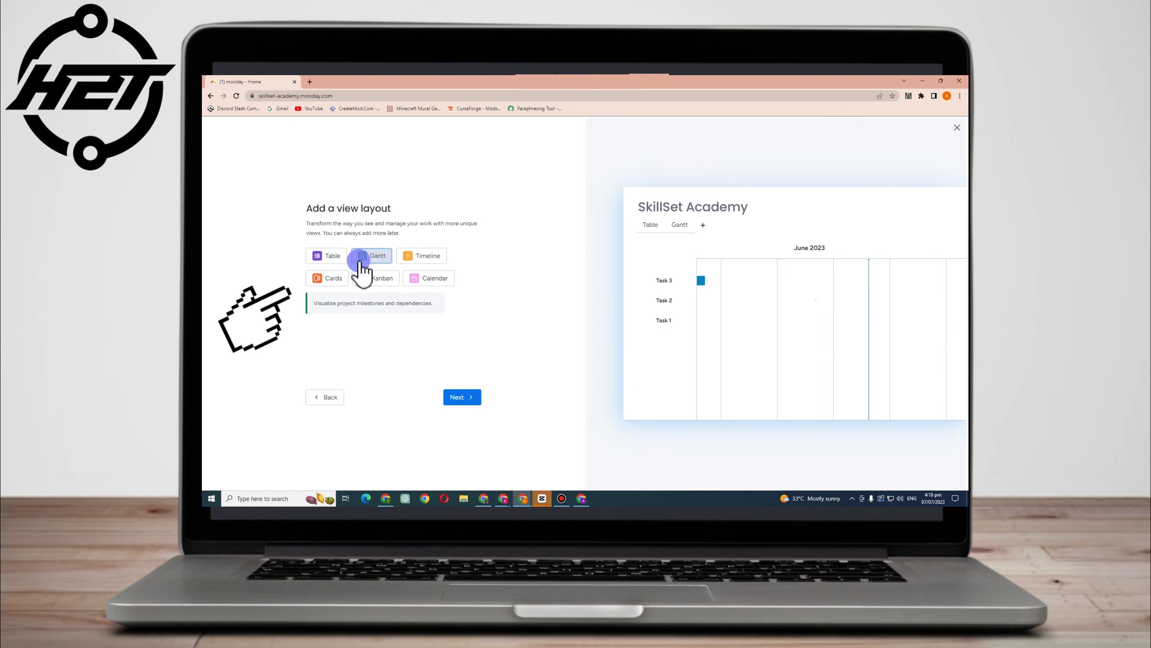
click(431, 257)
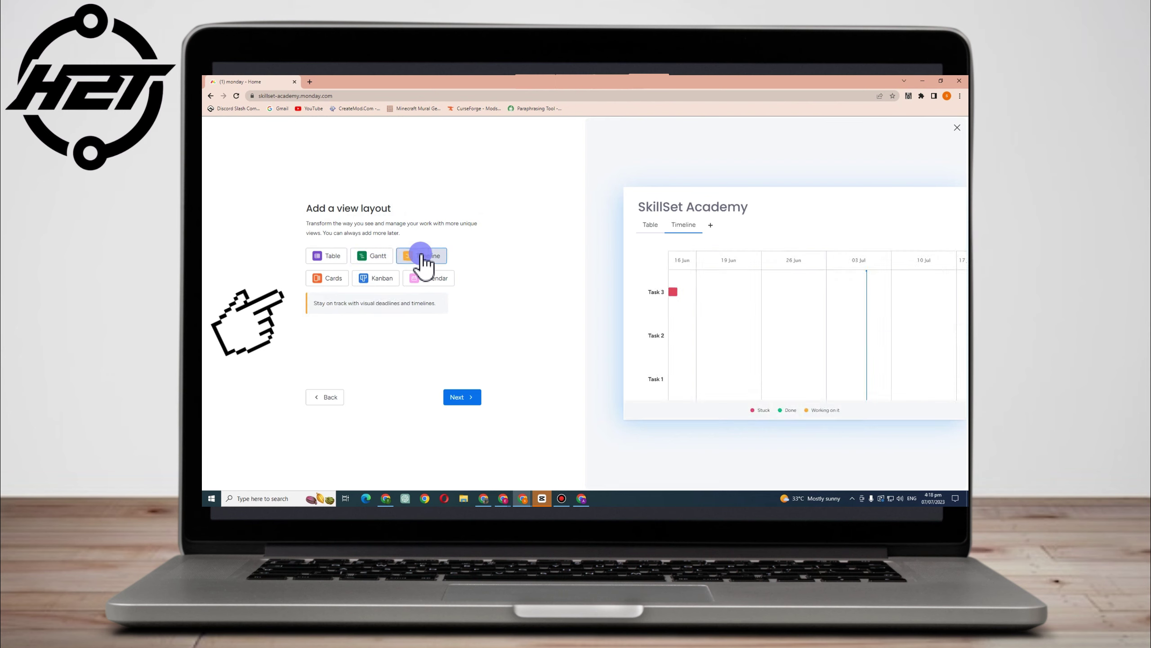
click(338, 280)
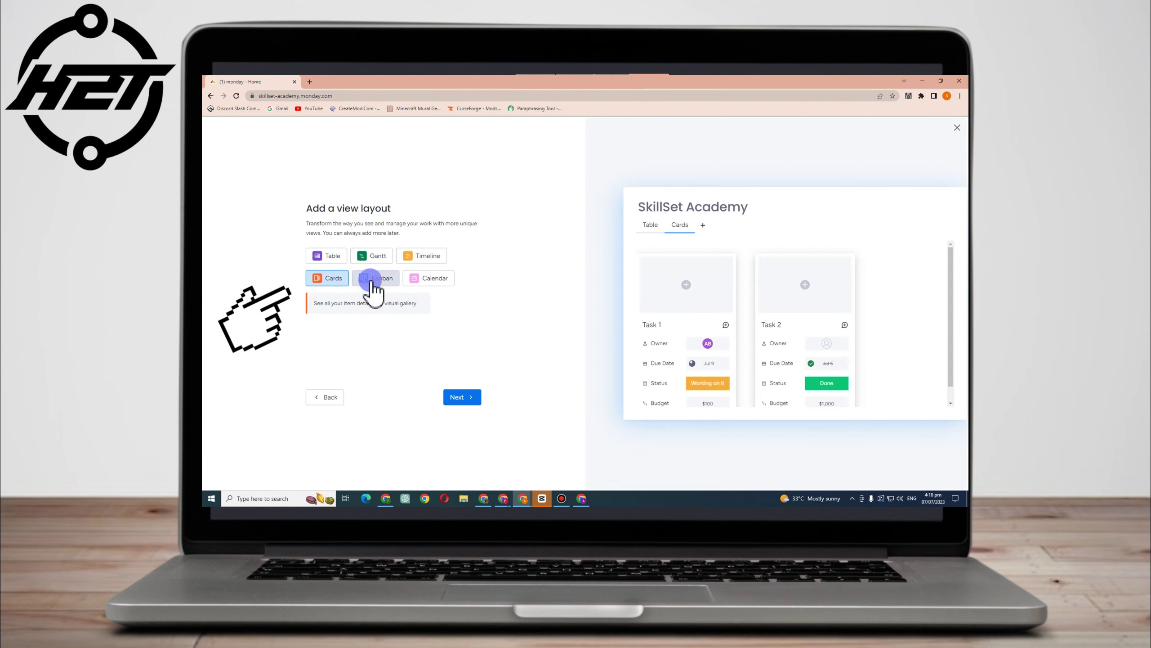
click(375, 279)
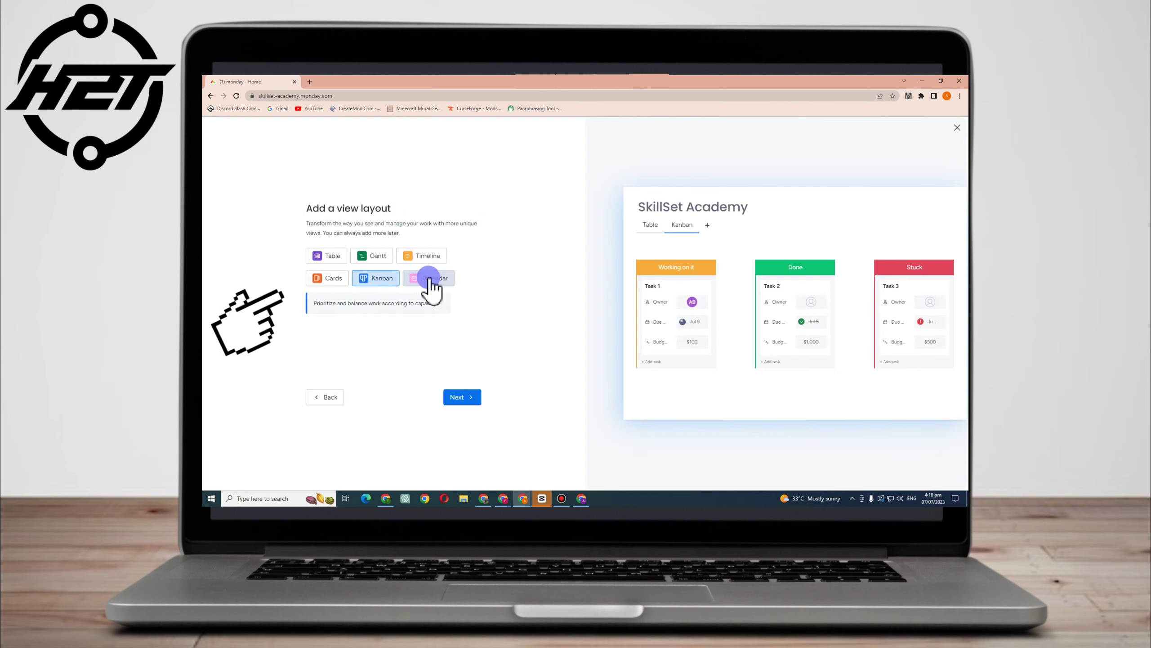
click(429, 279)
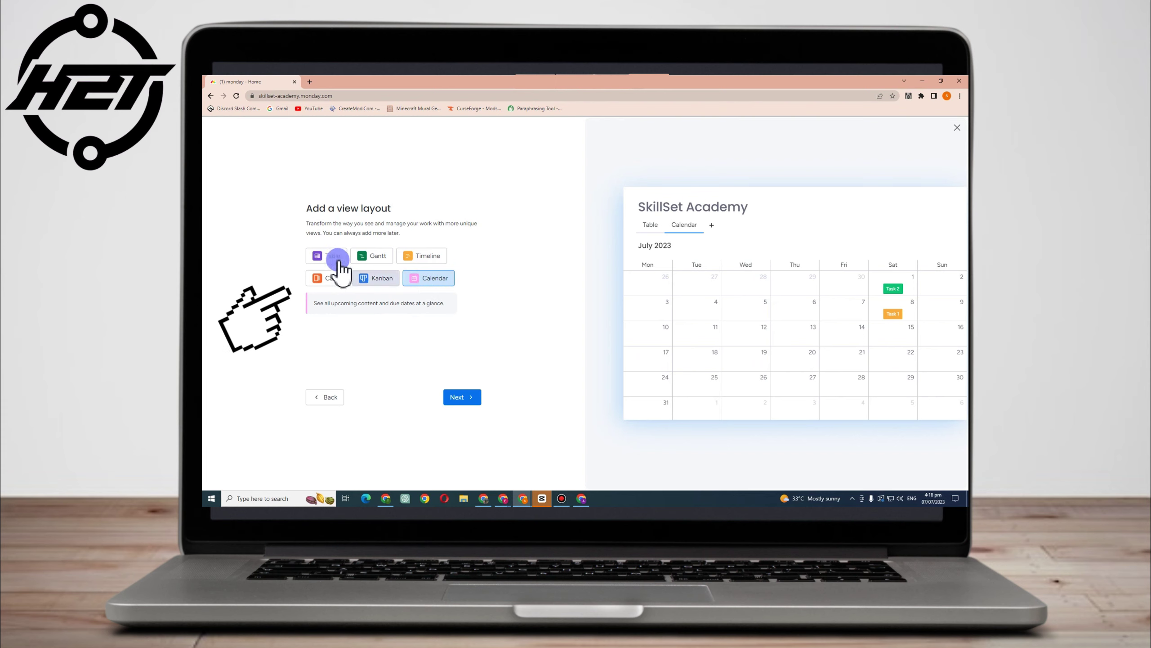
click(324, 256)
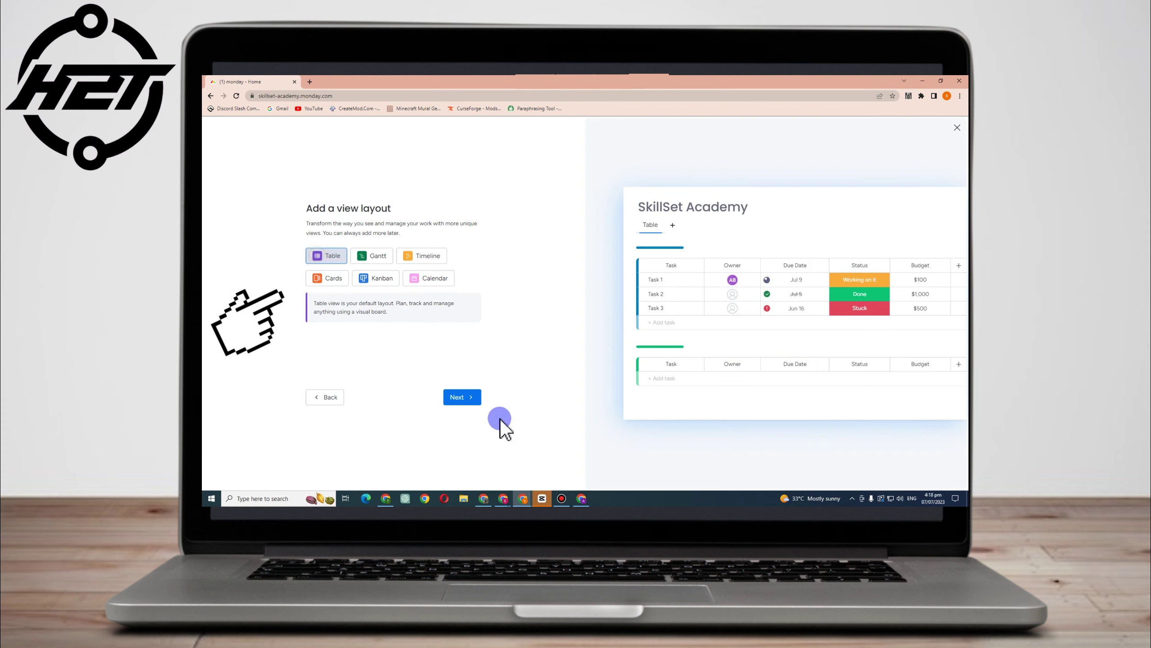
click(465, 397)
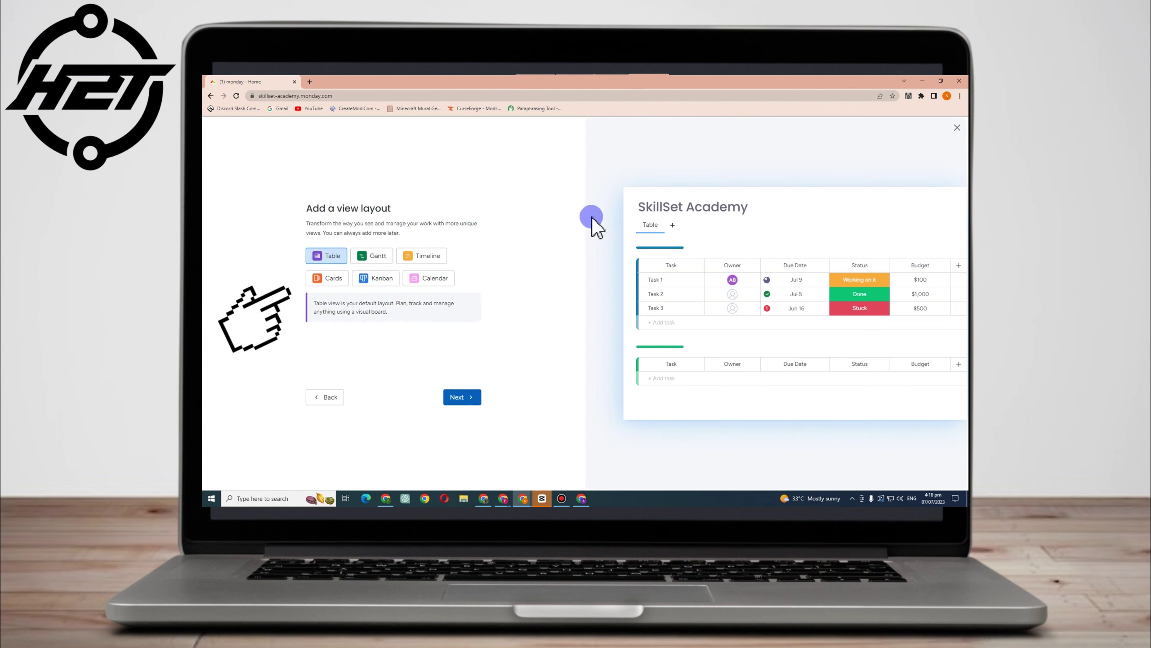
click(462, 397)
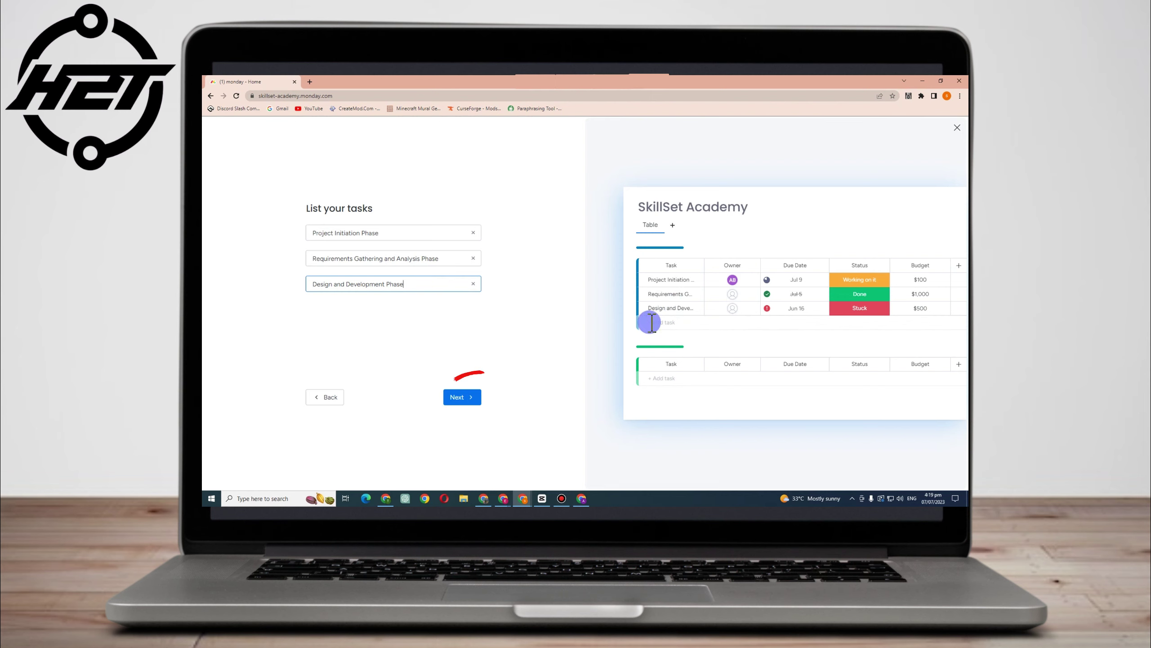
Confirm the three phase tasks and groups Project 101 and Project 102 to create the board.
click(462, 397)
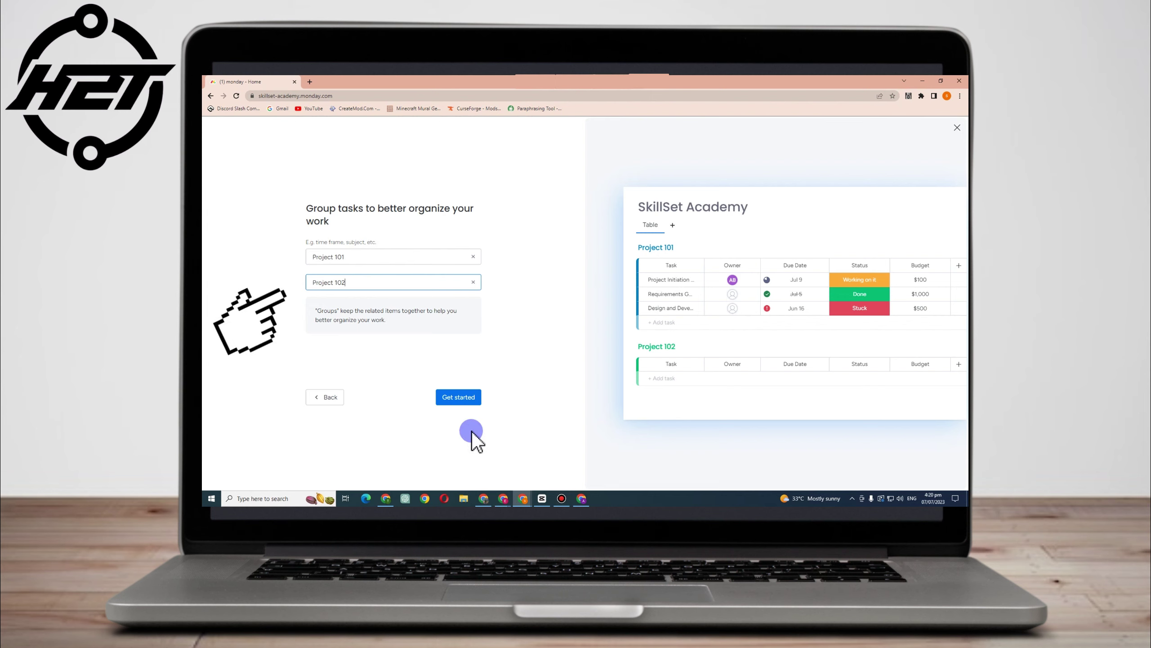
click(460, 397)
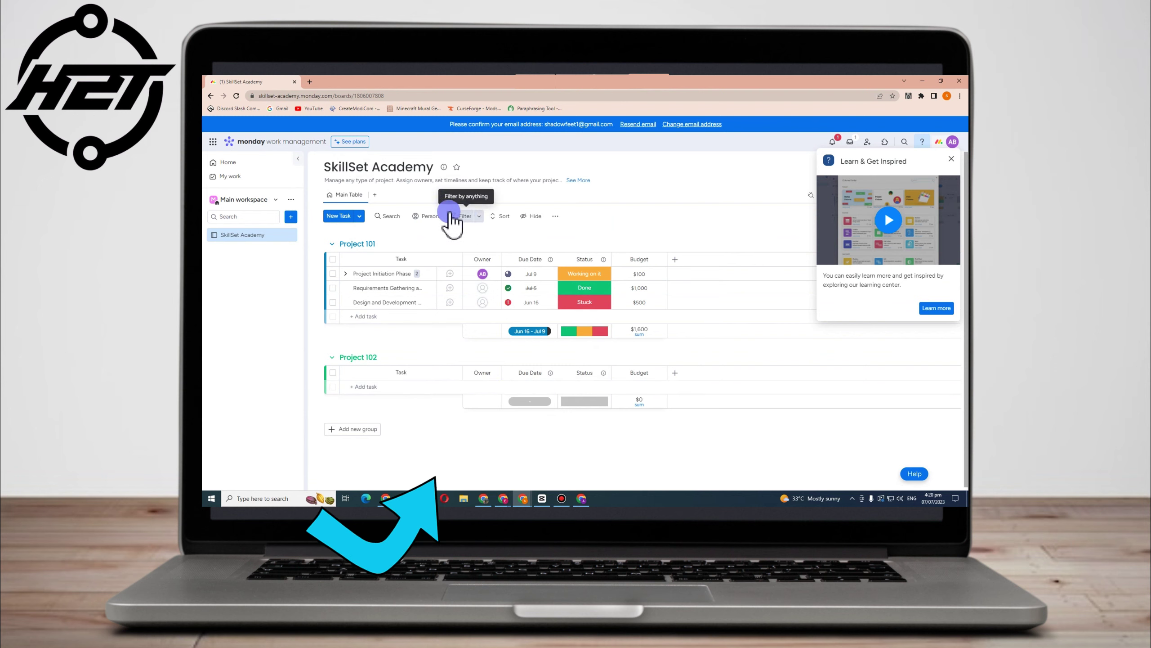
Add a Dashboard view with a Chart widget of Working on it, Done and Stuck counts.
click(376, 196)
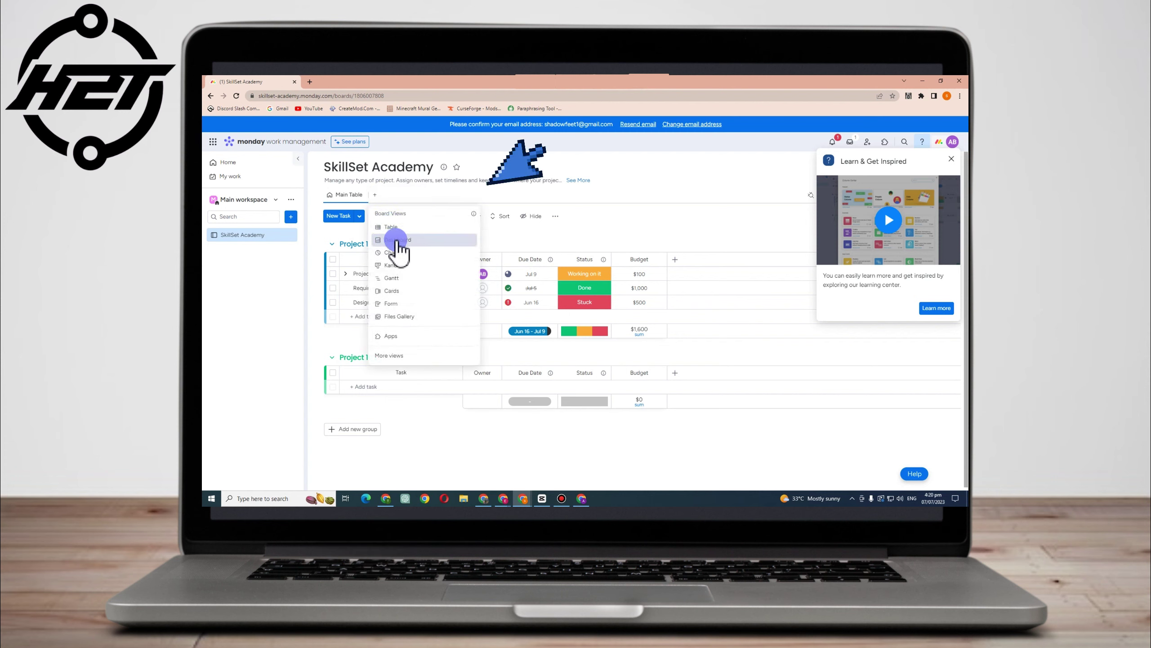
click(398, 240)
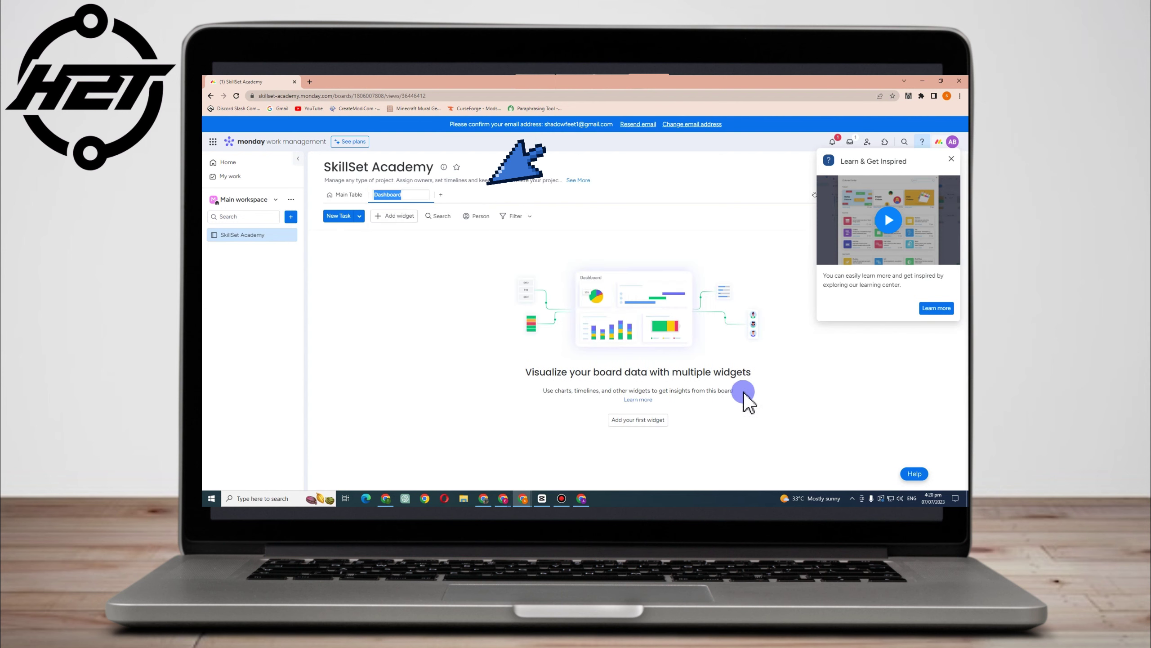
click(642, 422)
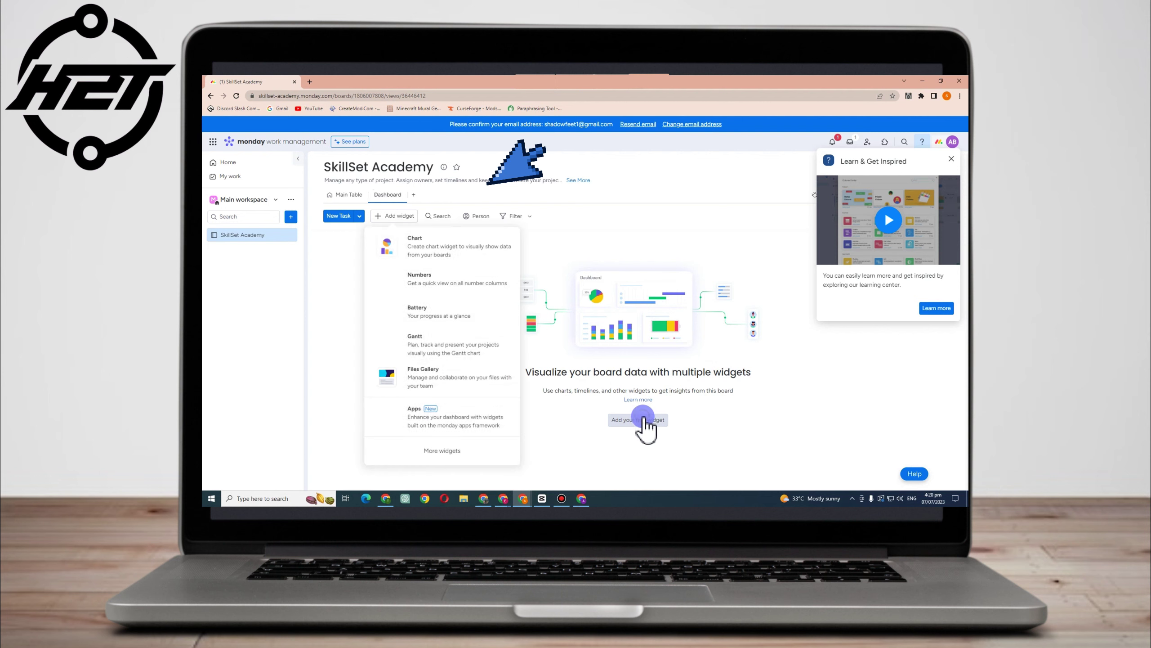
click(450, 247)
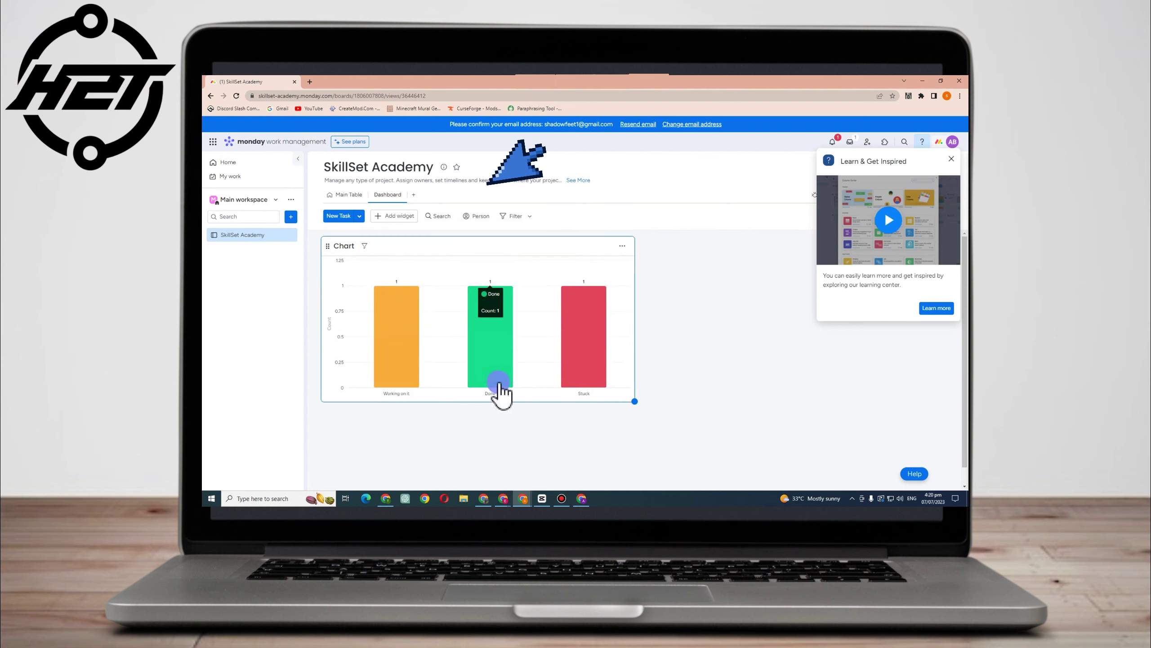
Add a Kanban view to the SkillSet Academy board.
click(414, 195)
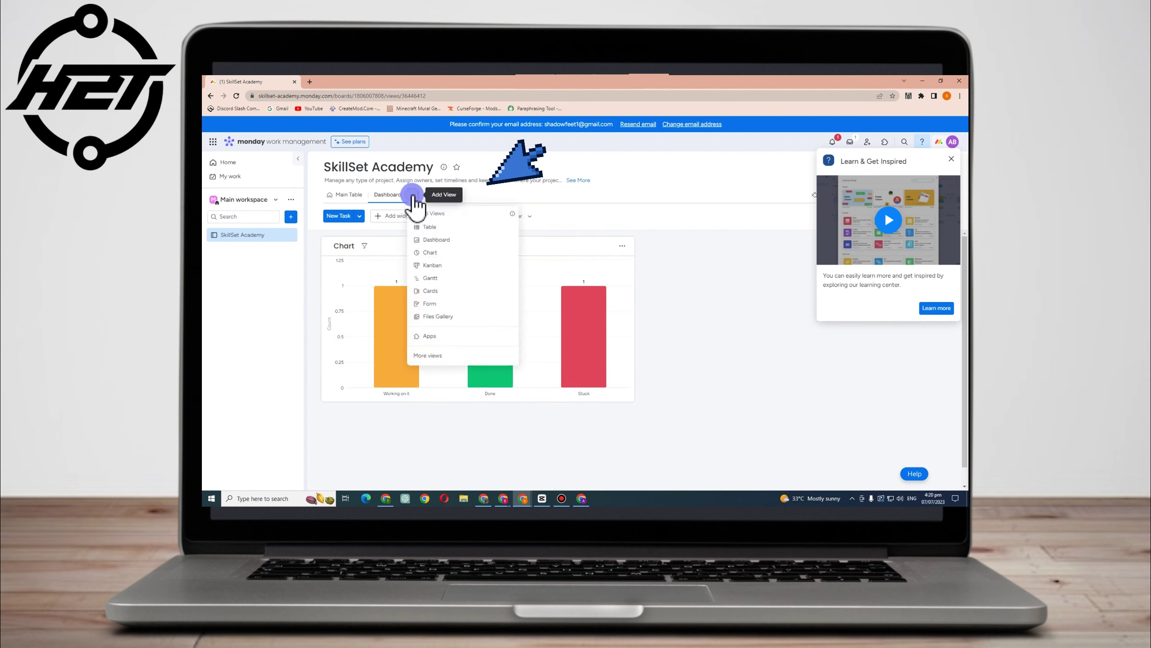
click(443, 265)
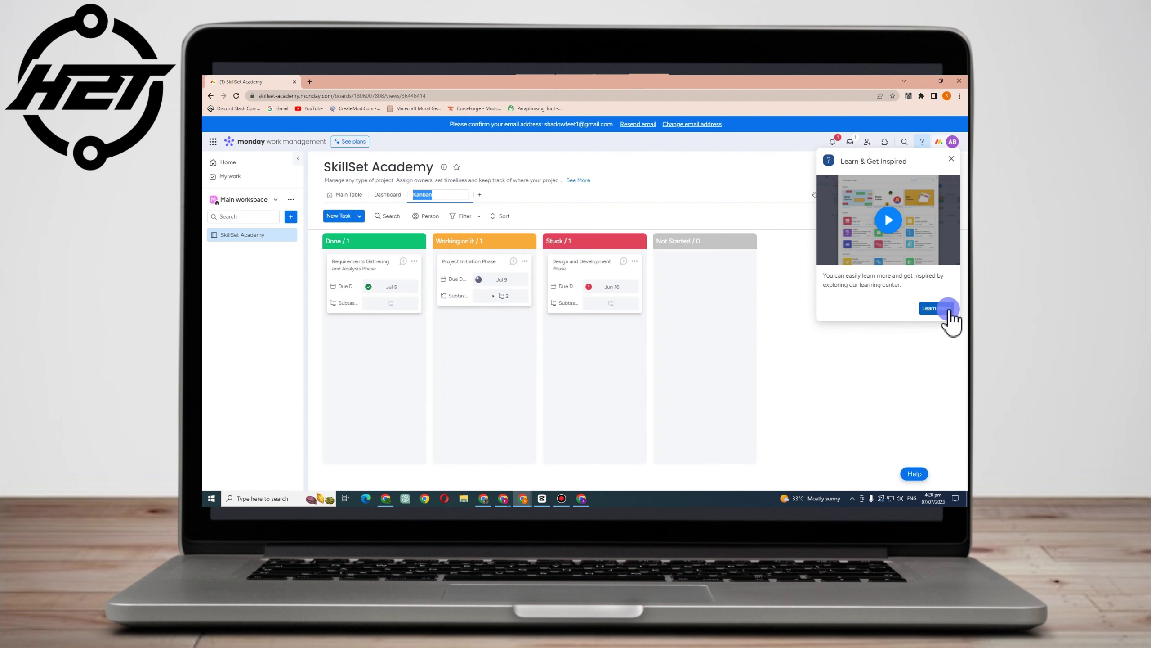
click(742, 192)
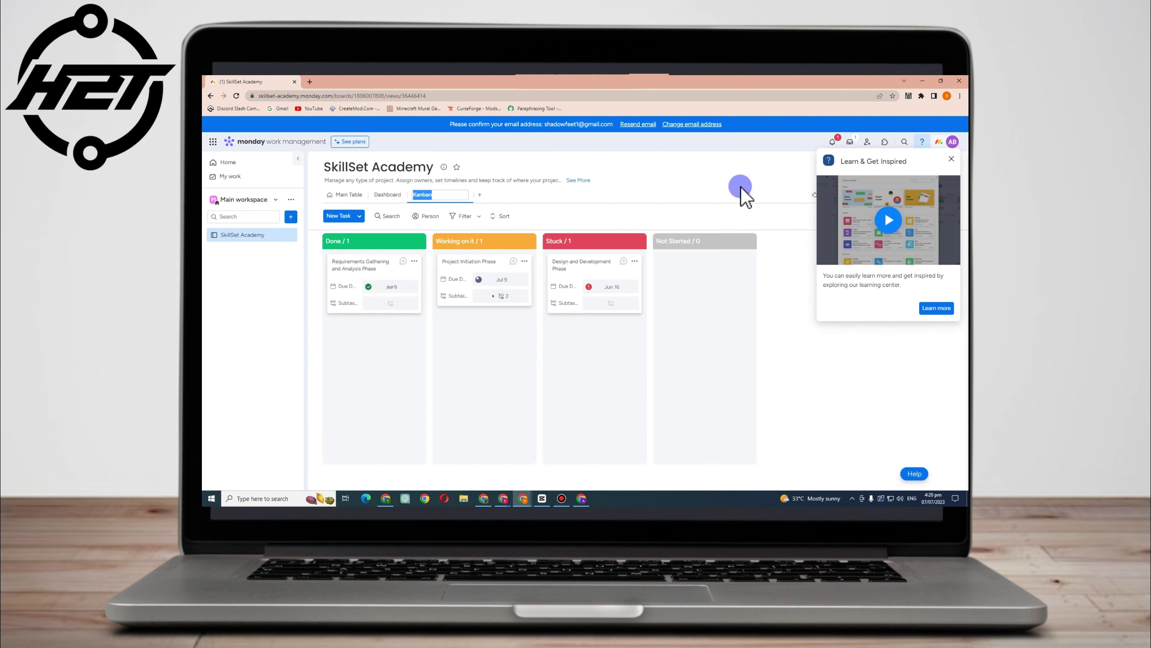
triple_click(952, 161)
click(421, 240)
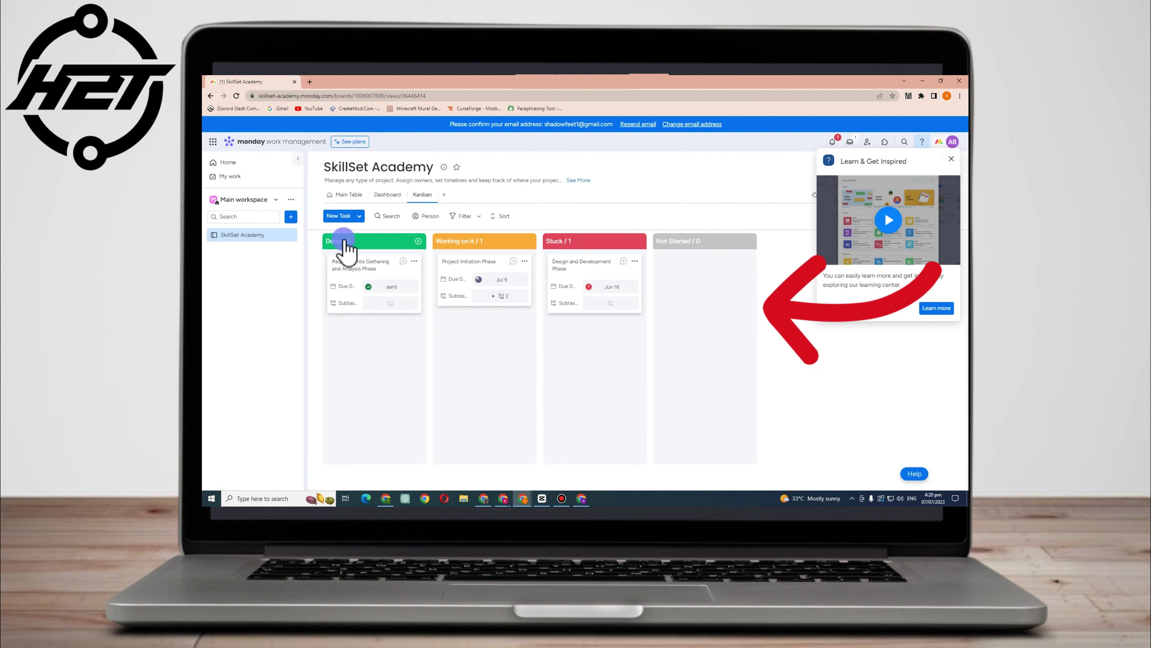
Move Design and Development Phase to Working on it and the other two phases to Stuck.
drag(362, 247, 495, 270)
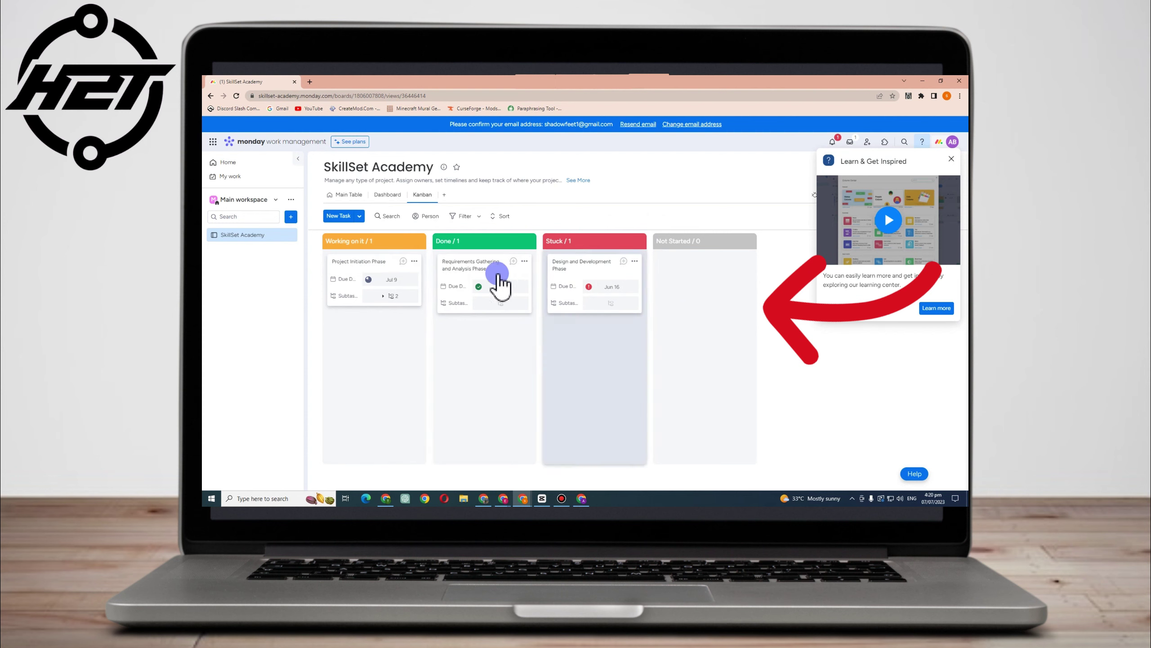
mouse_move(598, 272)
mouse_down()
mouse_move(488, 267)
mouse_move(479, 278)
mouse_move(594, 252)
mouse_up()
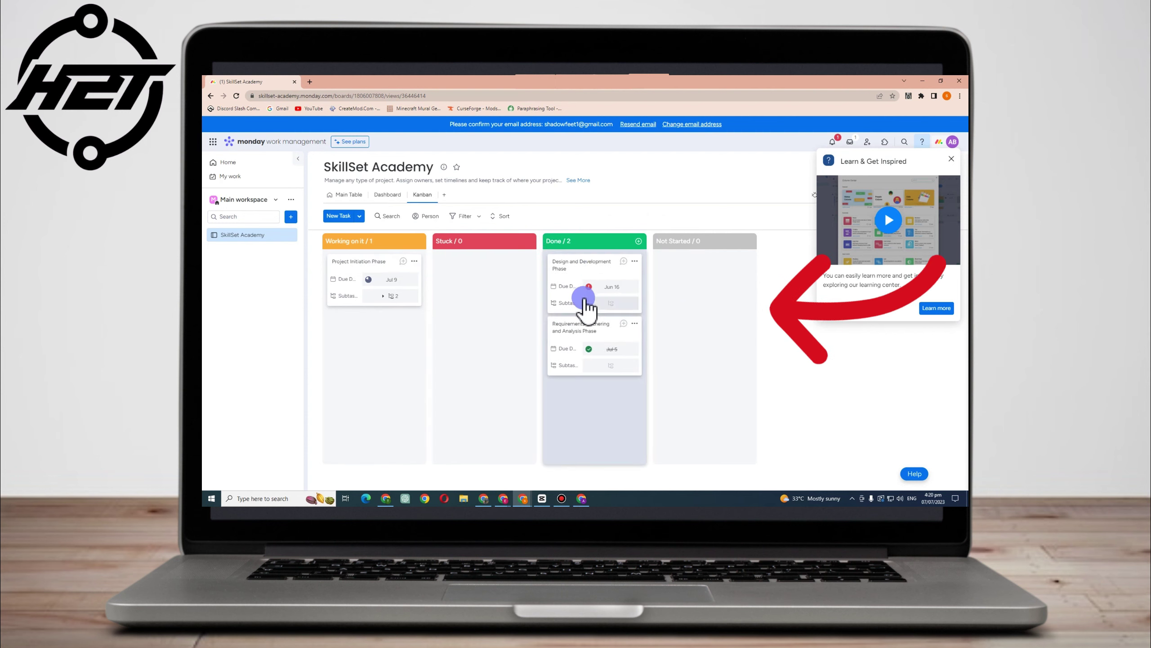
drag(548, 344, 518, 344)
drag(599, 283, 440, 281)
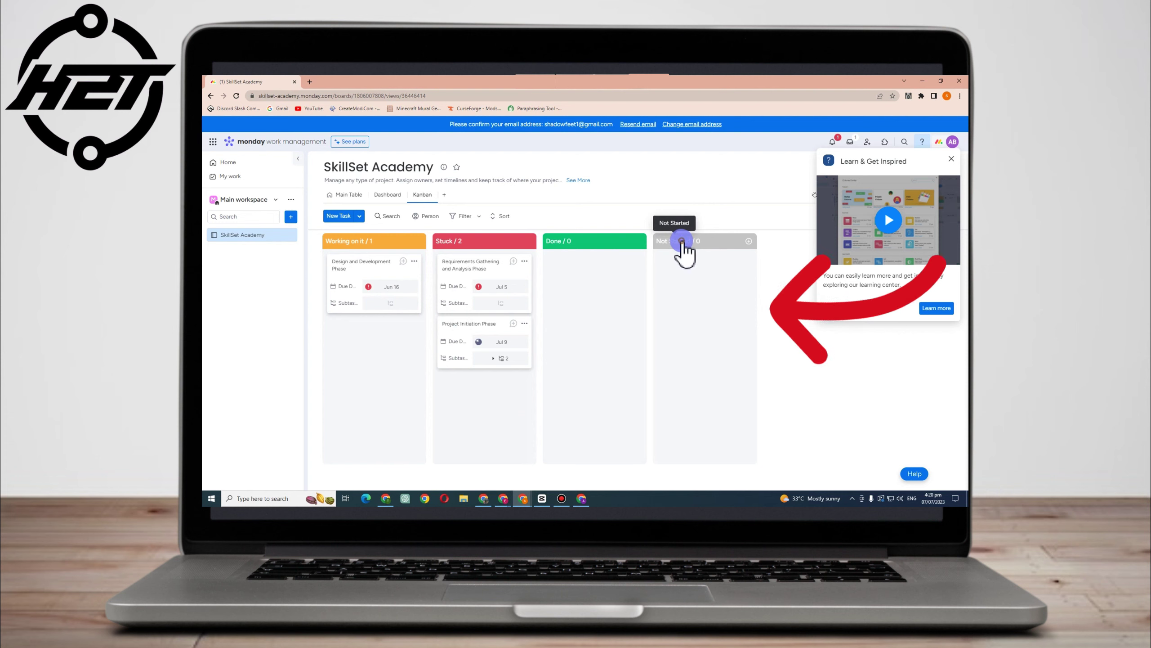
Add an 'Incomplete' card under the Not Started column.
click(746, 245)
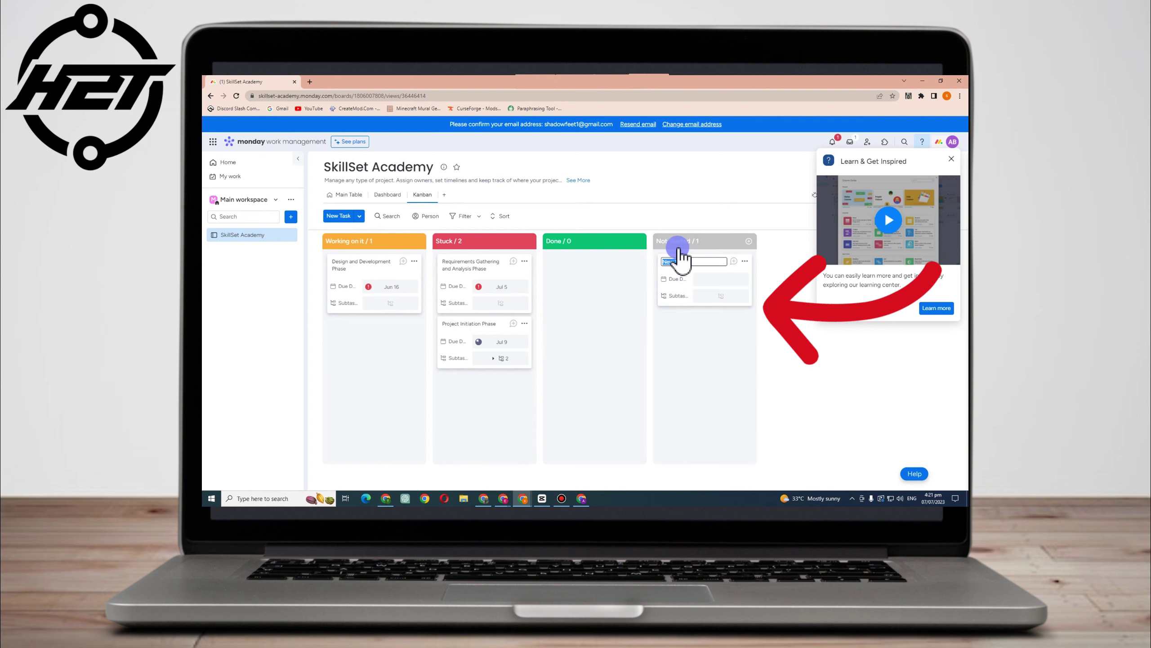
text(Incomplete)
key(Return)
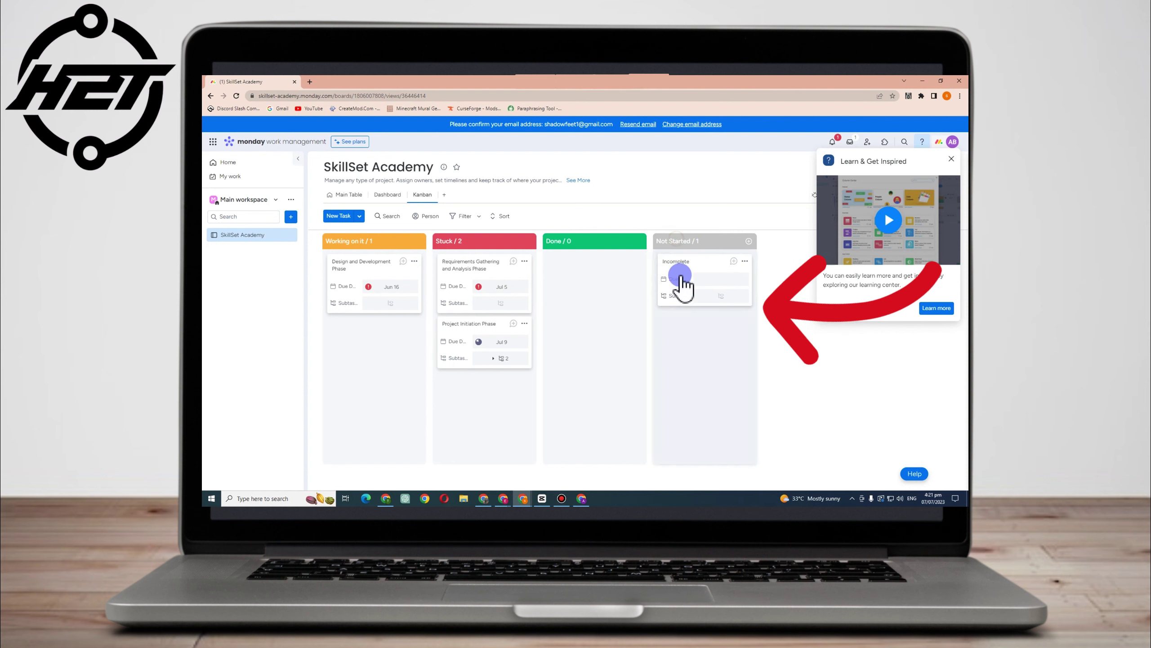
Move the Incomplete card to the Project 102 group and back to Project 101.
click(699, 263)
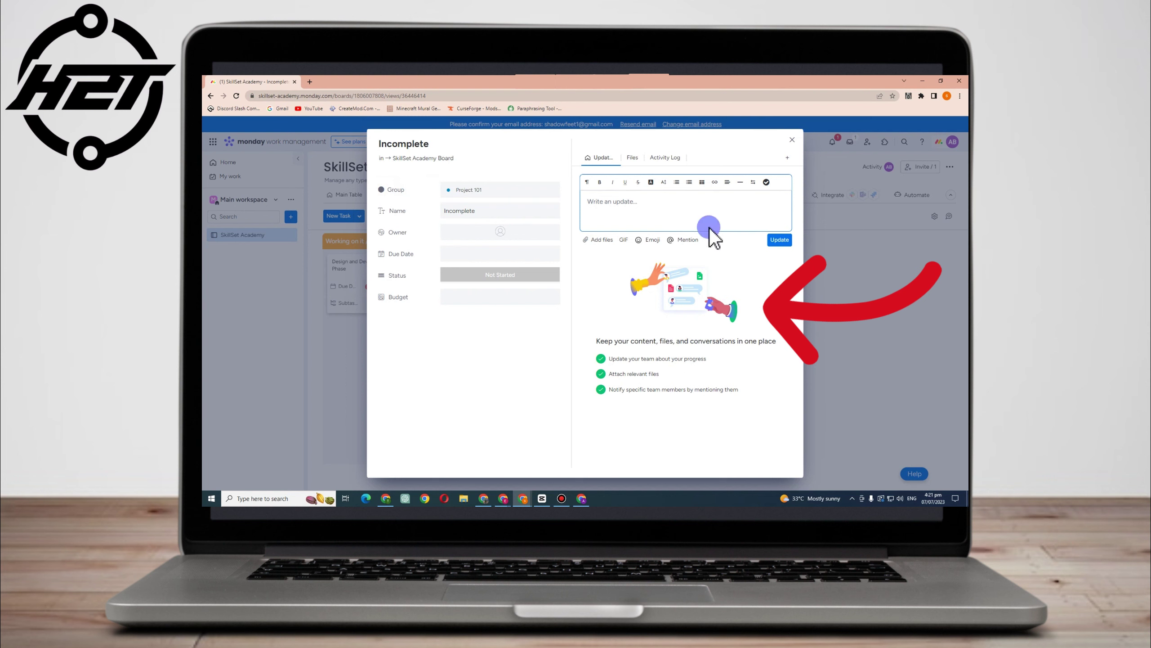
click(462, 192)
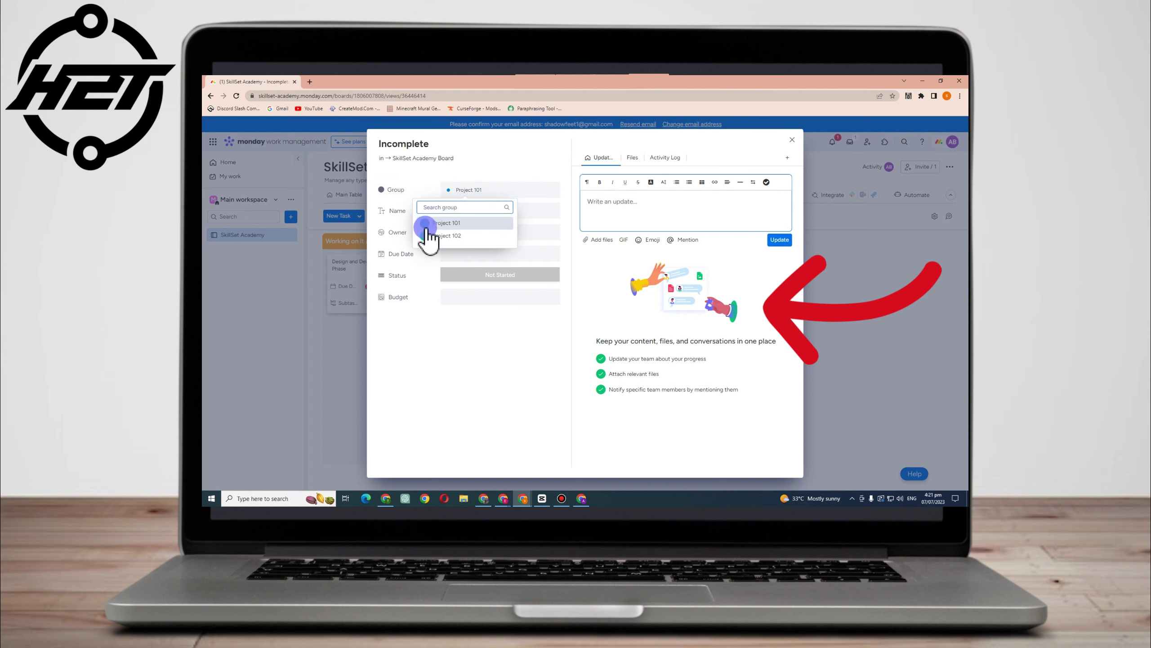
click(428, 235)
click(475, 190)
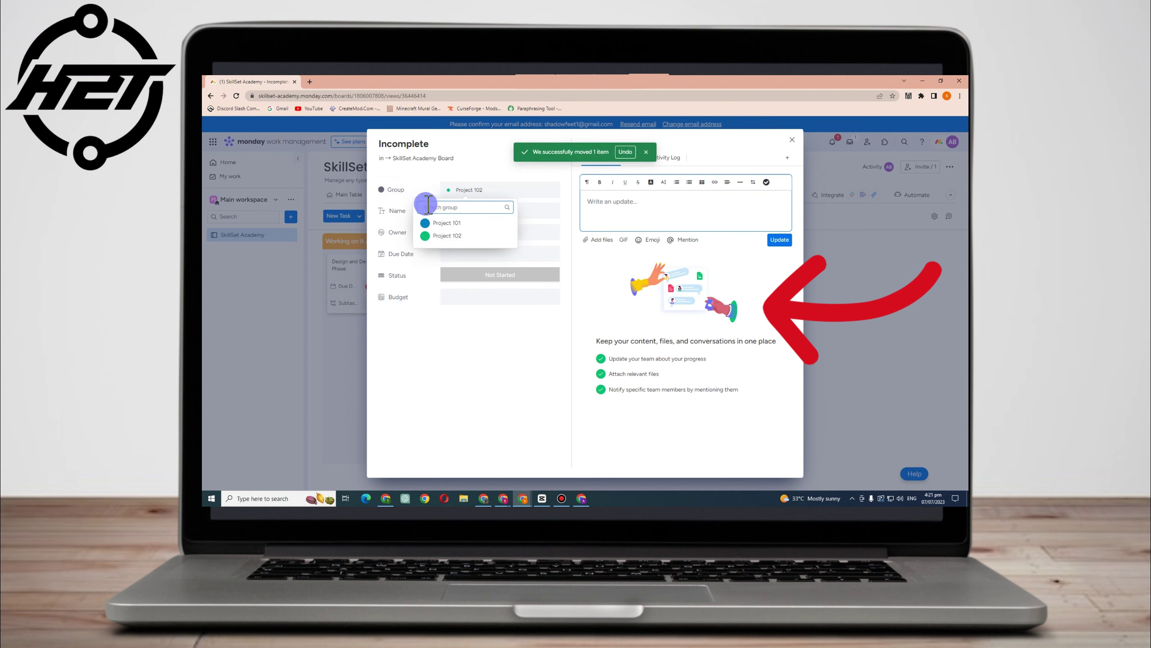
click(453, 223)
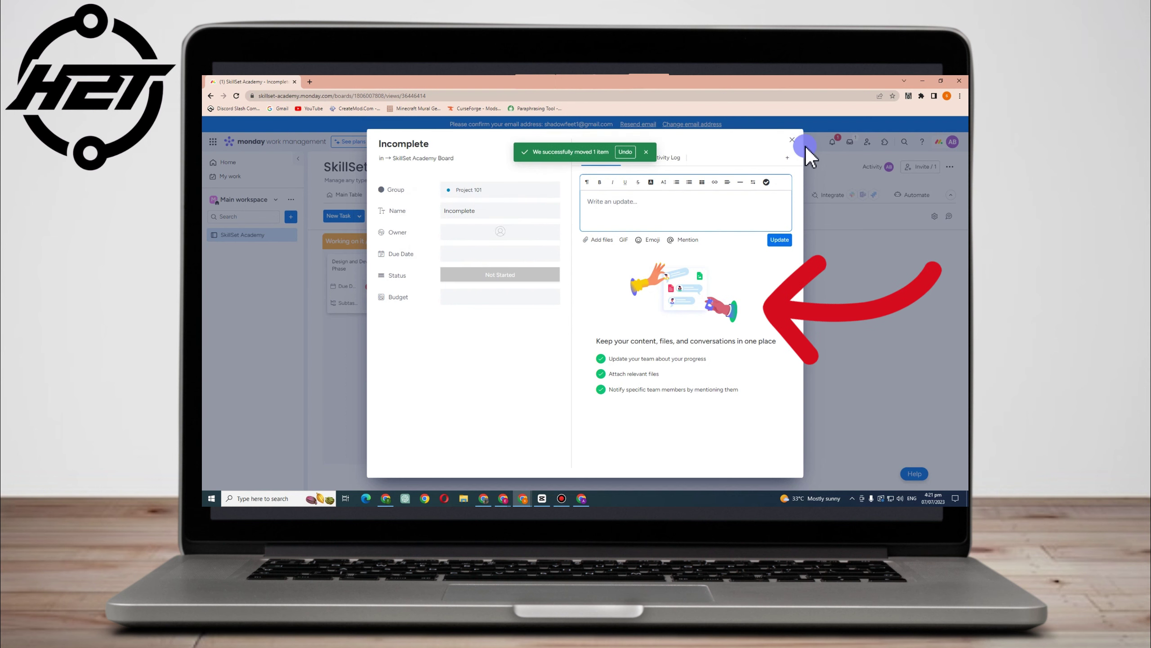
click(792, 140)
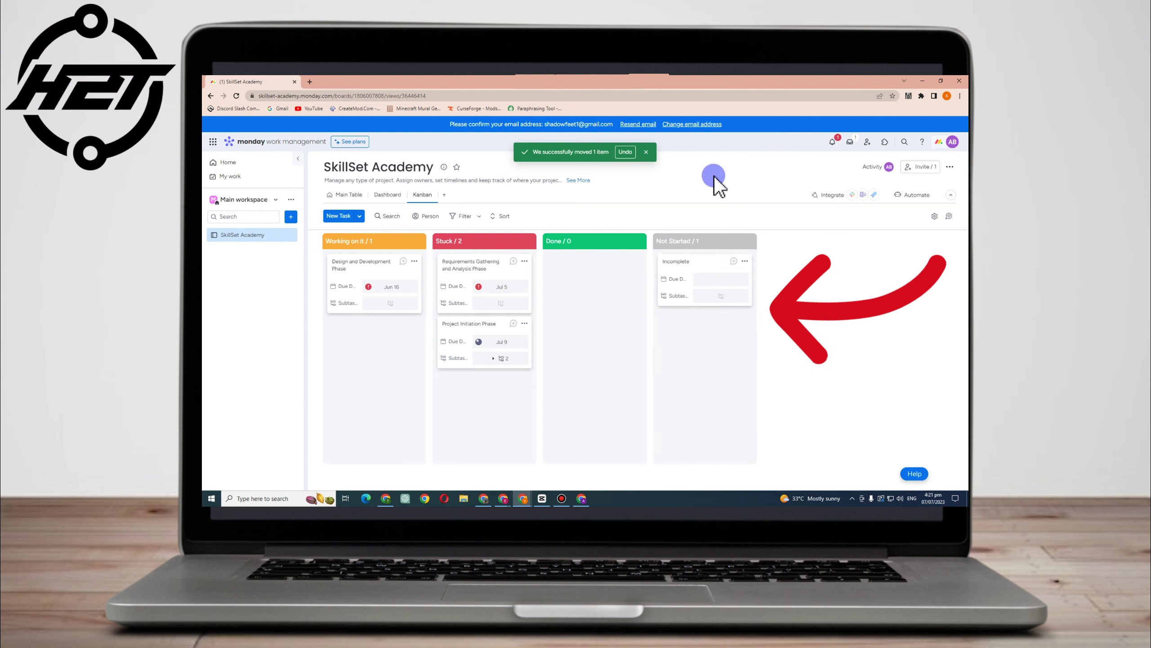
Add a second 'Incomplete' task to the Not Started column.
click(667, 261)
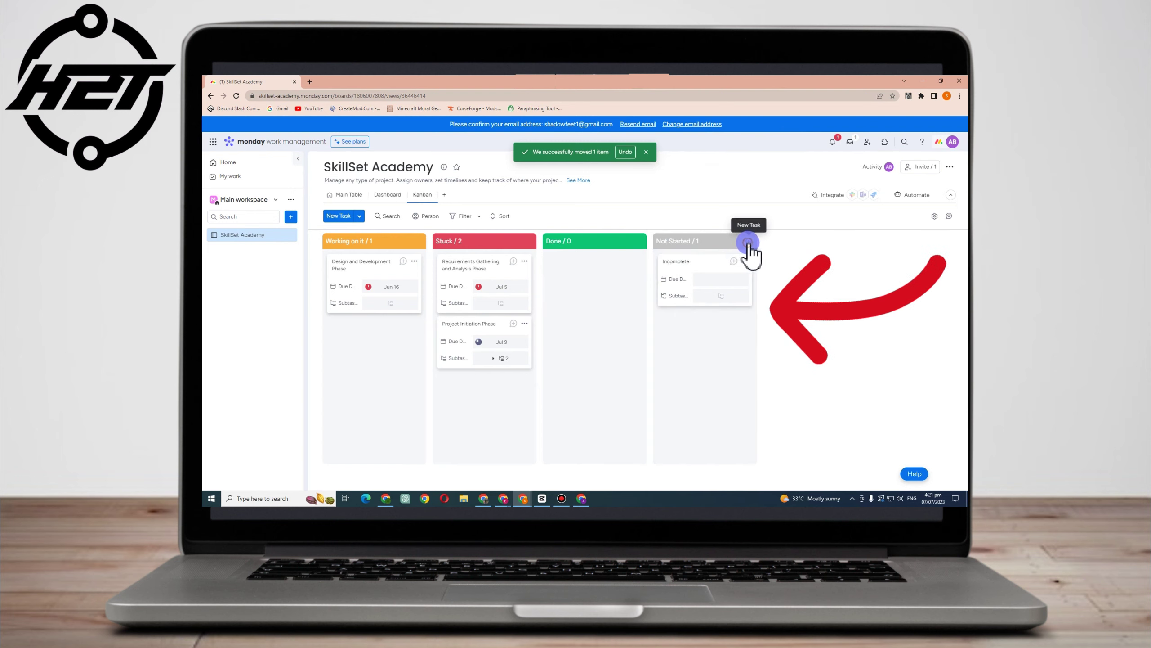
click(749, 240)
click(681, 262)
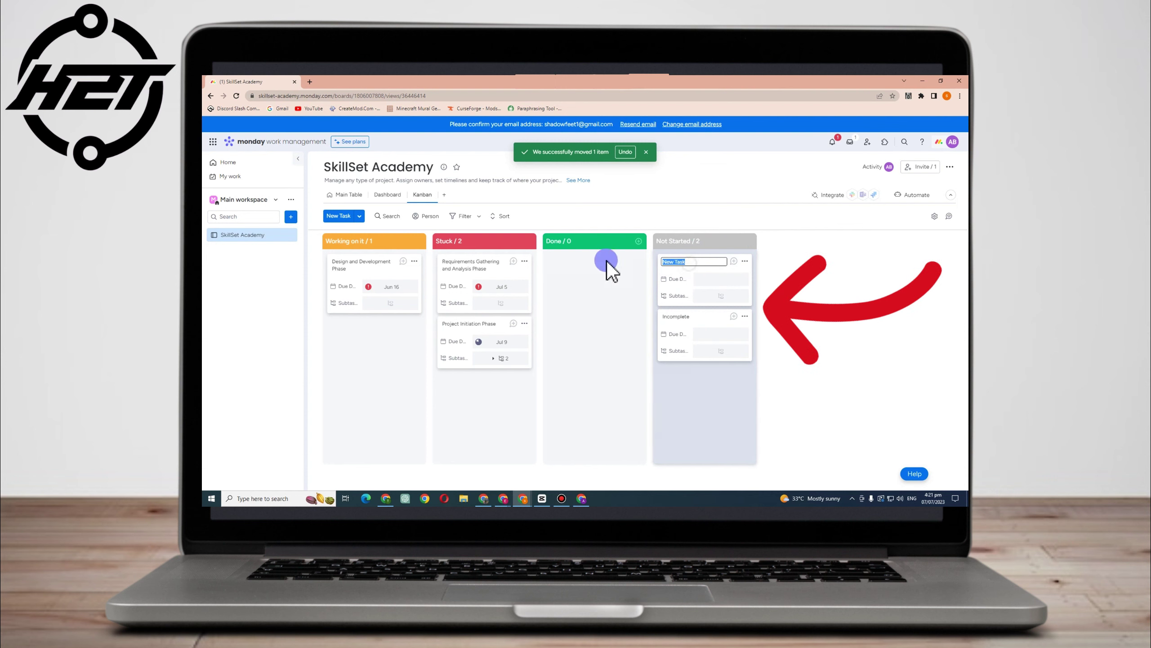
text(Incomplete)
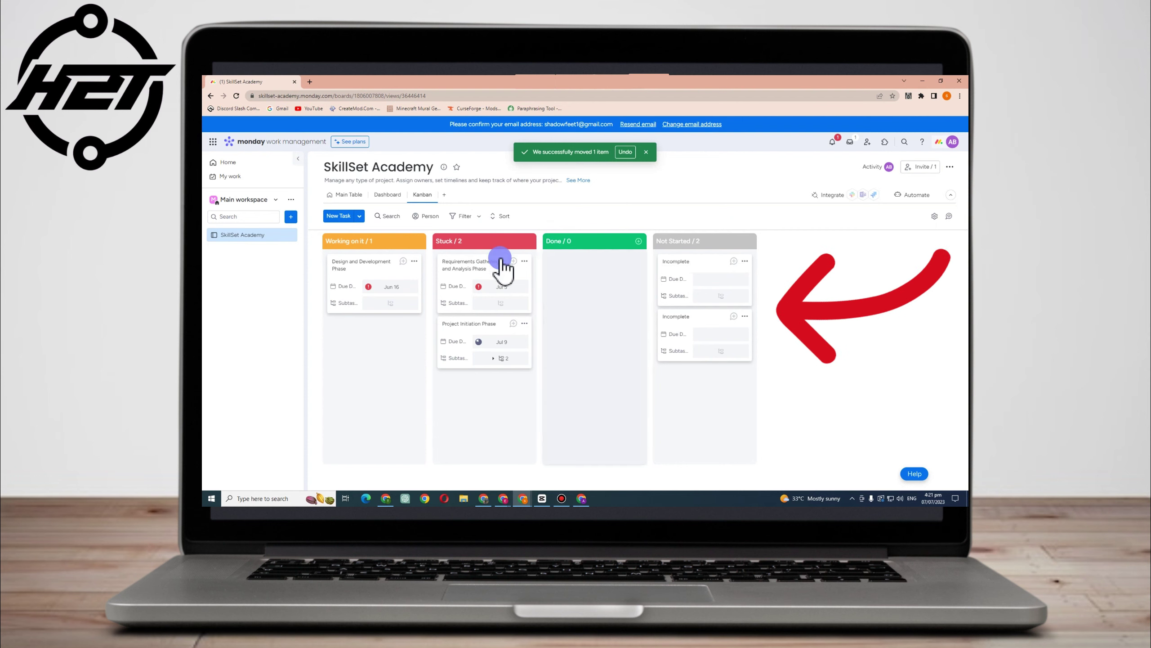
Give Design and Development Phase an owner, a Jun 30 due date and a $200 budget.
click(346, 290)
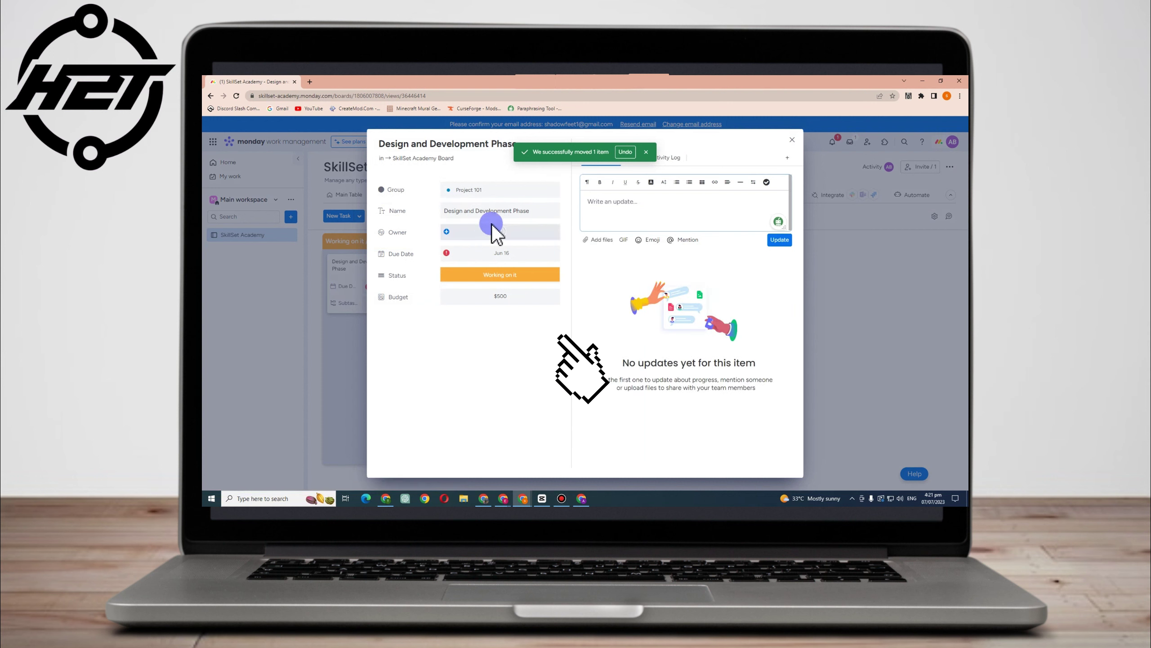
click(497, 236)
click(482, 305)
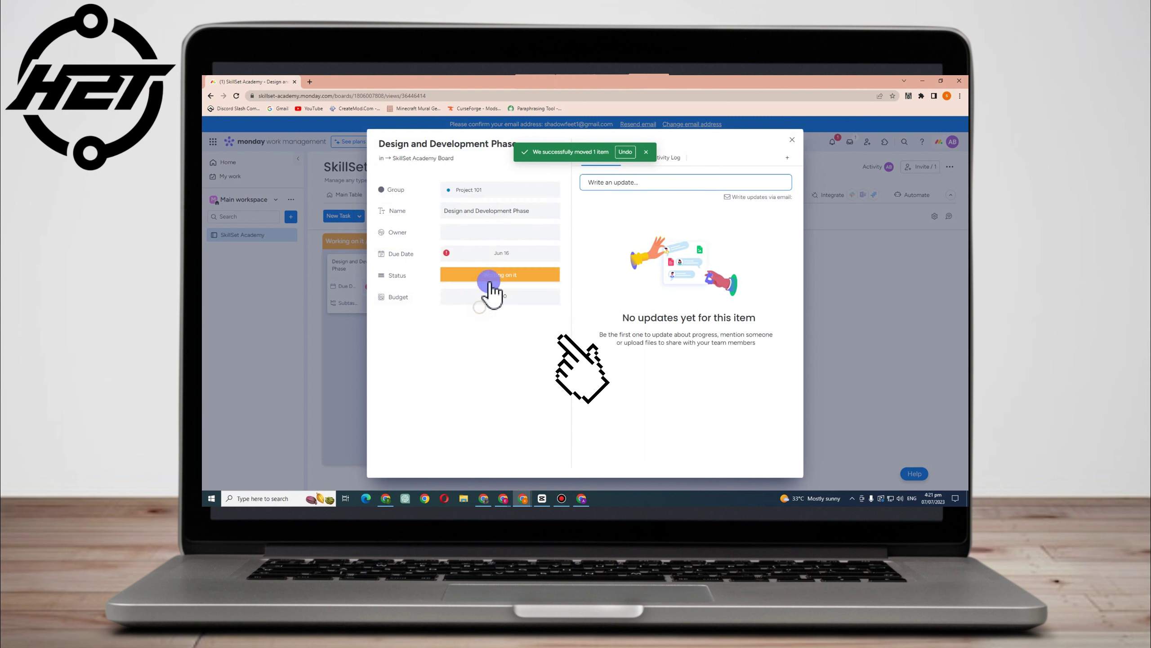
click(510, 255)
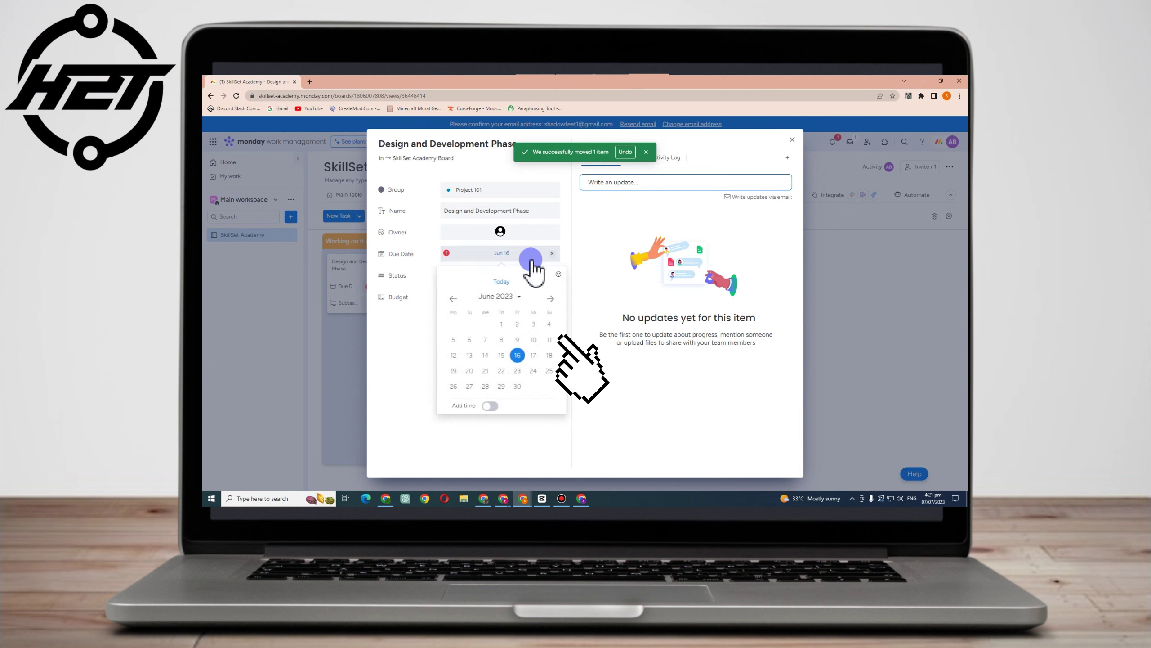
click(516, 387)
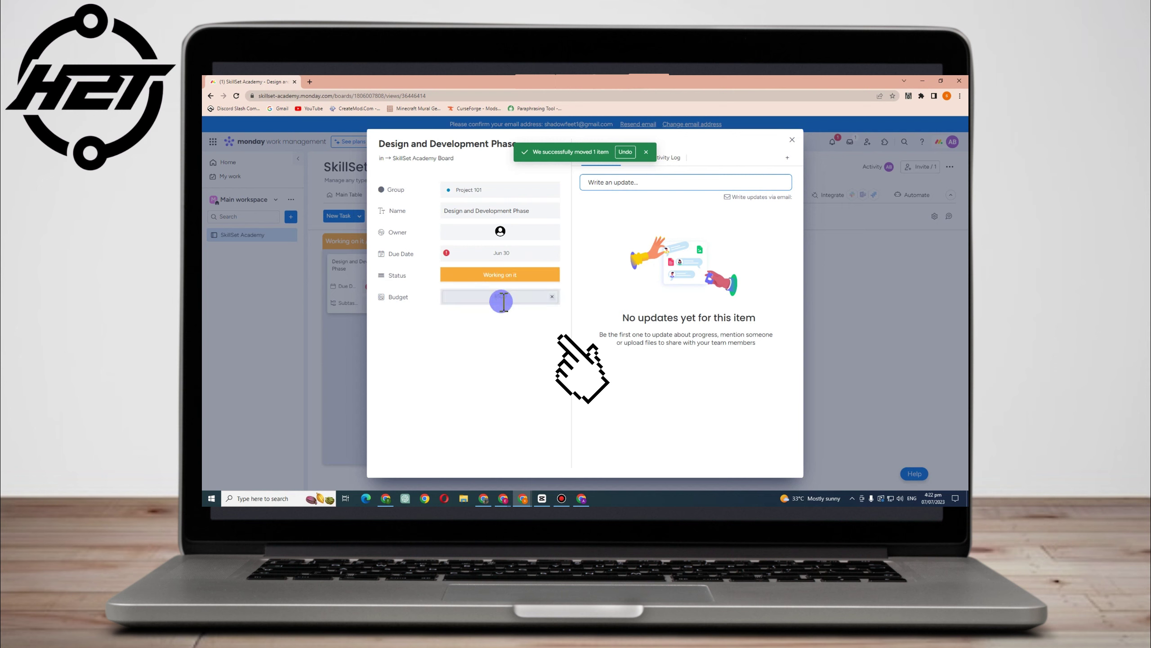
text(2)
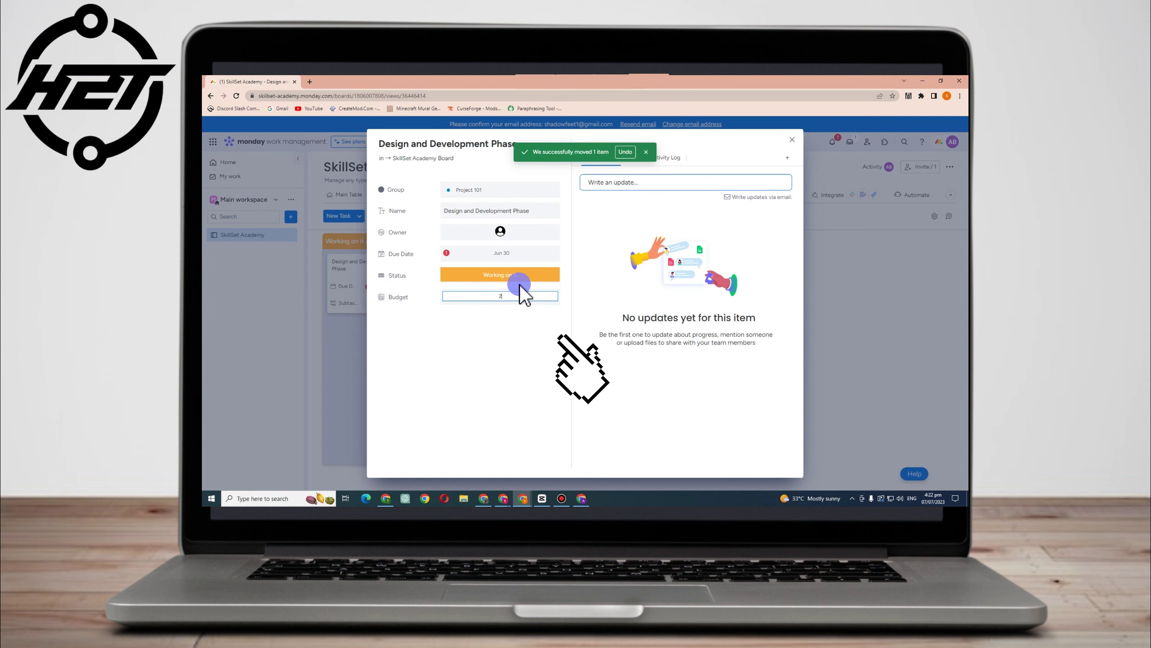
text(00)
click(618, 183)
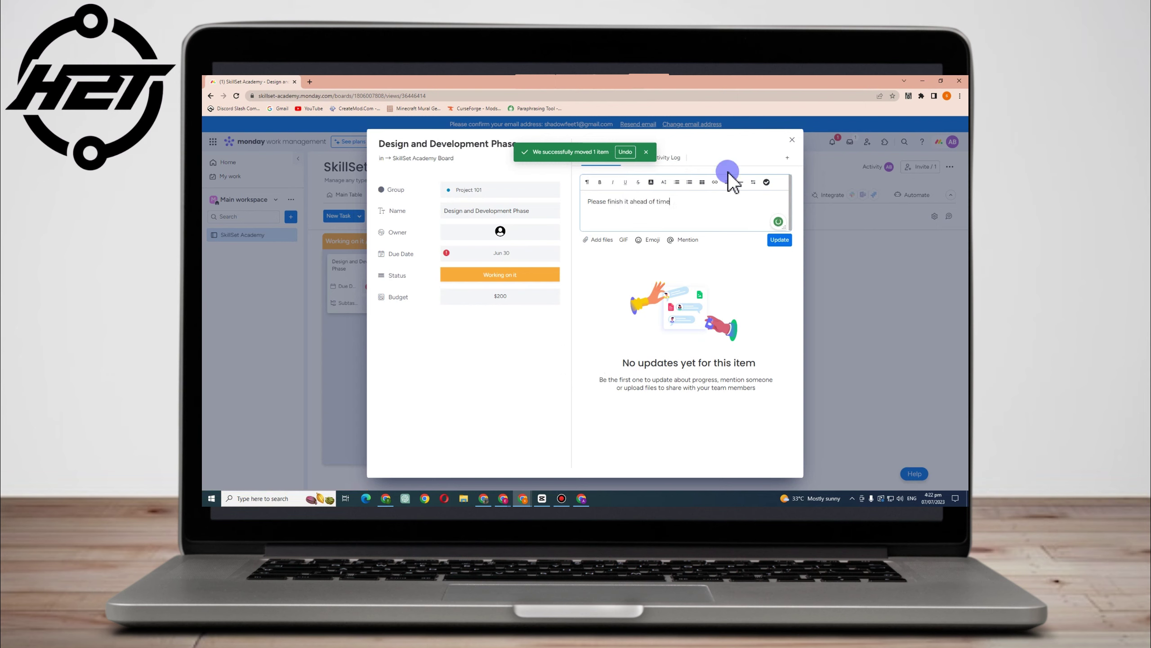
Format the update sentence as bold, italic, underlined, green and bulleted.
drag(669, 216, 506, 201)
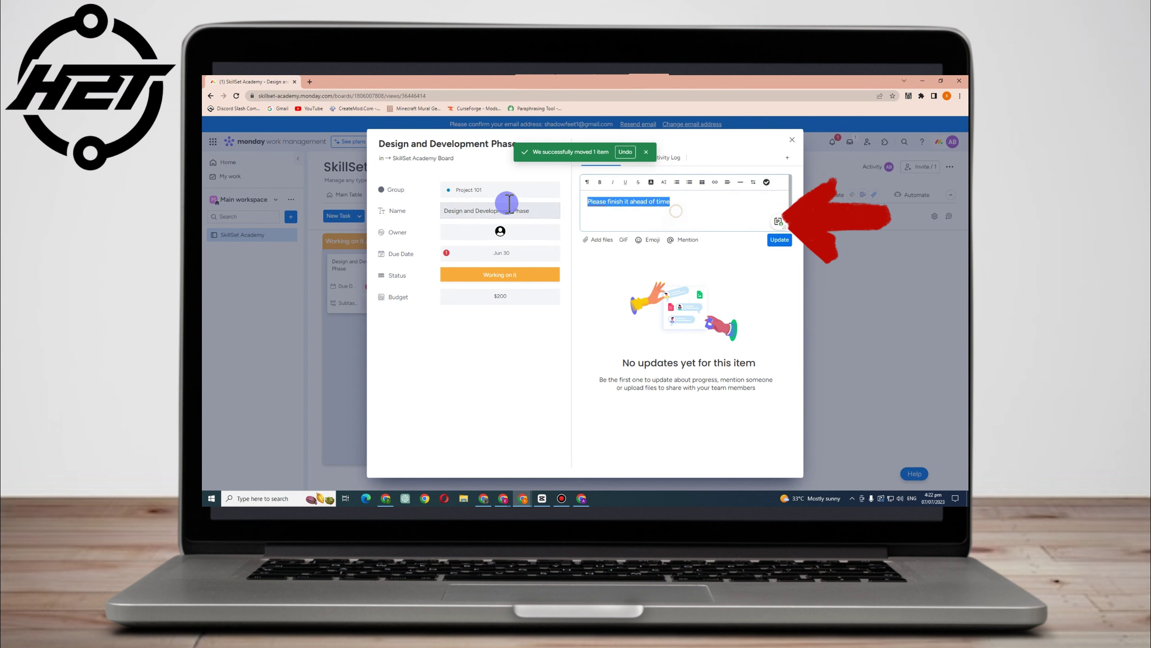
click(604, 181)
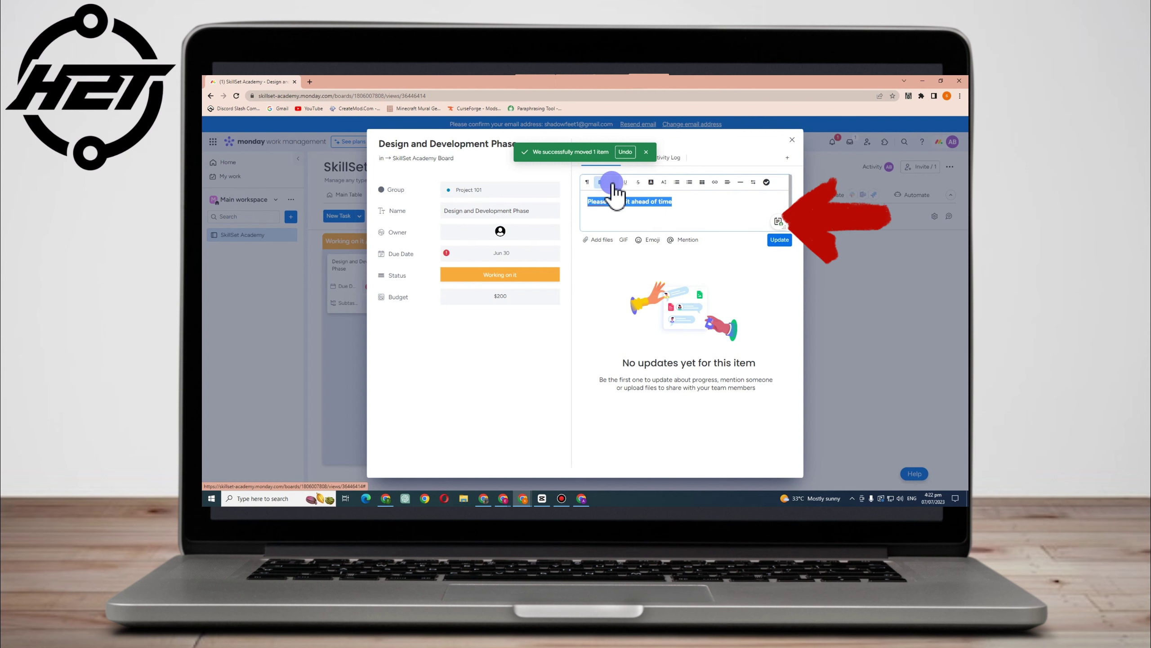
click(612, 181)
click(624, 184)
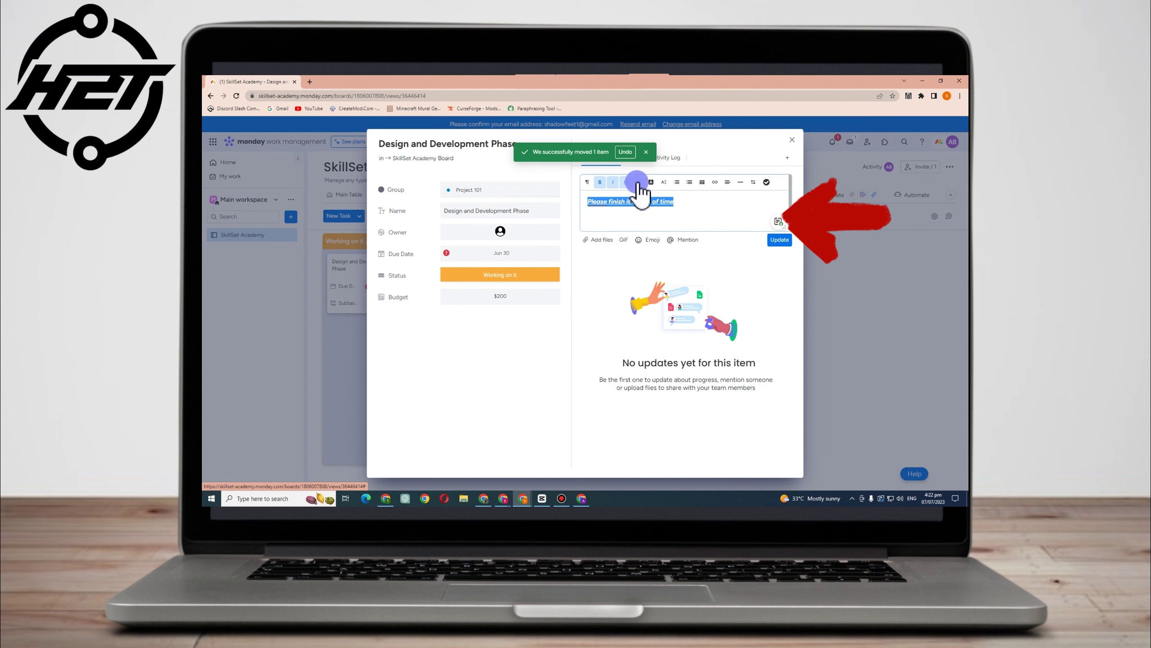
click(661, 184)
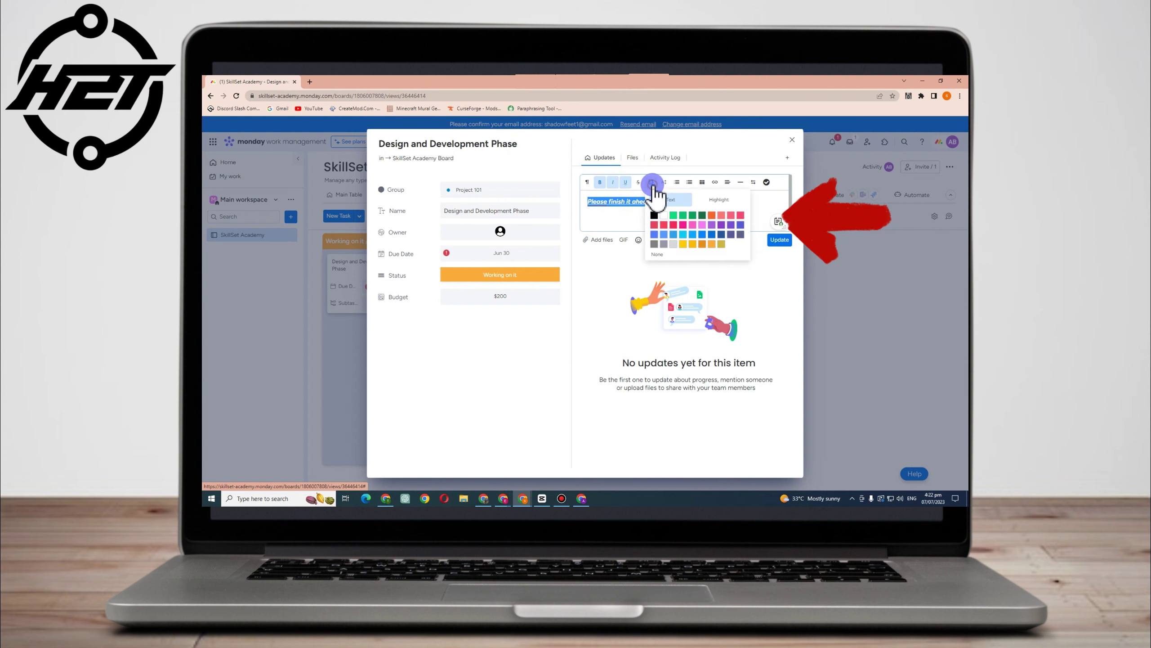
click(673, 223)
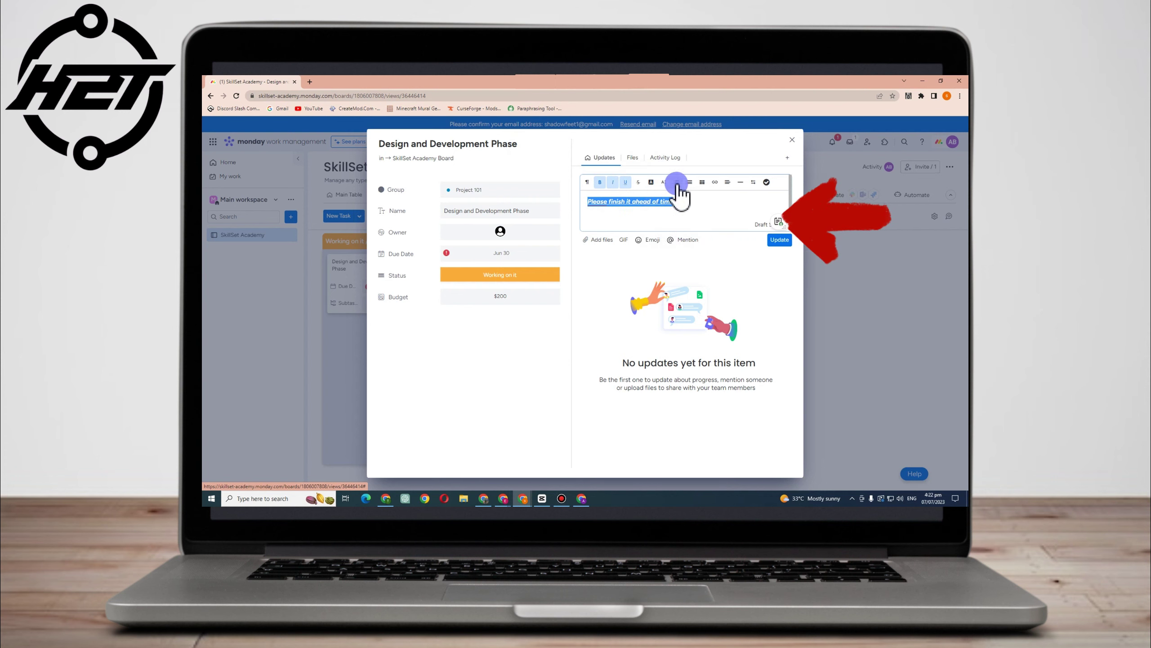
click(677, 181)
Link the sentence to 'fsgetkyetgbwrt' and post the update.
click(705, 183)
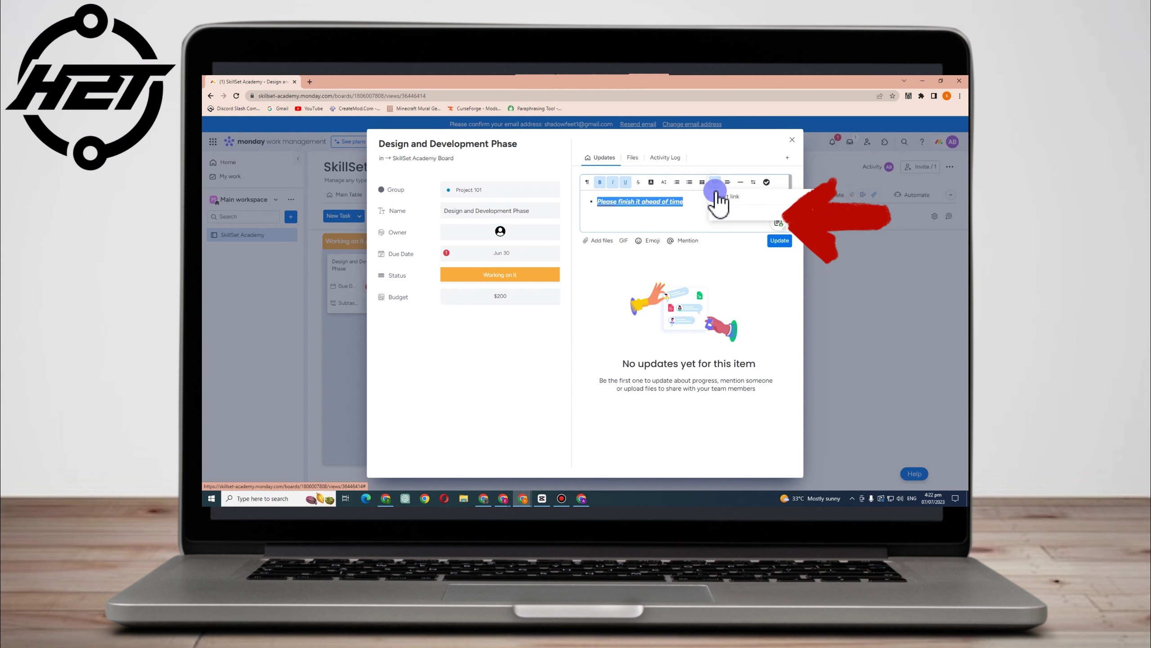
click(714, 182)
text(fsgetkyetgbwrt)
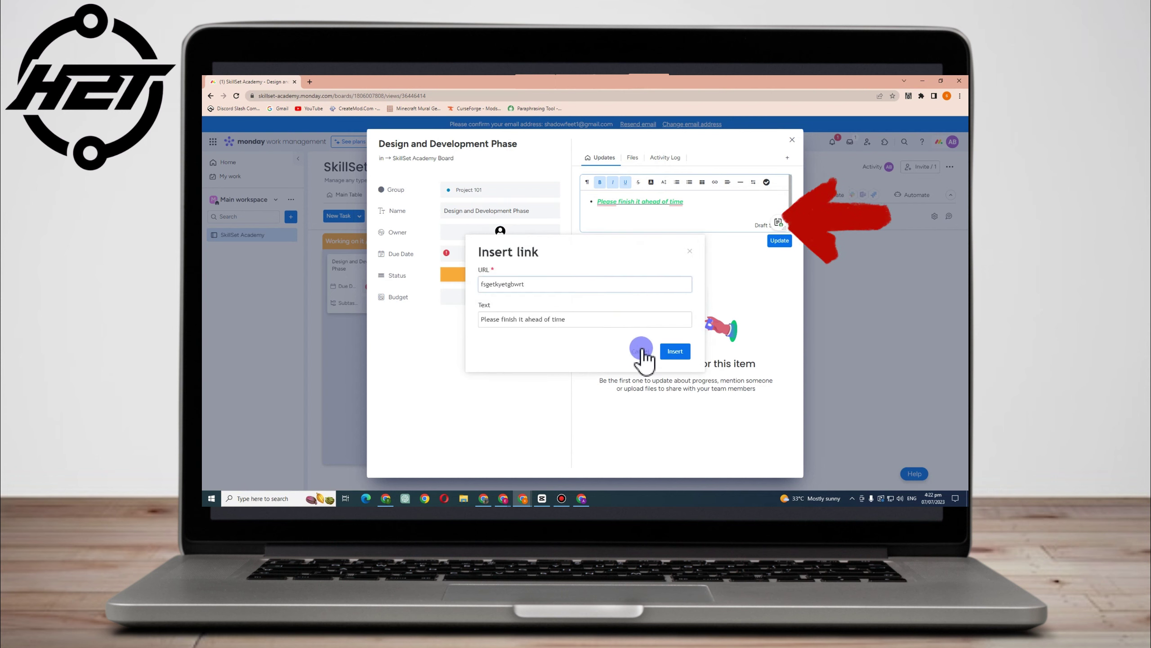
click(676, 352)
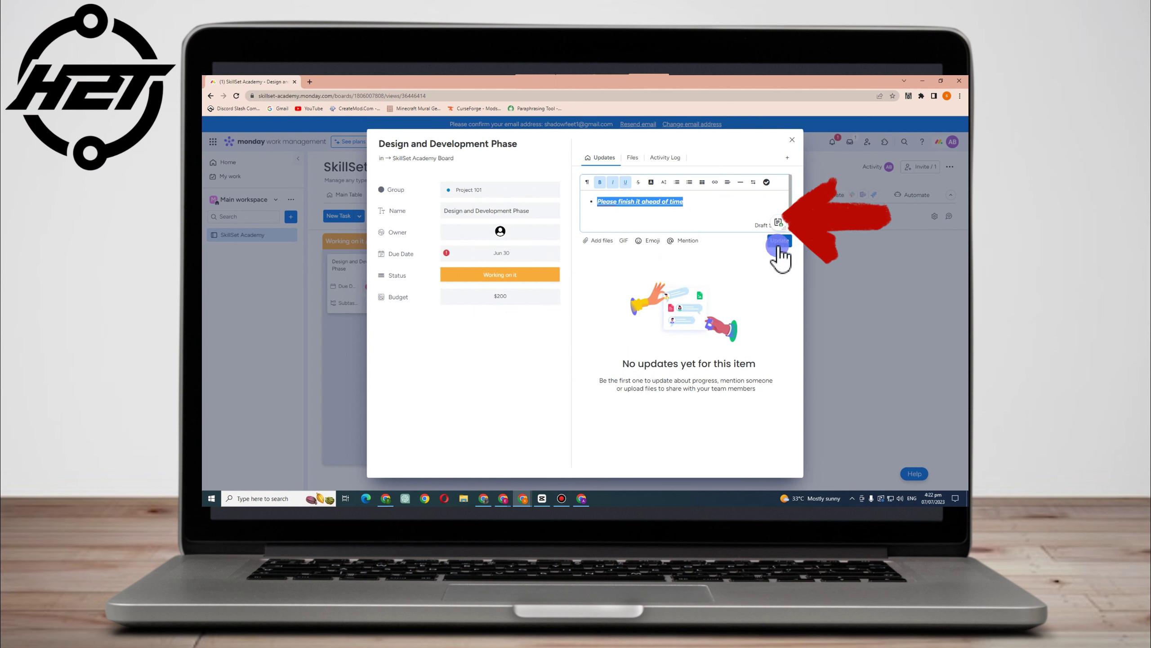
click(779, 240)
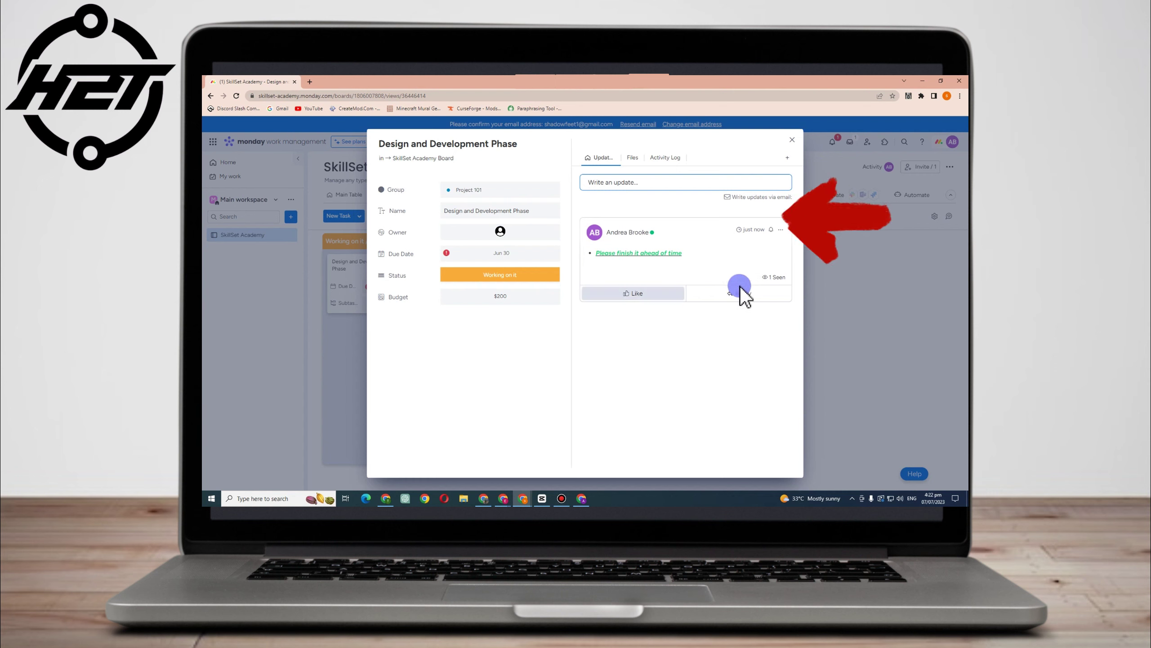
Start a new update and show the file-attachment options.
mouse_move(774, 278)
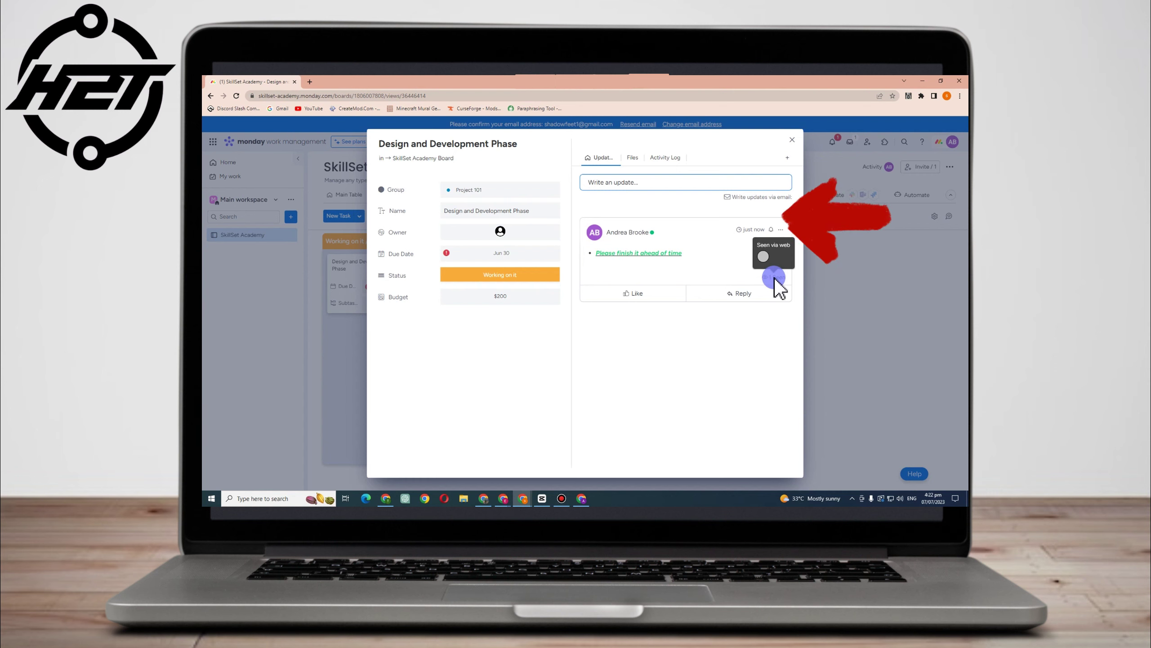
click(674, 182)
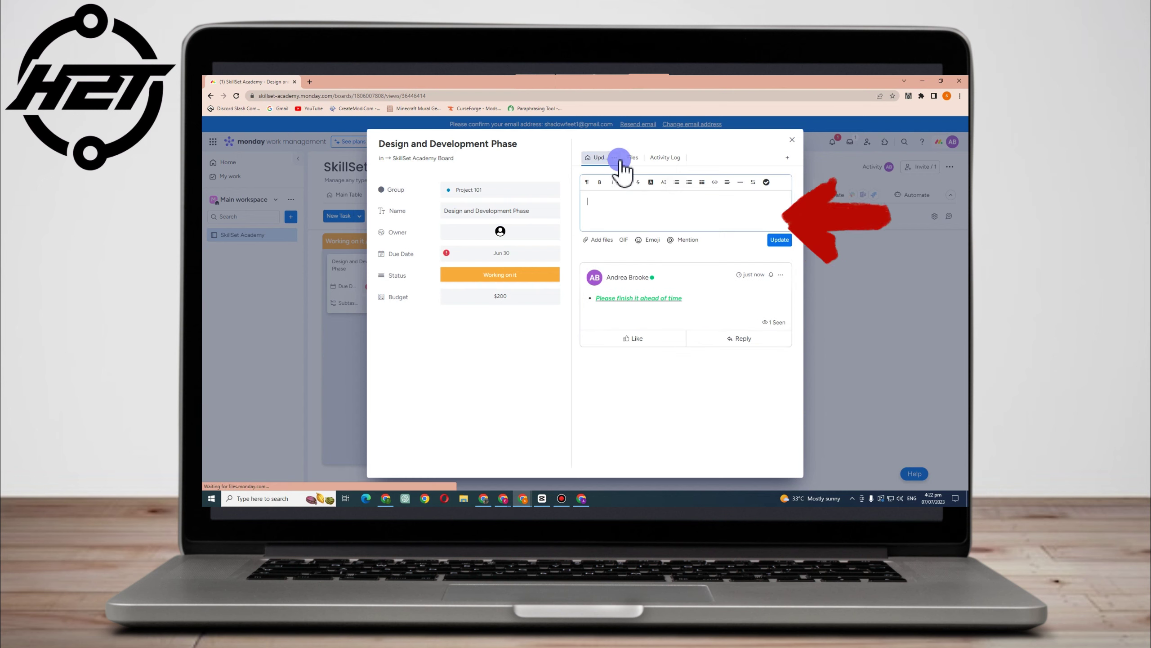
click(605, 242)
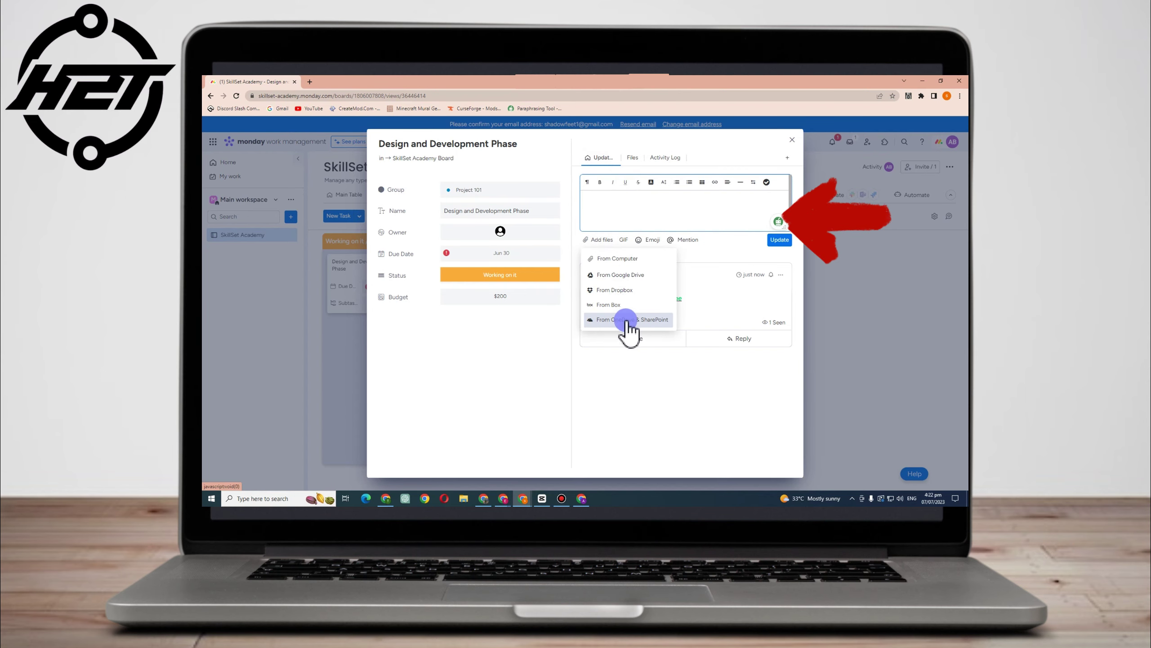
Compose an update with a grinning emoji and a teammate mention.
click(649, 241)
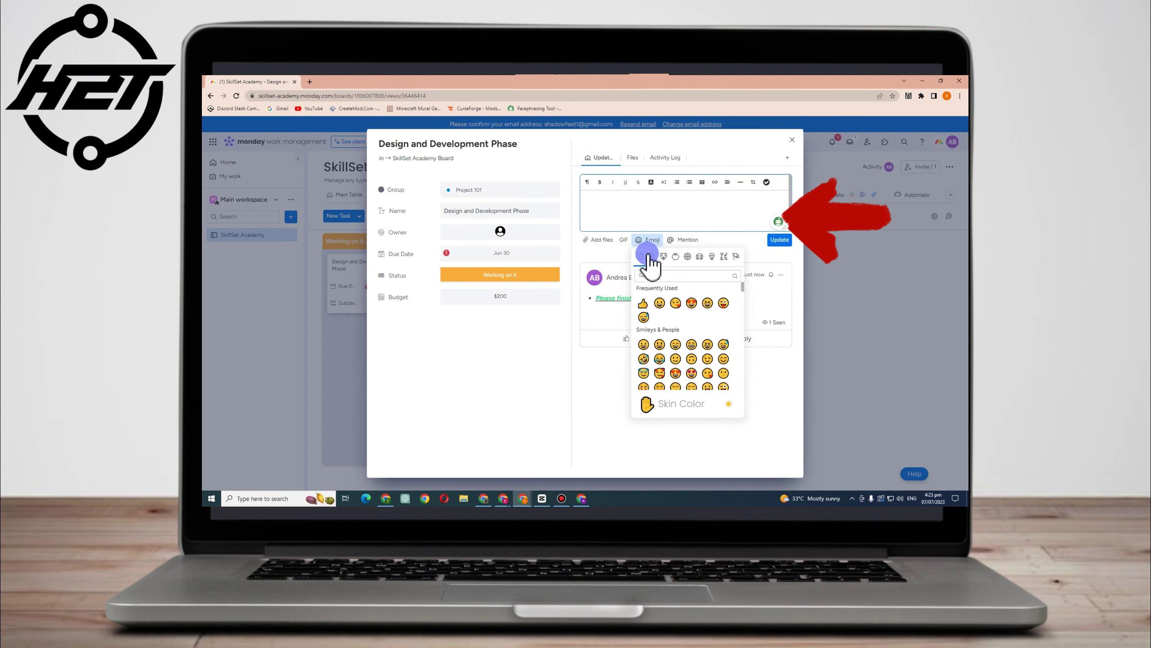
click(659, 303)
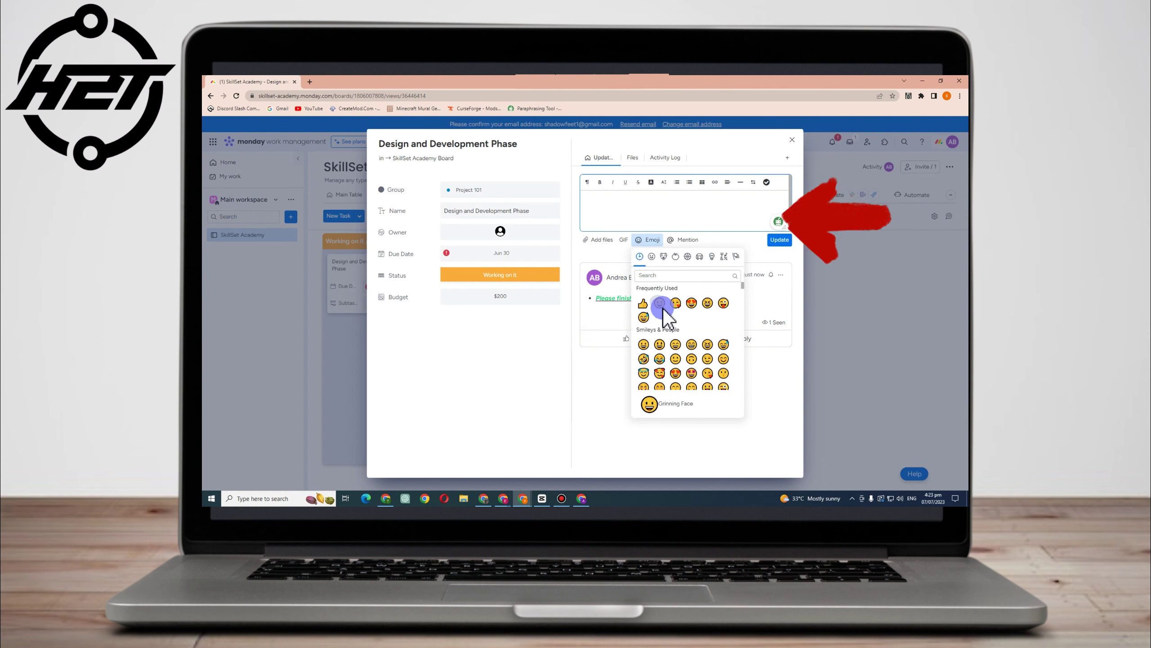
click(683, 241)
click(671, 232)
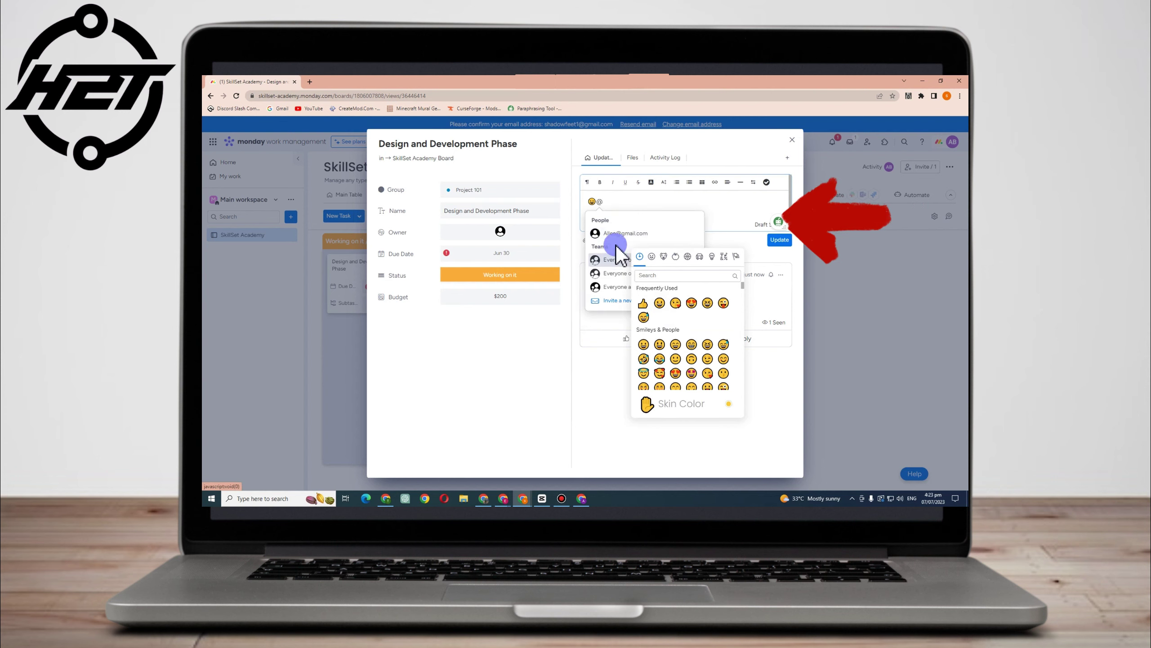
Post the update, close the item and return to the Main Table view.
click(790, 241)
click(785, 241)
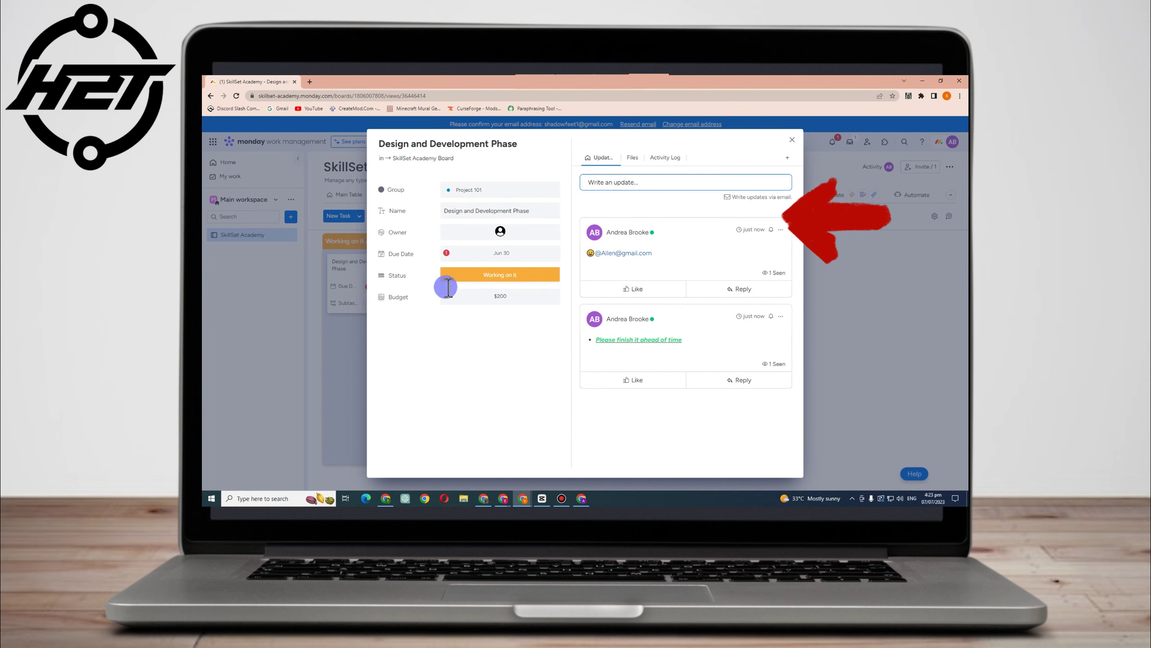
click(792, 139)
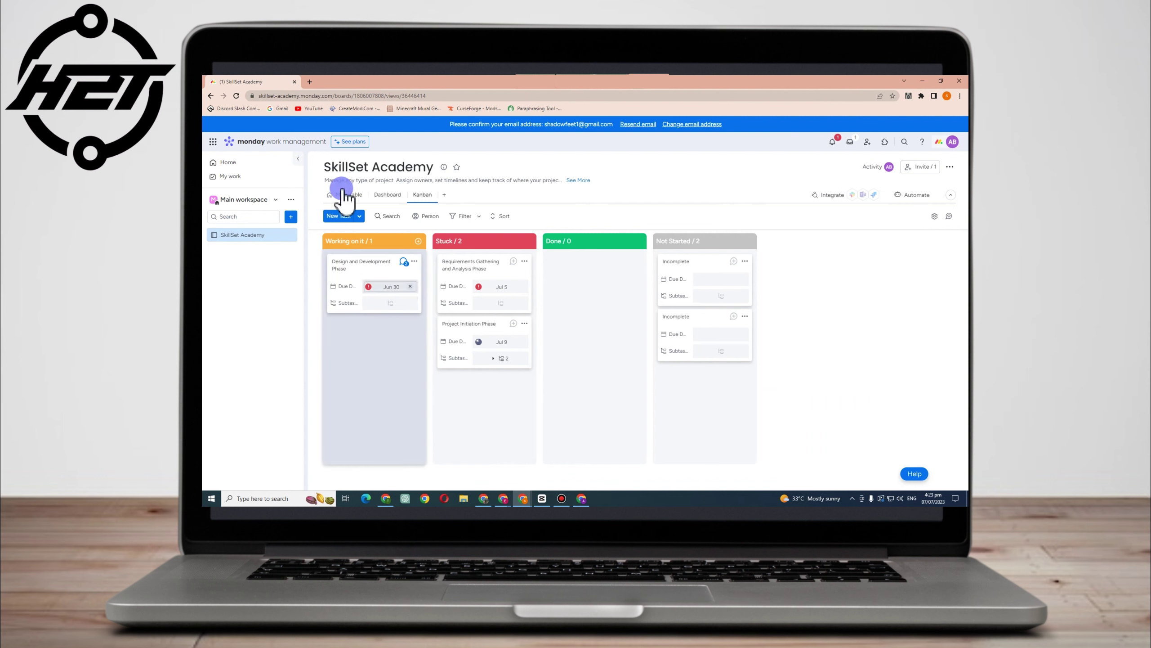
click(350, 197)
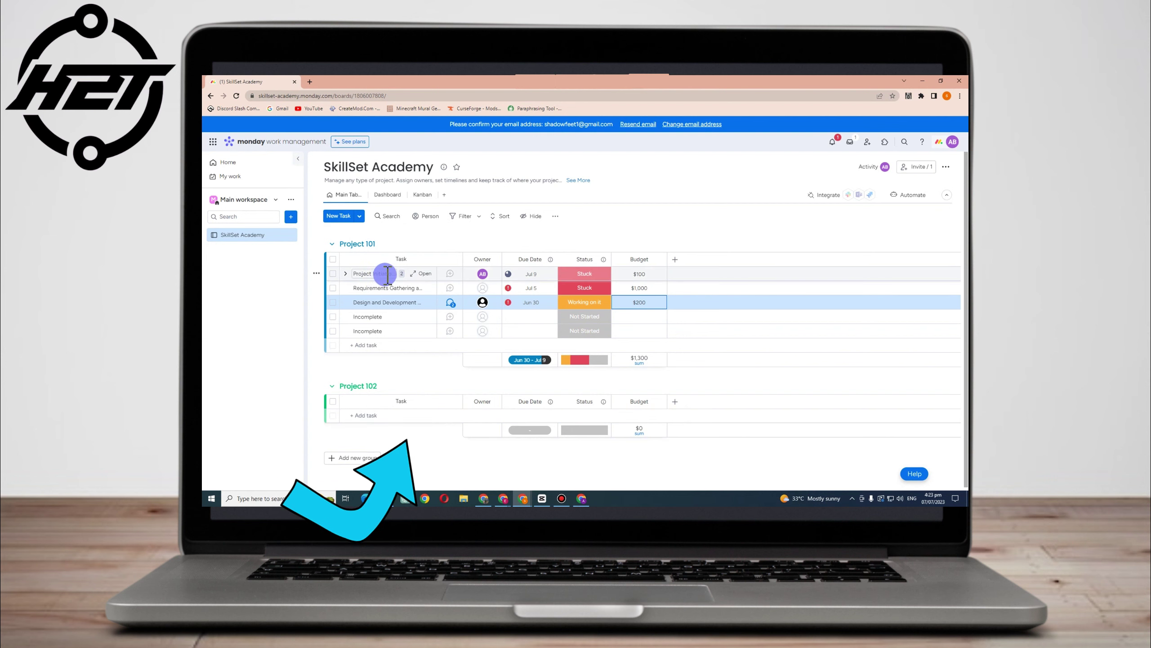
Draft a bold 'Start this today!' update on Project Initiation Phase.
click(450, 273)
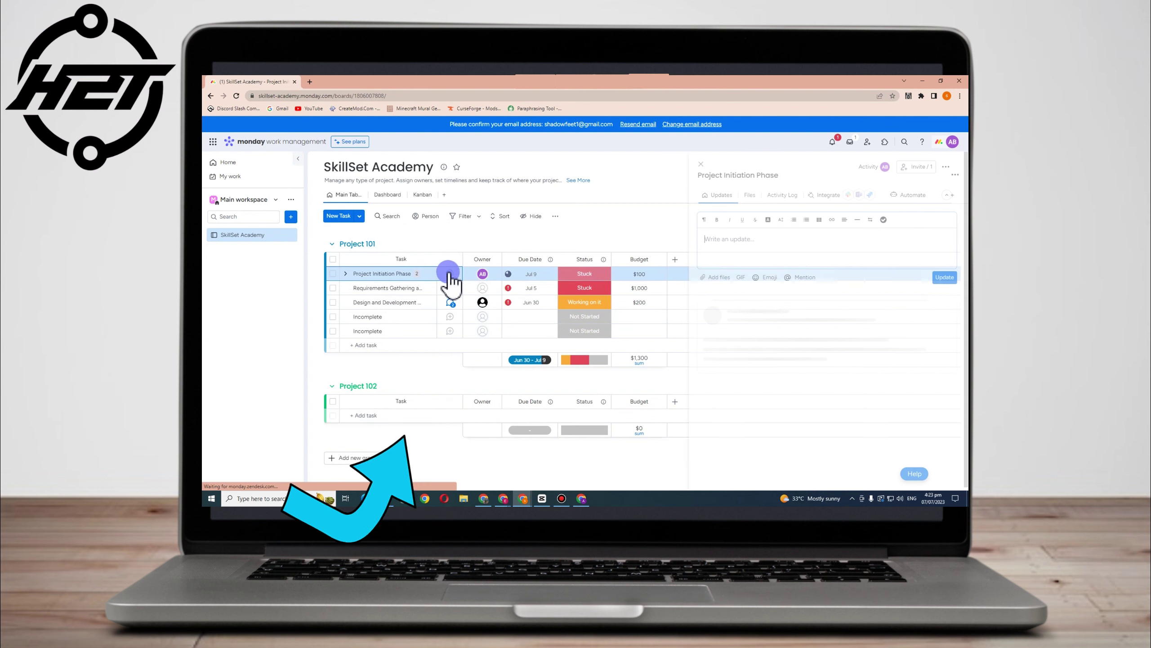
click(770, 240)
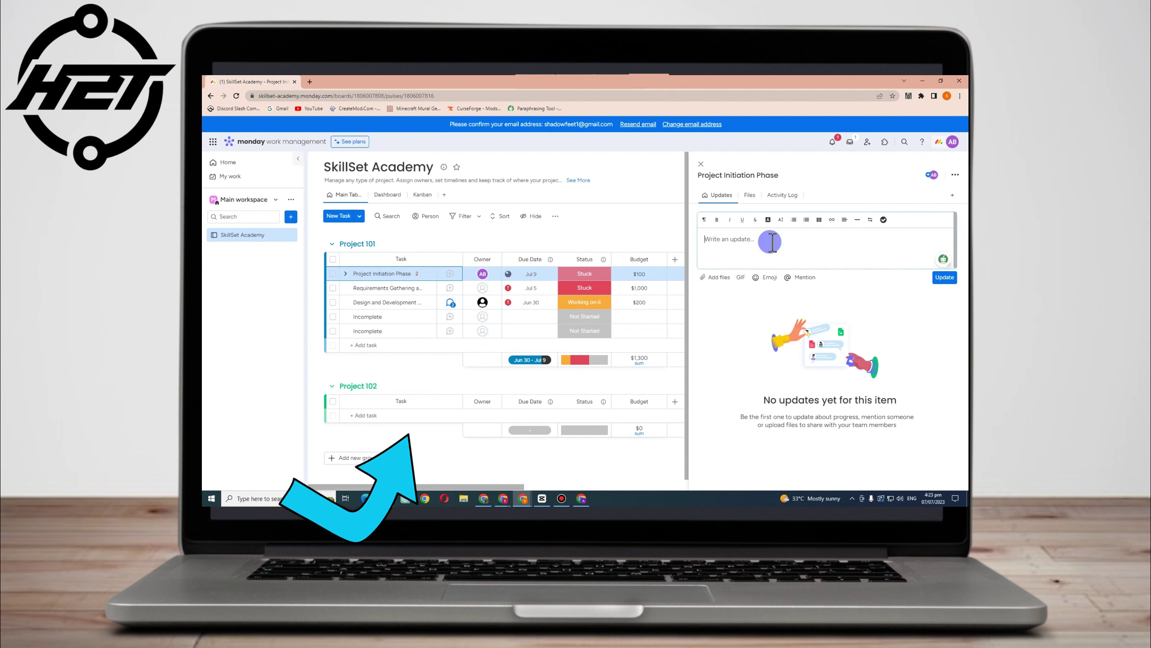
text(Start th)
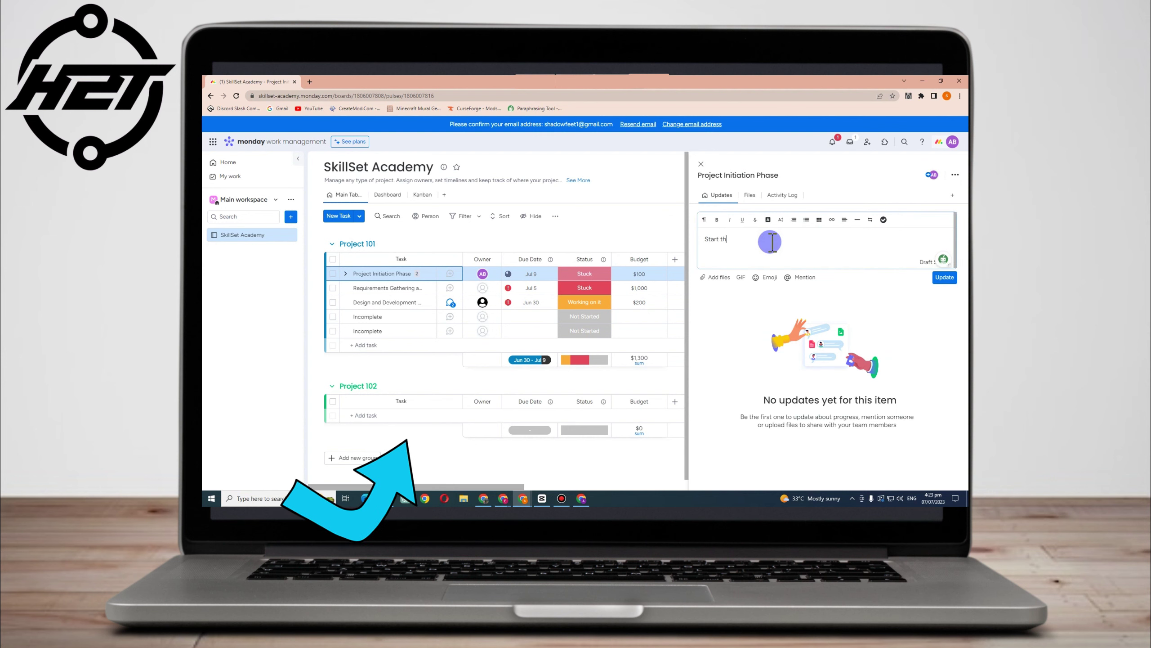
text(is today!)
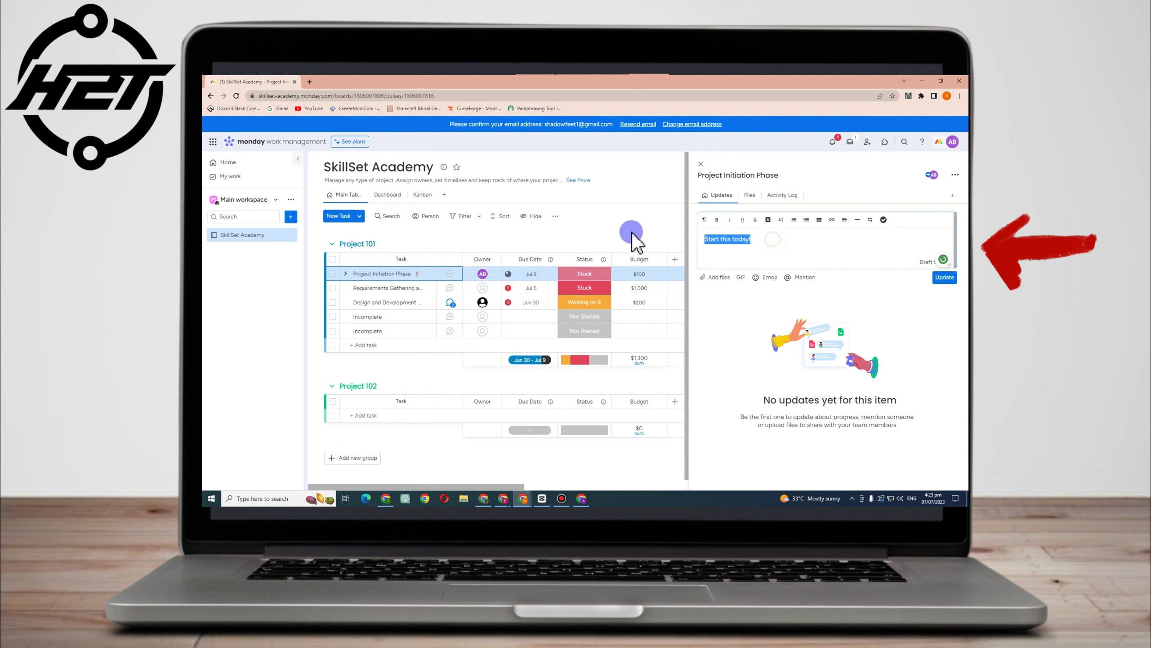
click(719, 220)
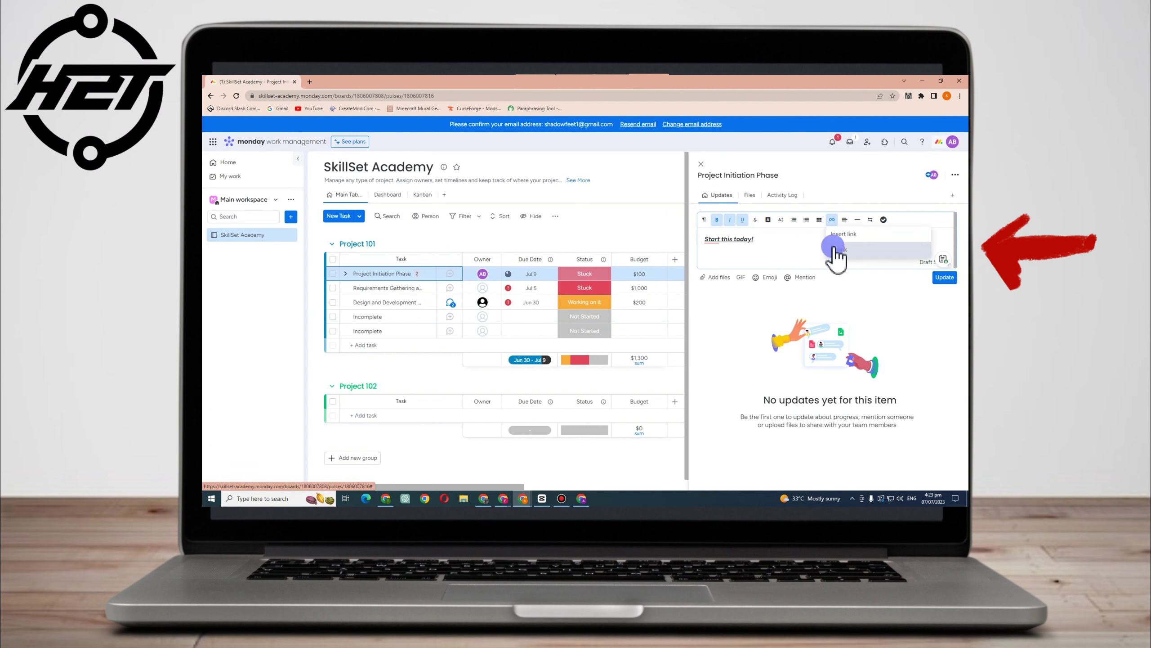
Insert a web link into the update and view the item's Files section.
click(837, 250)
click(530, 283)
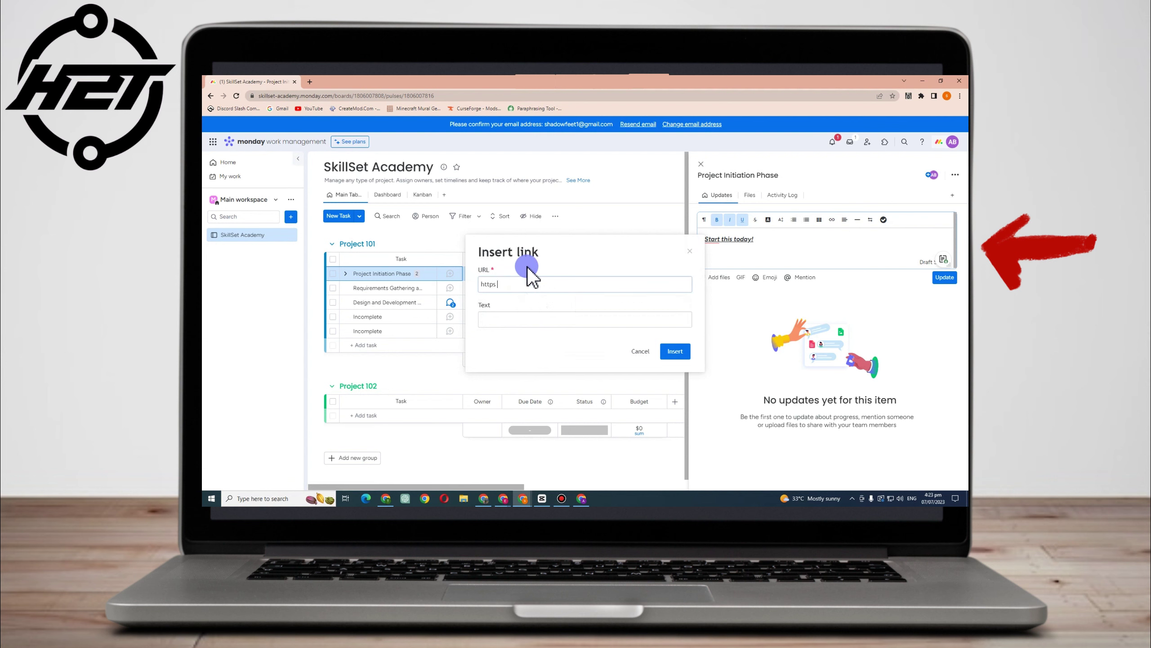
click(656, 351)
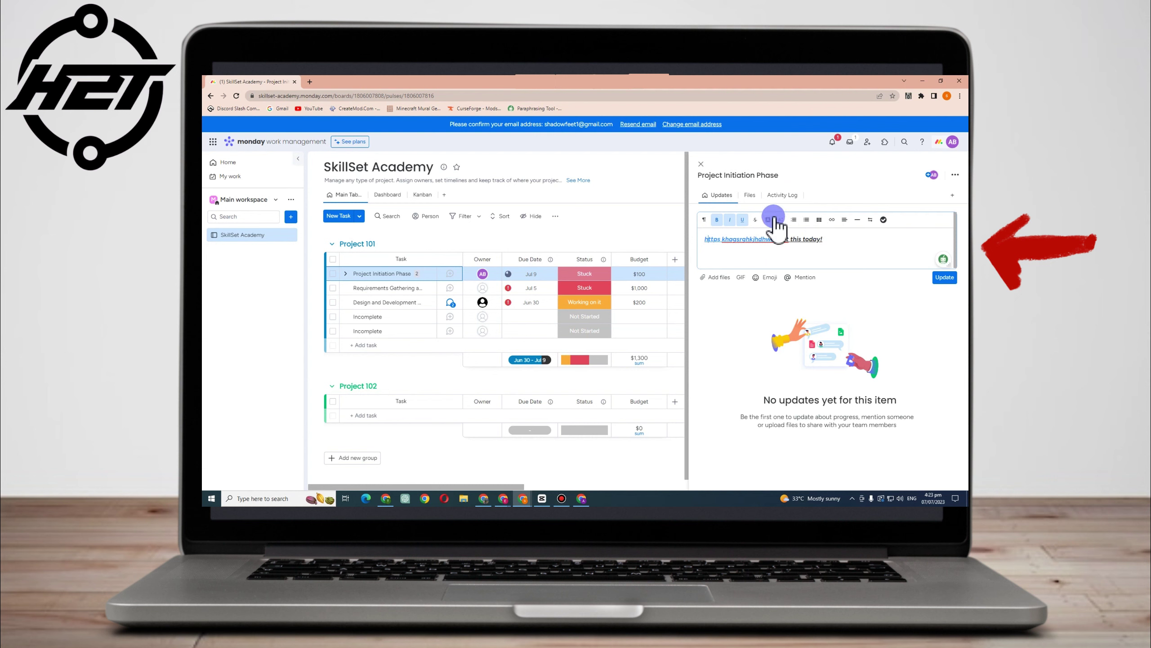
click(750, 197)
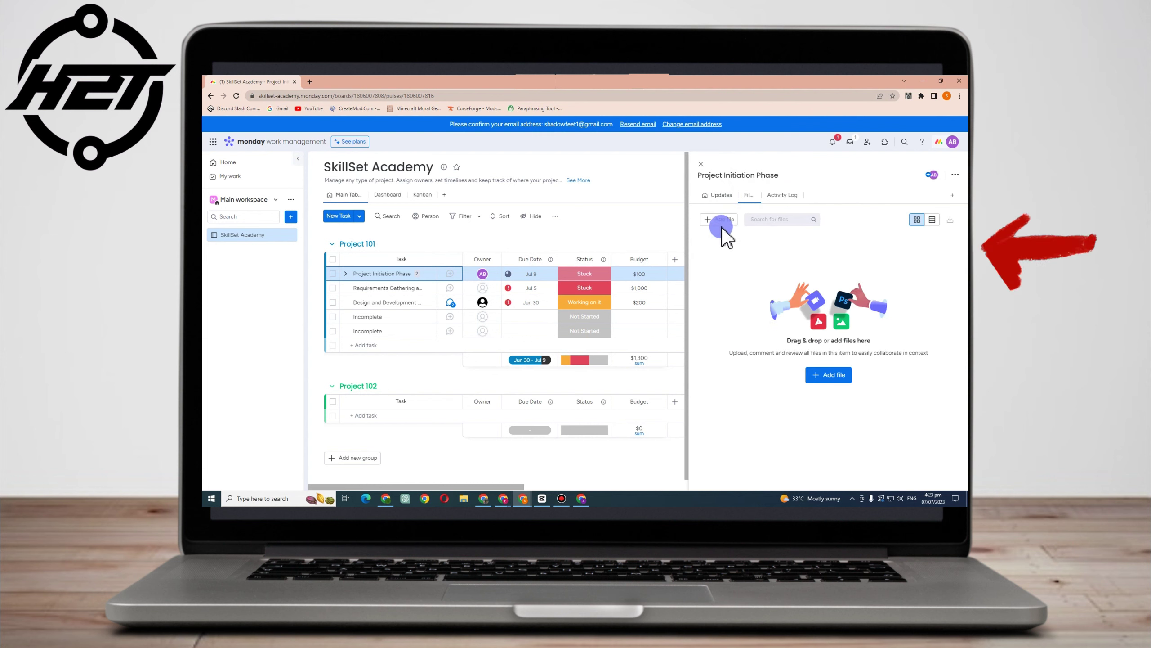
Check the activity log, then preview the file, GIF and emoji options for the update.
click(781, 198)
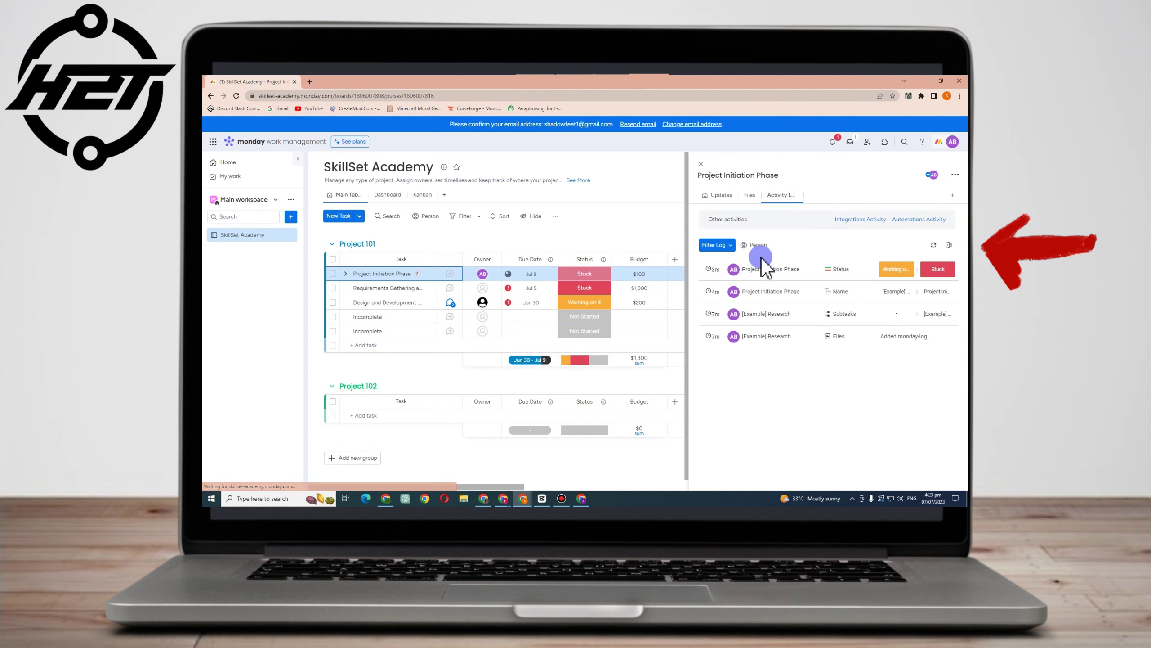
click(724, 195)
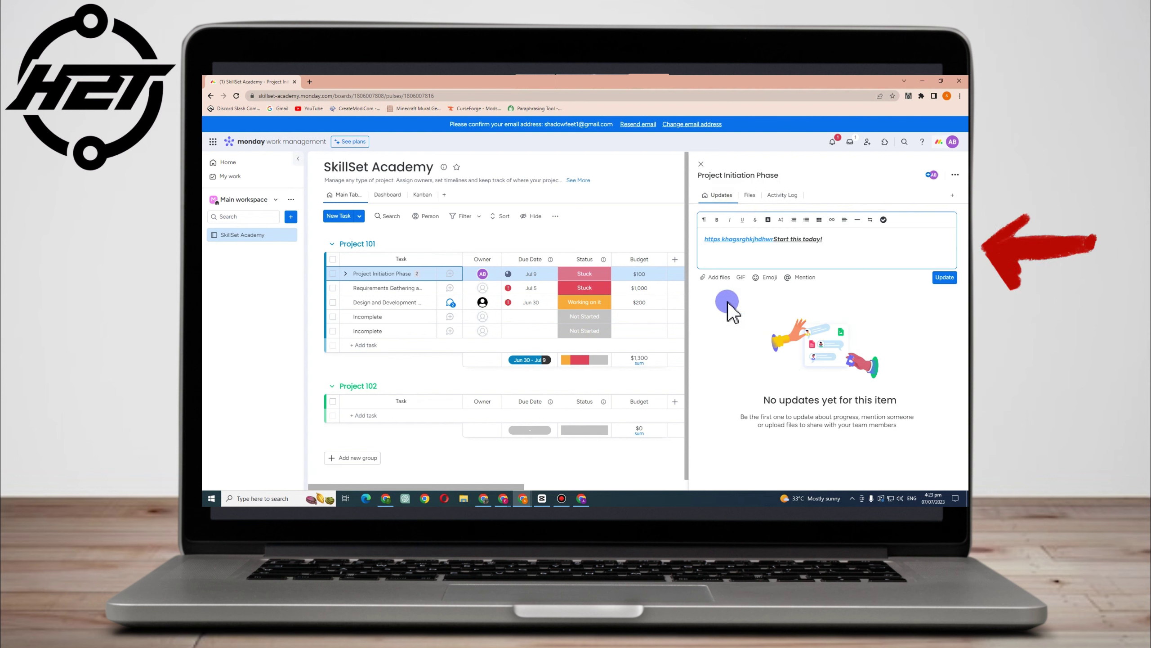
click(718, 277)
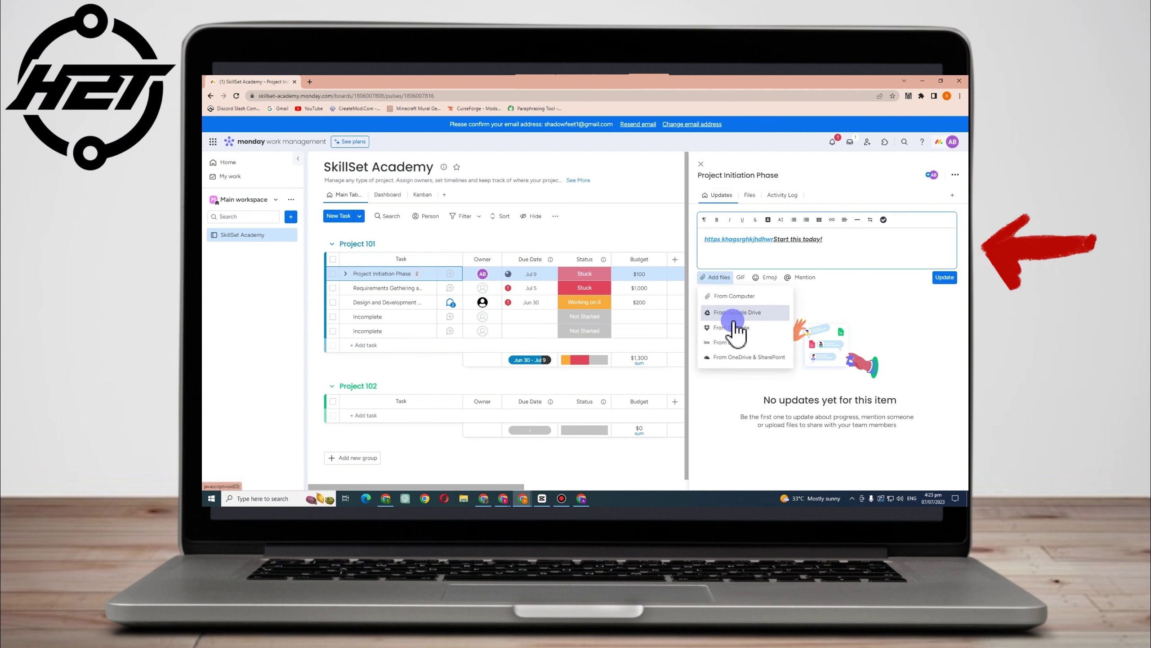
click(742, 277)
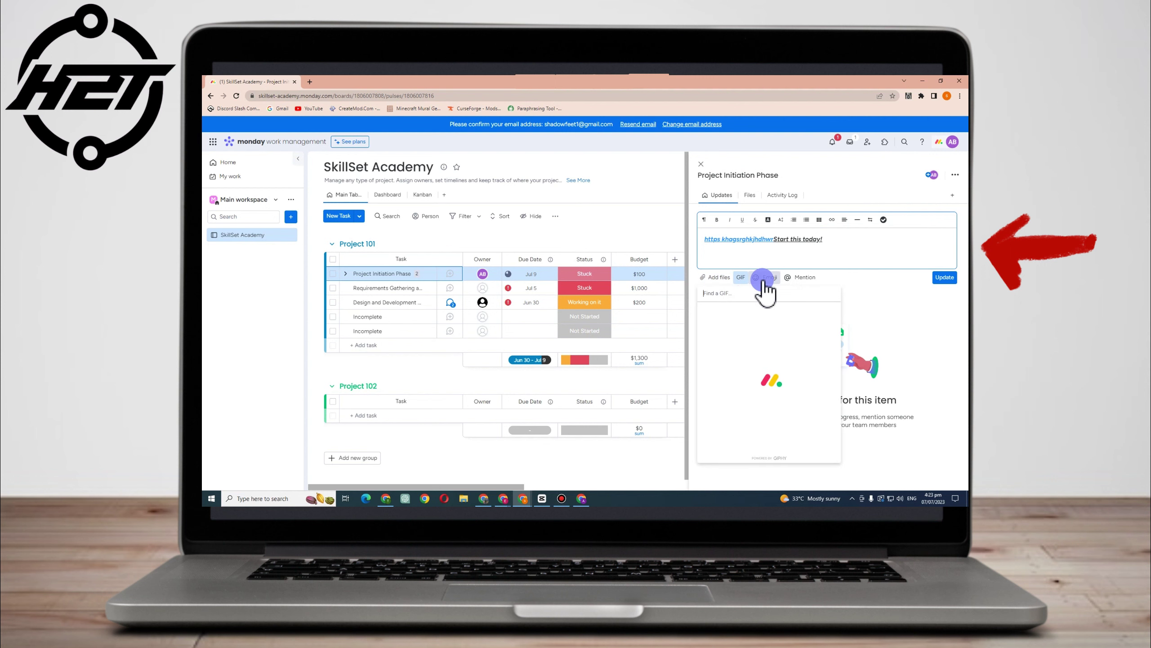
click(767, 279)
click(767, 279)
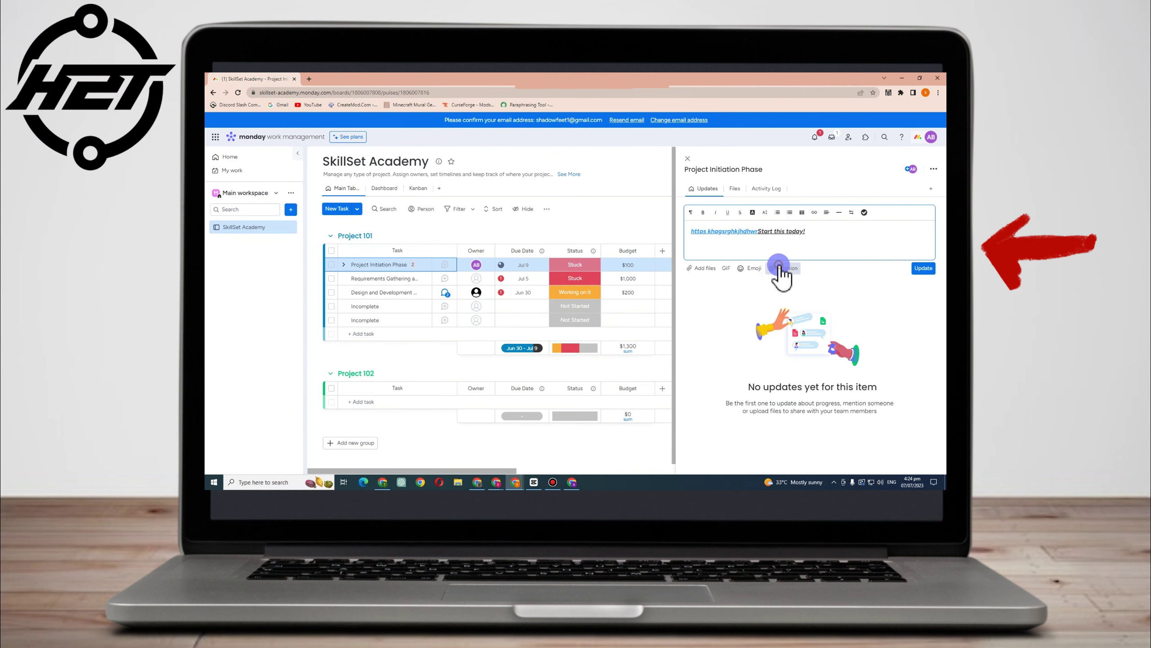
Mention a teammate and publish the update on Project Initiation Phase.
click(801, 277)
click(798, 265)
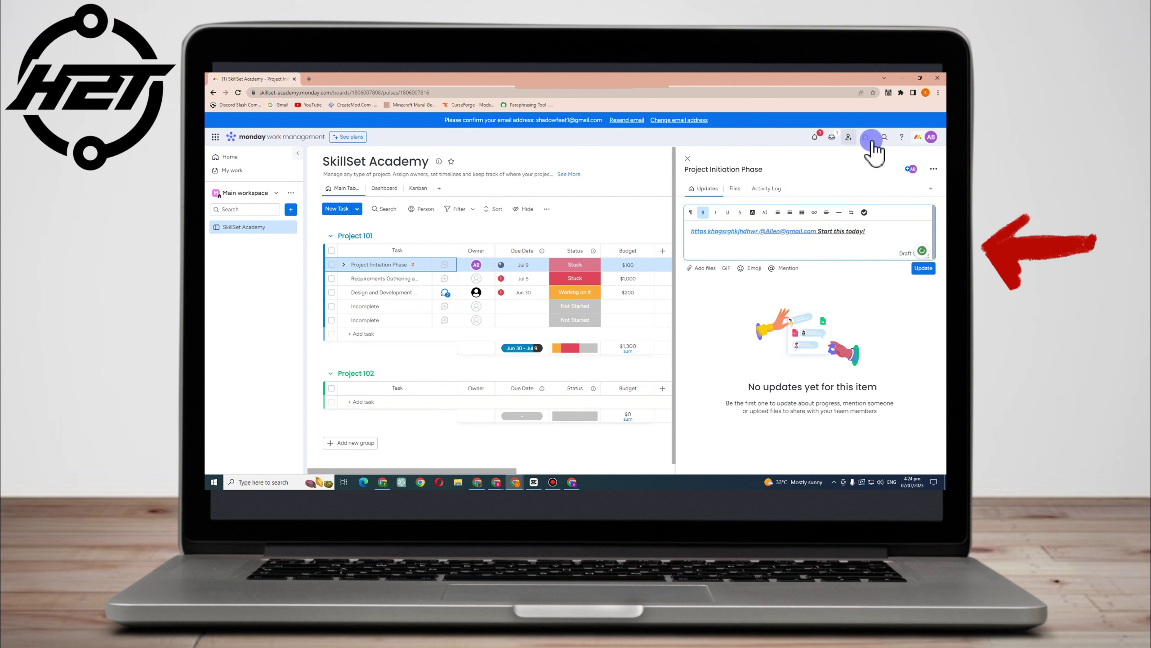
click(934, 170)
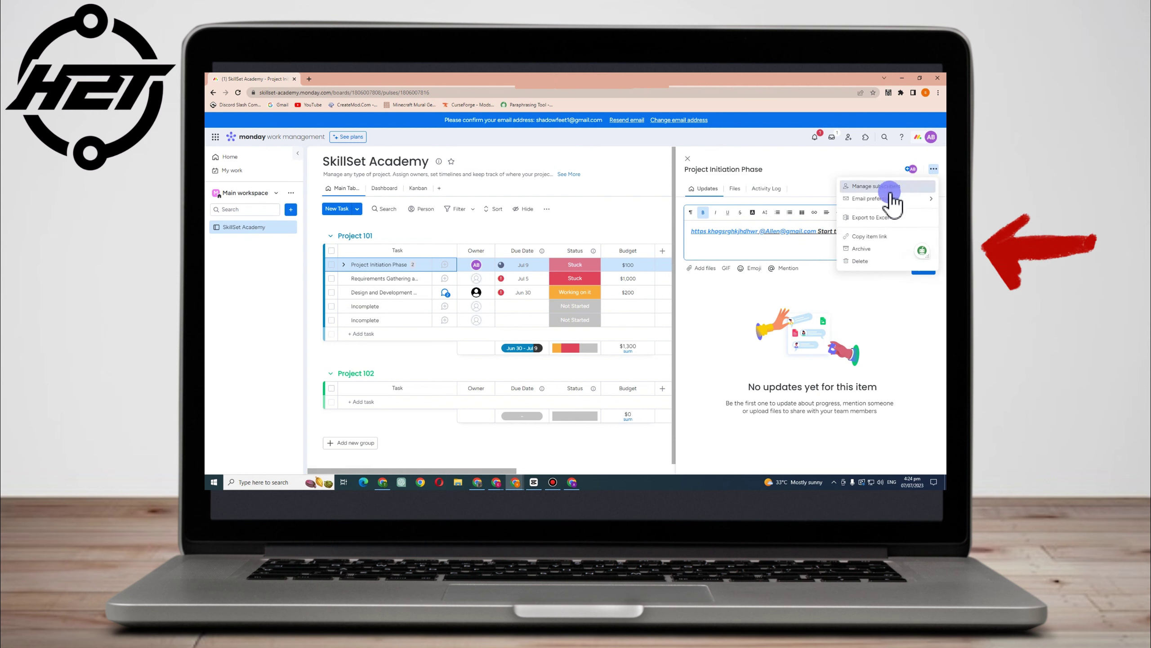
click(881, 218)
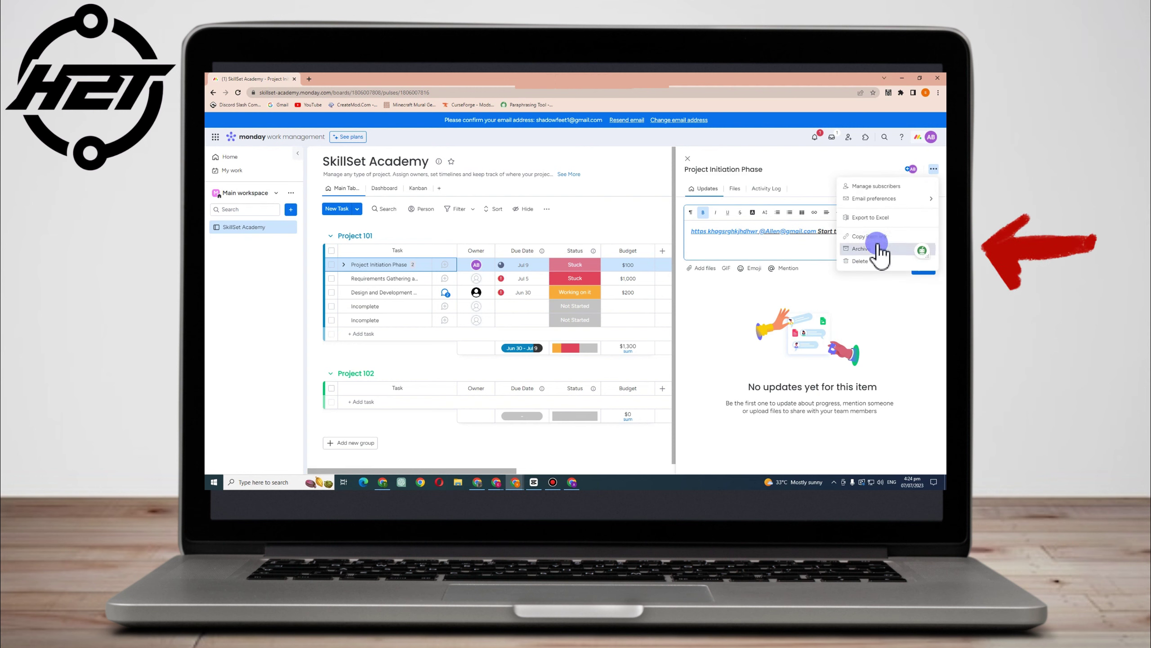
click(925, 274)
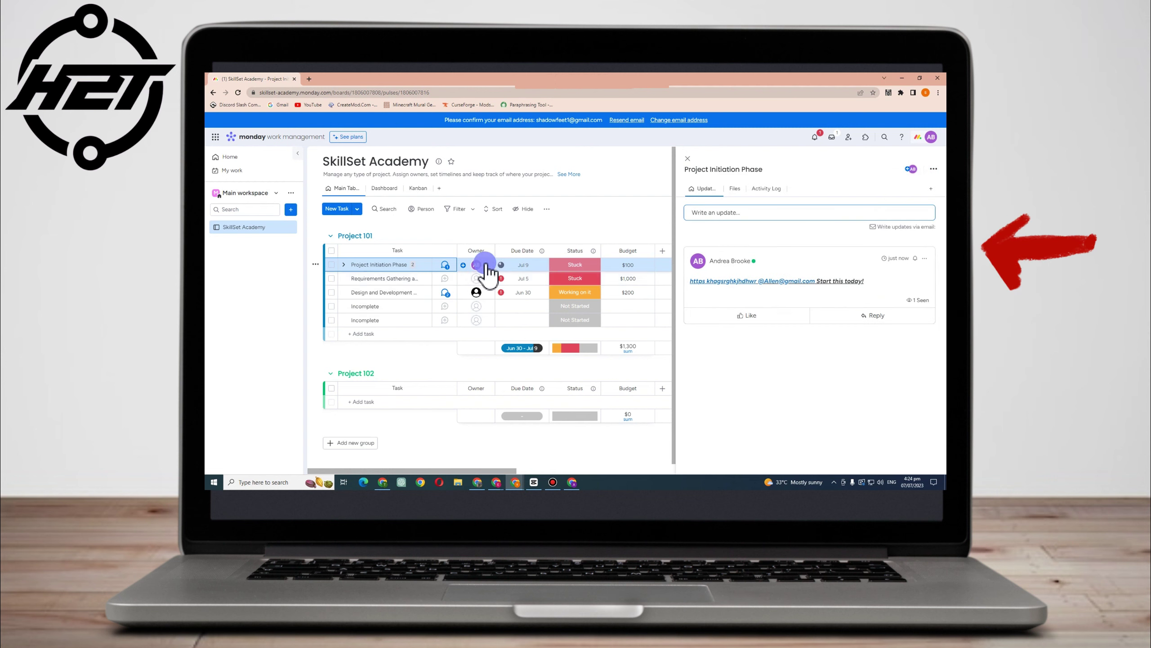
Open and close the Requirements Gathering and Analysis Phase details twice.
click(444, 278)
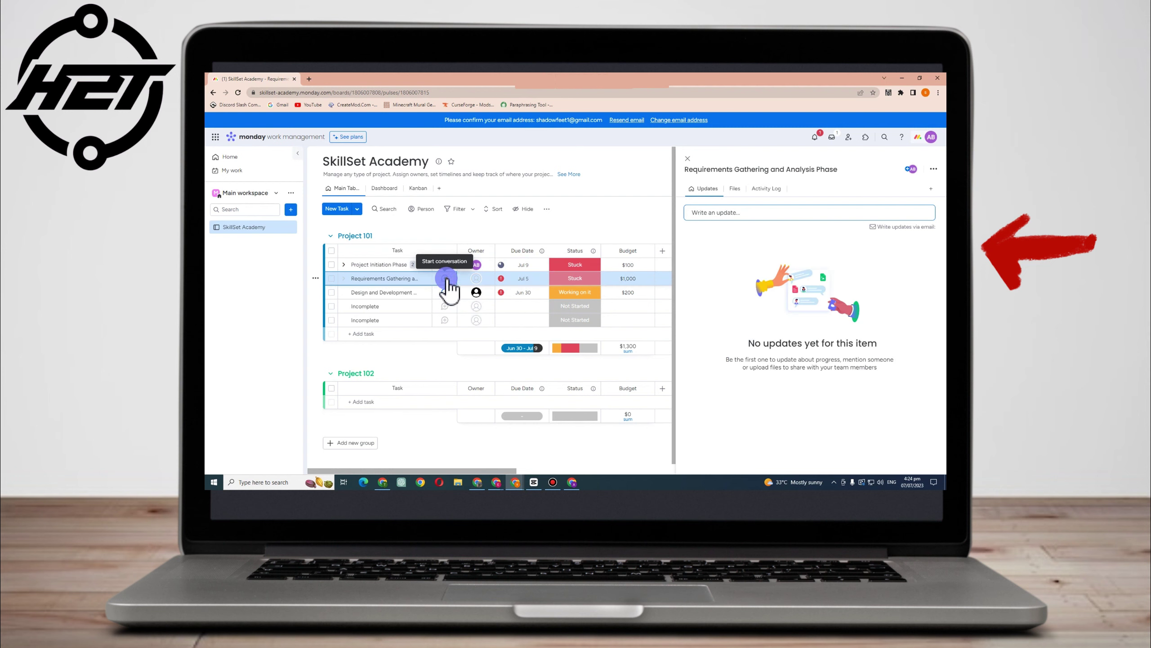
key(Escape)
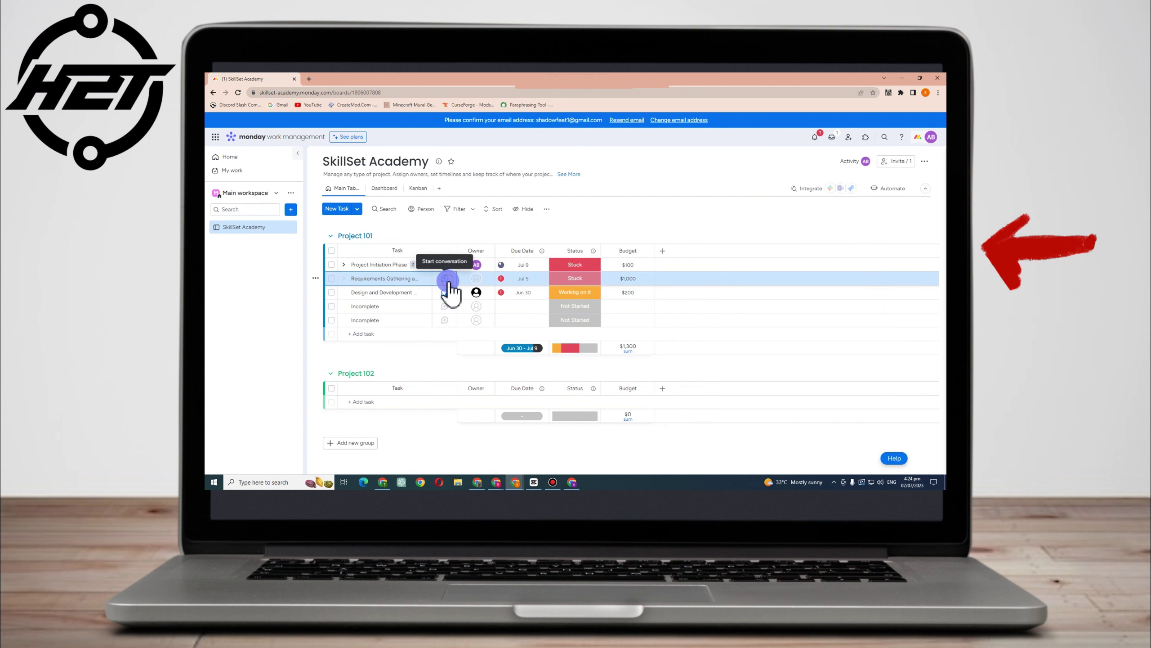
click(447, 280)
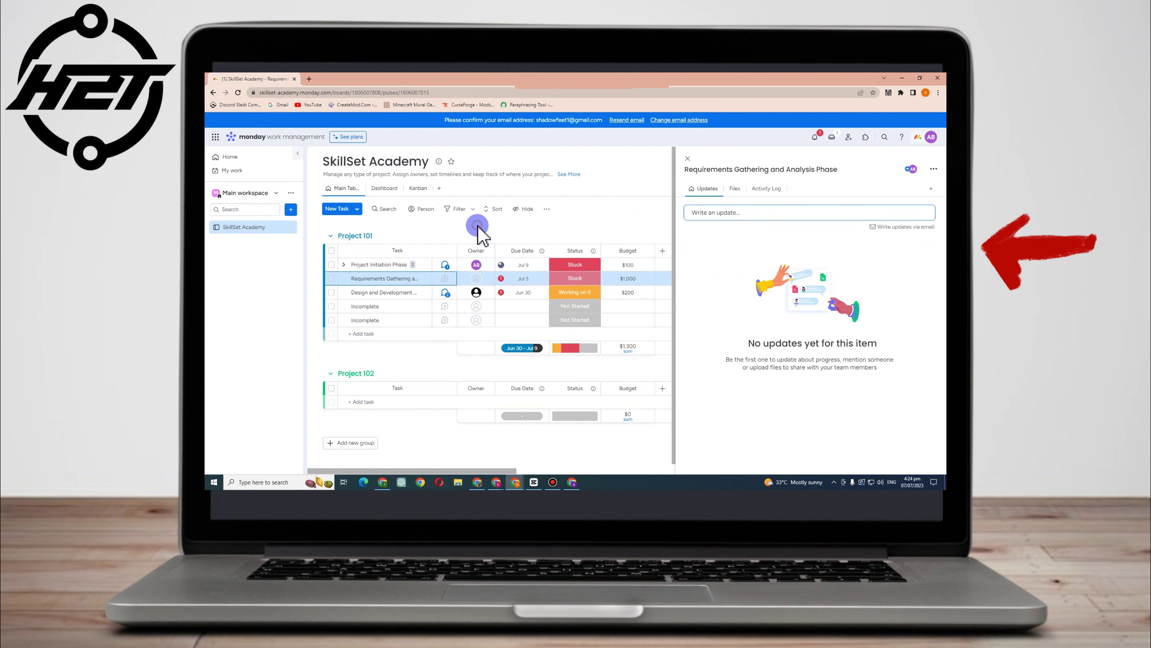
key(Escape)
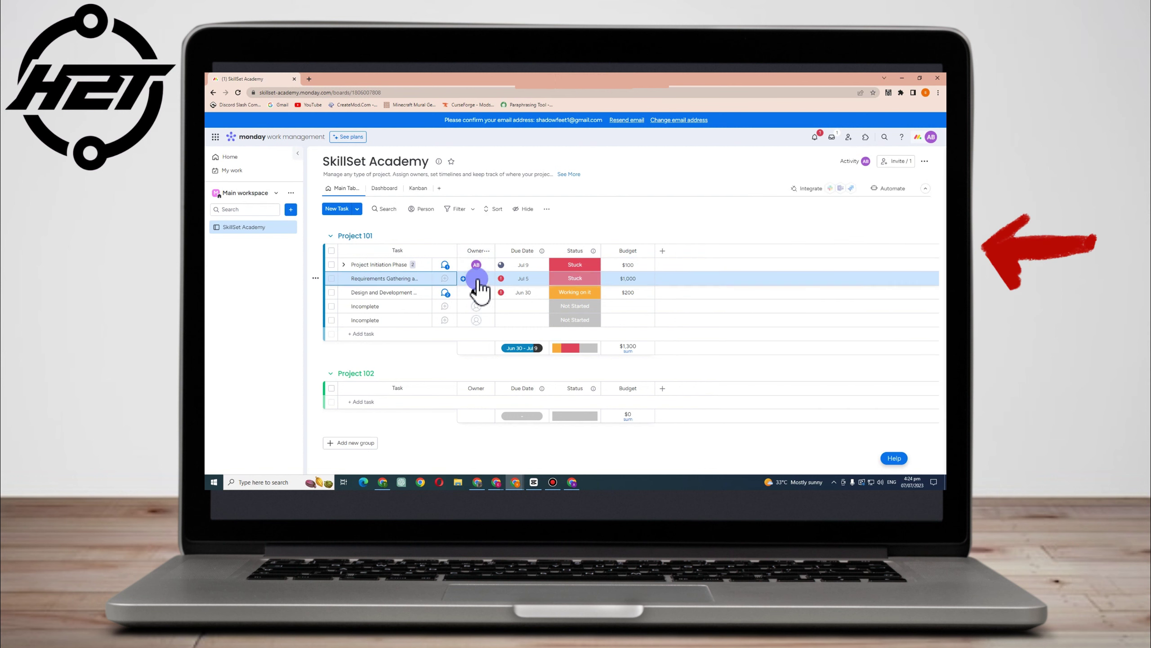
Give Requirements Gathering a teammate owner, a Jul 9 due date and Working on it status.
click(477, 280)
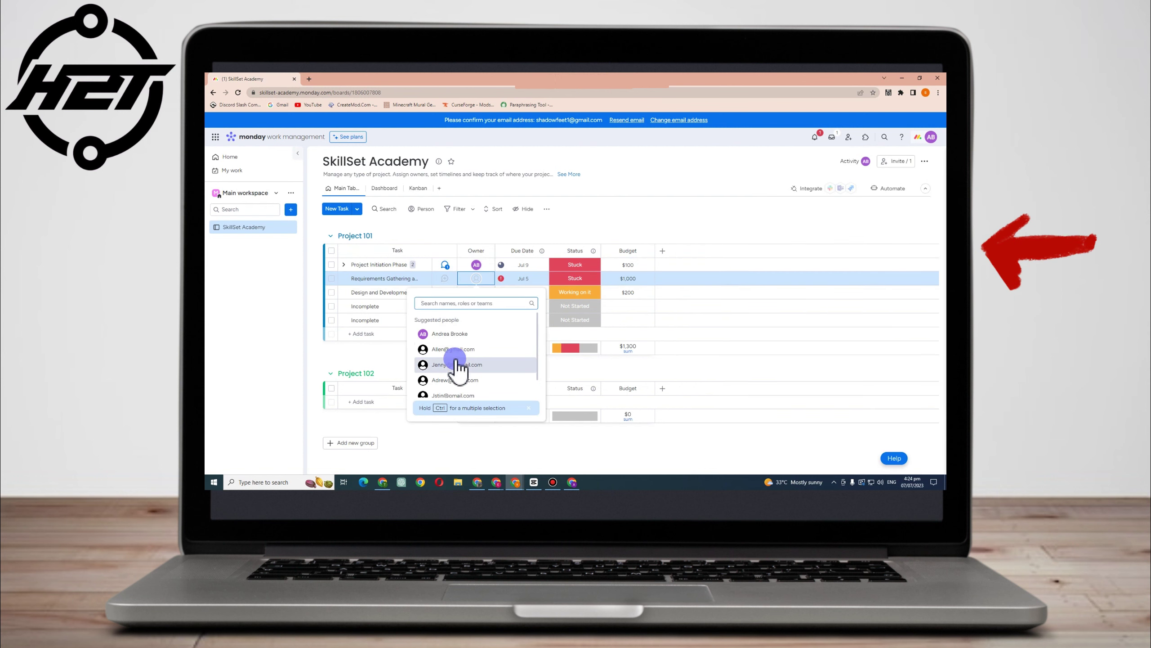
click(457, 364)
click(521, 282)
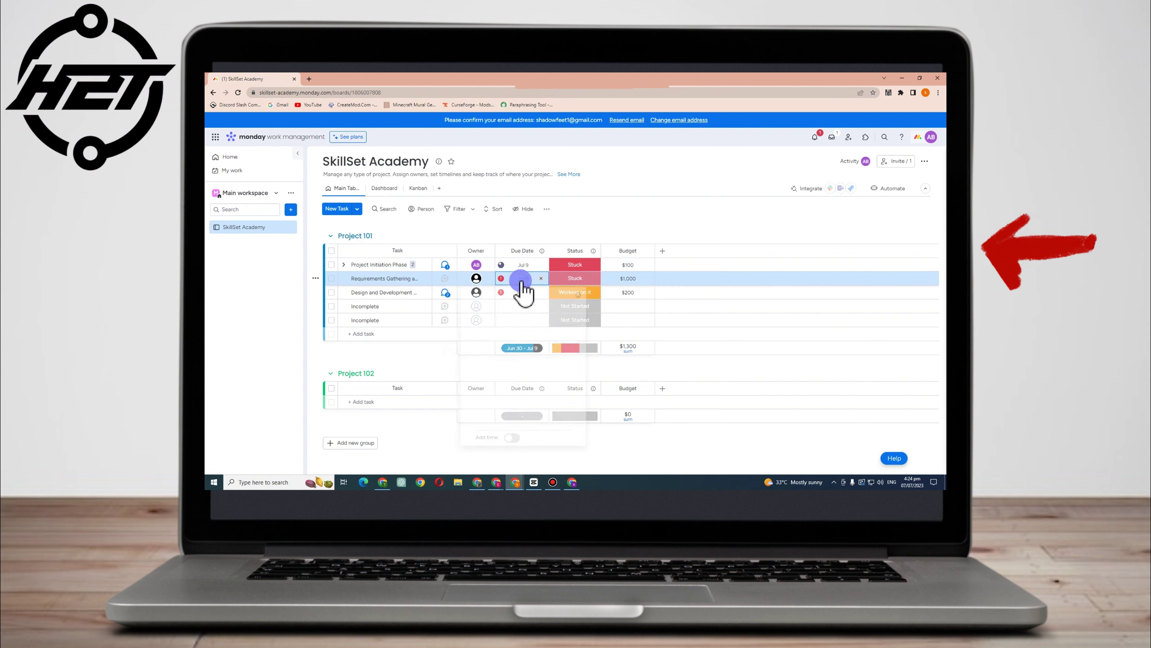
click(570, 372)
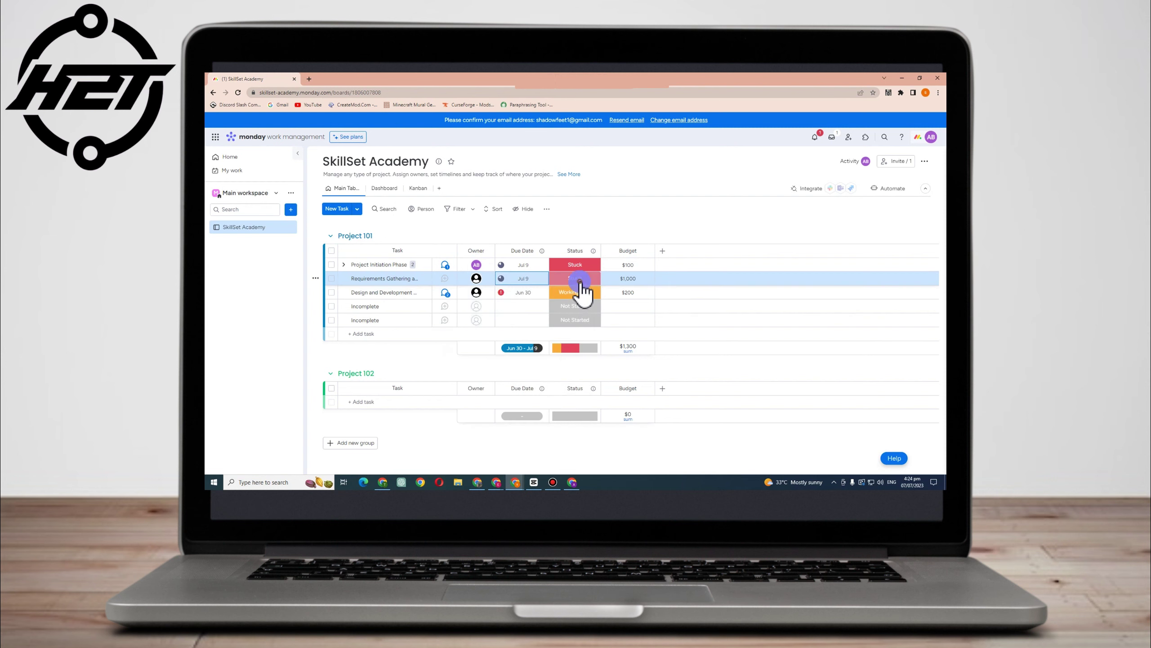
click(580, 283)
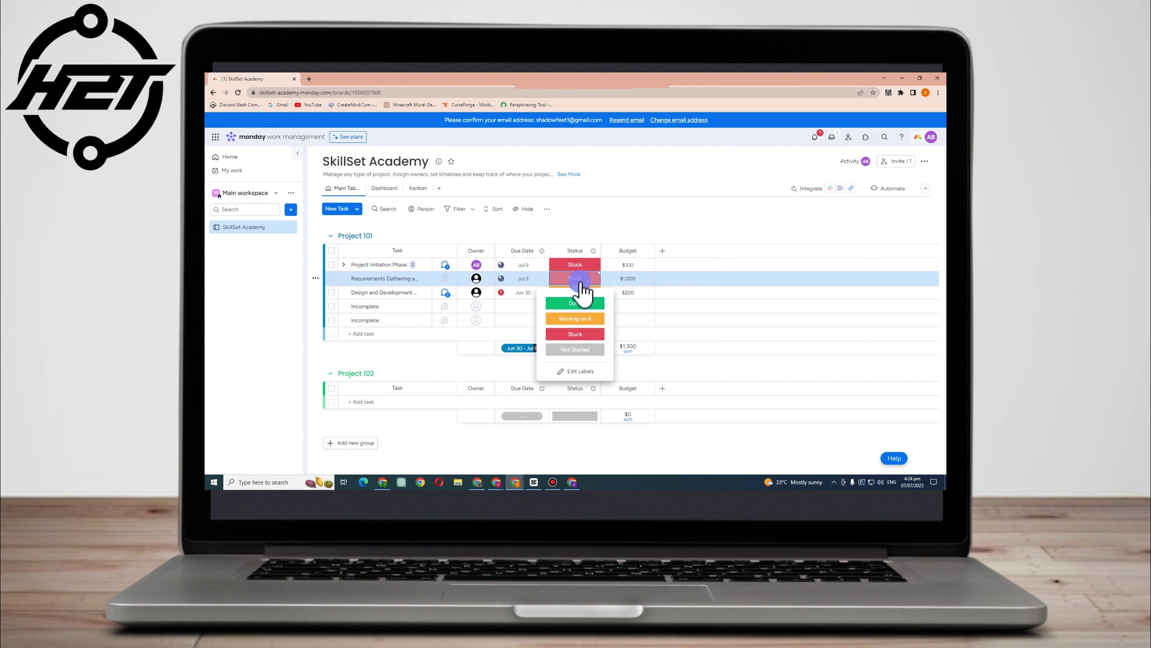
click(575, 318)
Enter a $200 budget for Requirements Gathering.
click(631, 278)
text(1000)
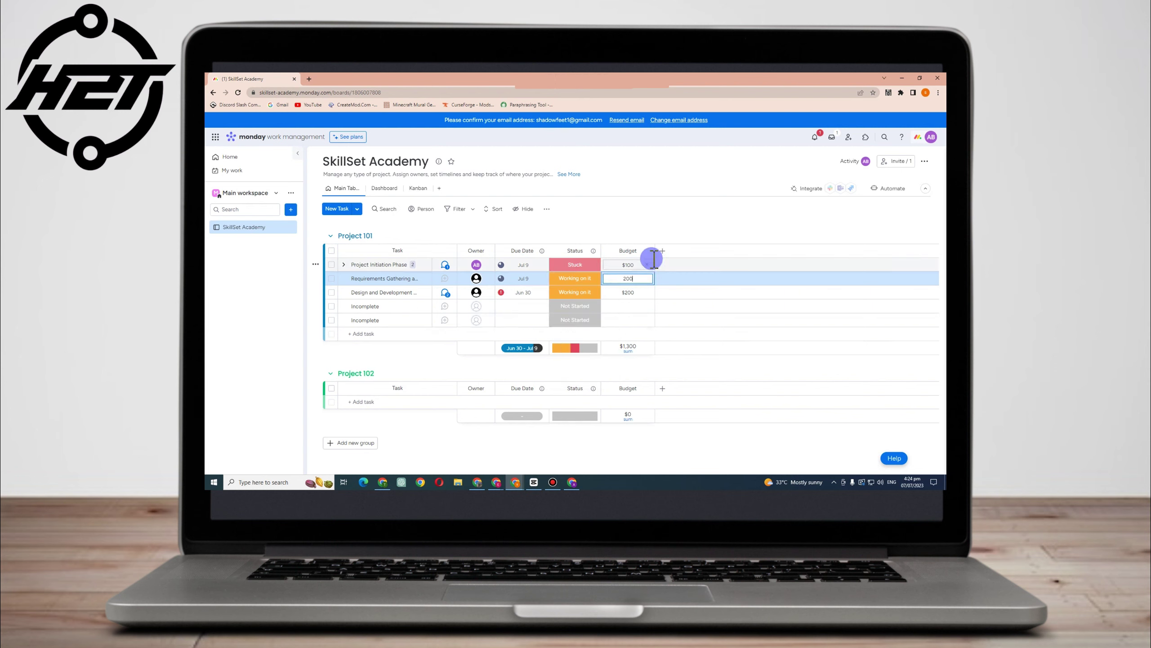
click(619, 231)
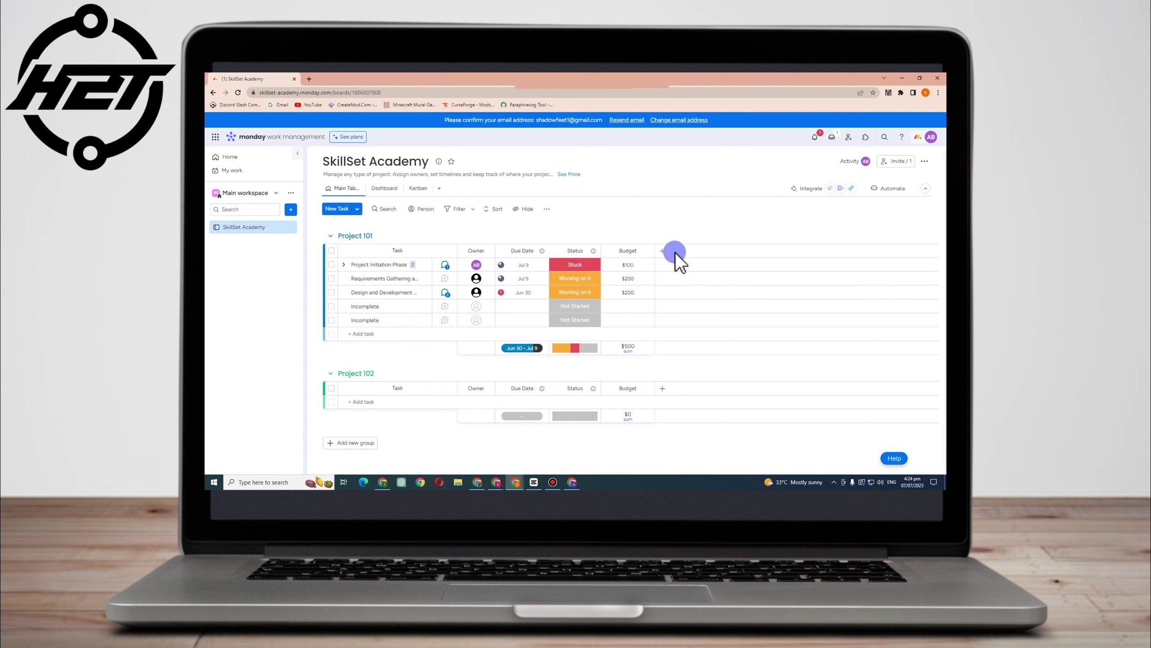
Add a Country column and set Project Initiation Phase to Uruguay.
click(663, 251)
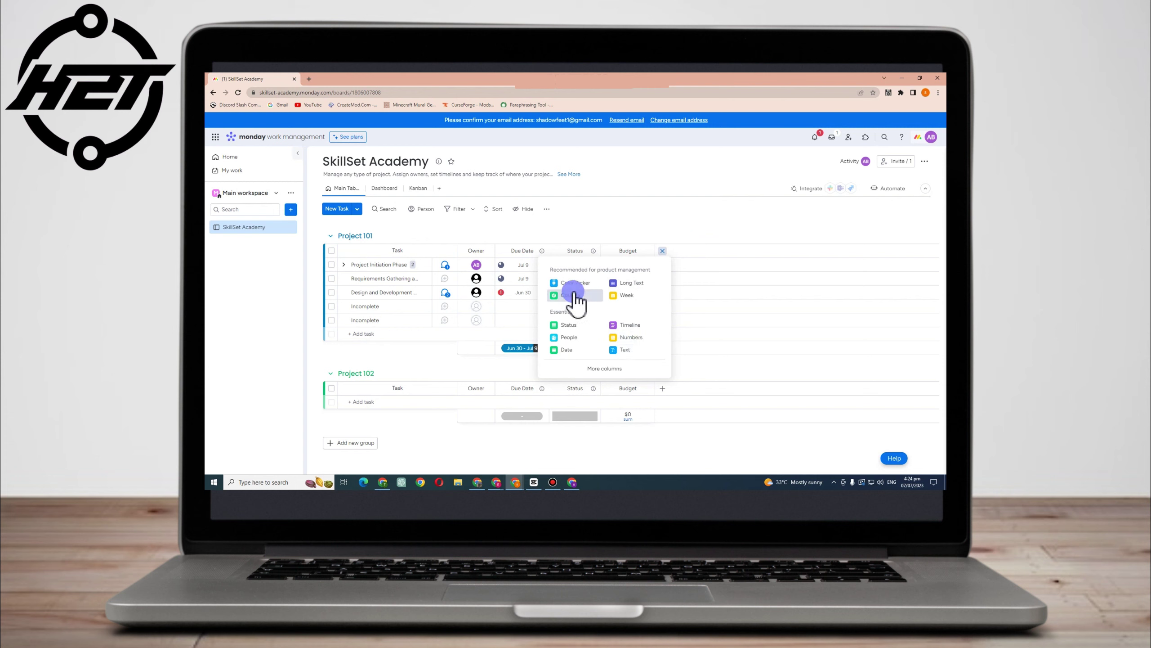
click(684, 265)
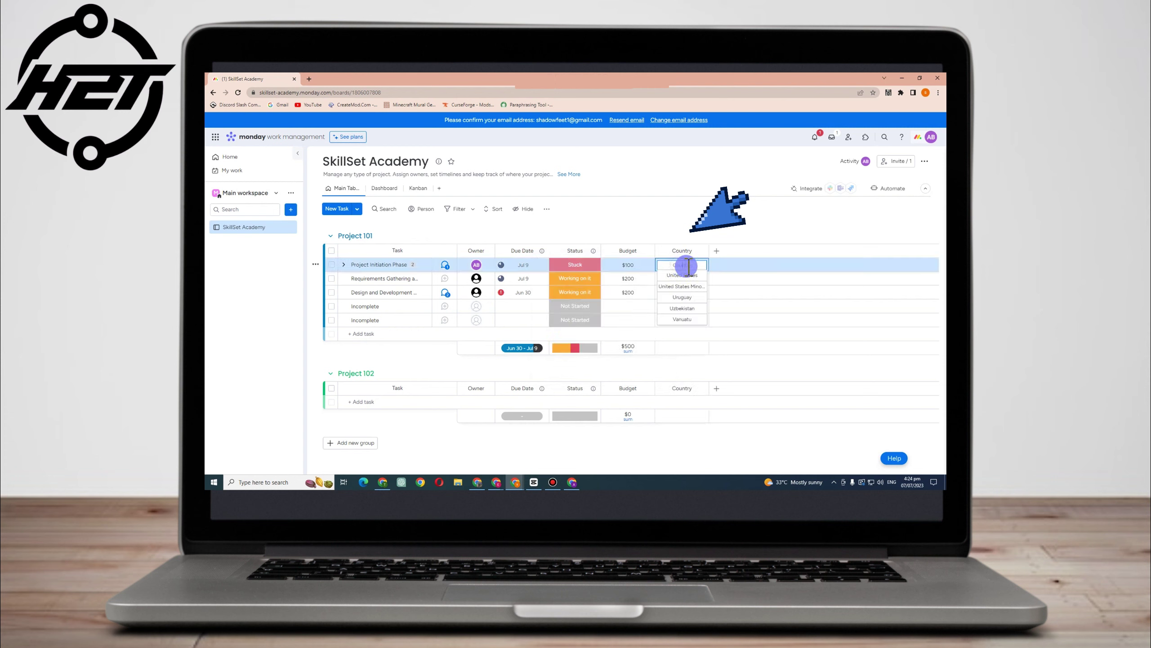
click(682, 297)
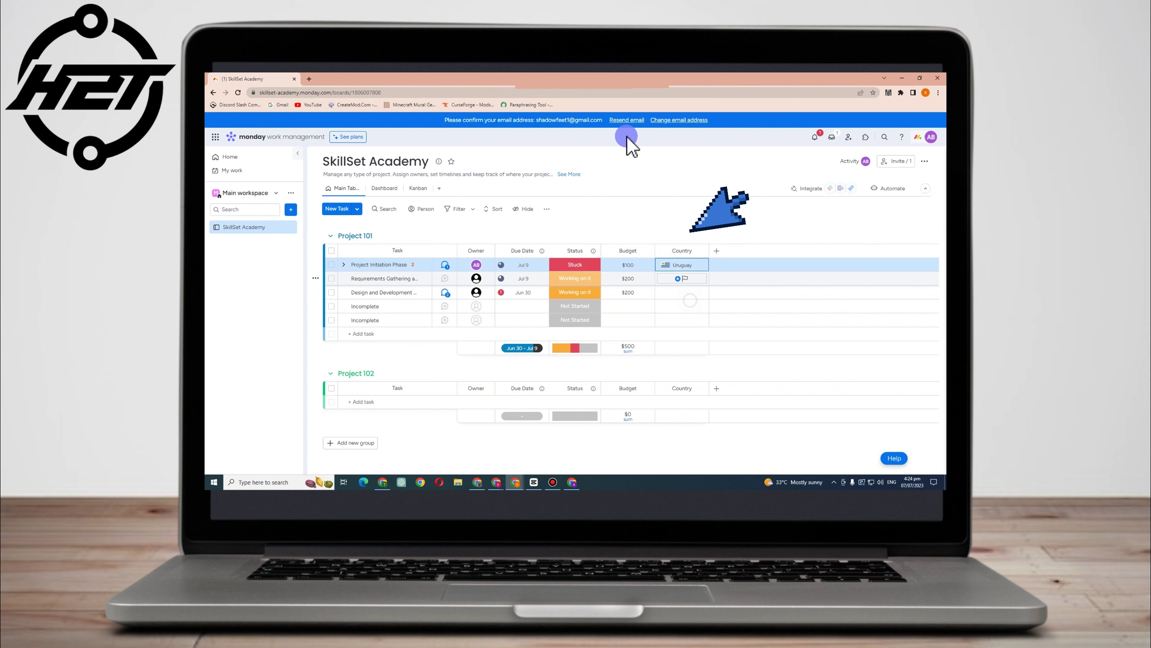
Add a Priority column from the full catalogue and set Project Initiation Phase to High.
click(716, 250)
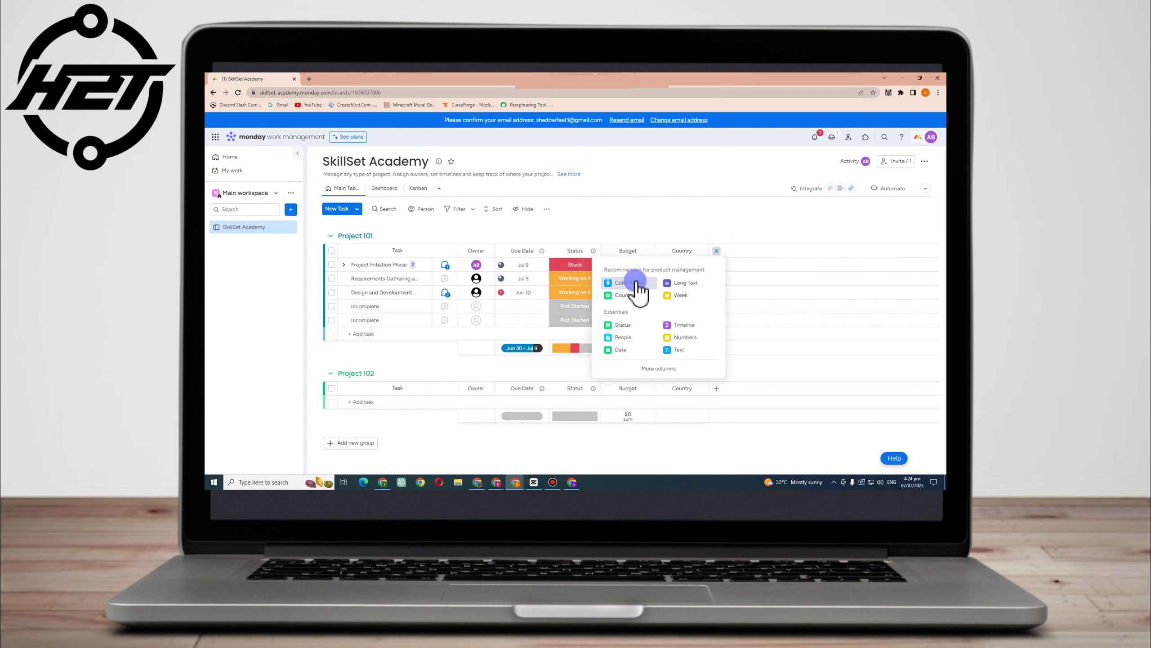
click(662, 368)
scroll(725, 331, down, 3)
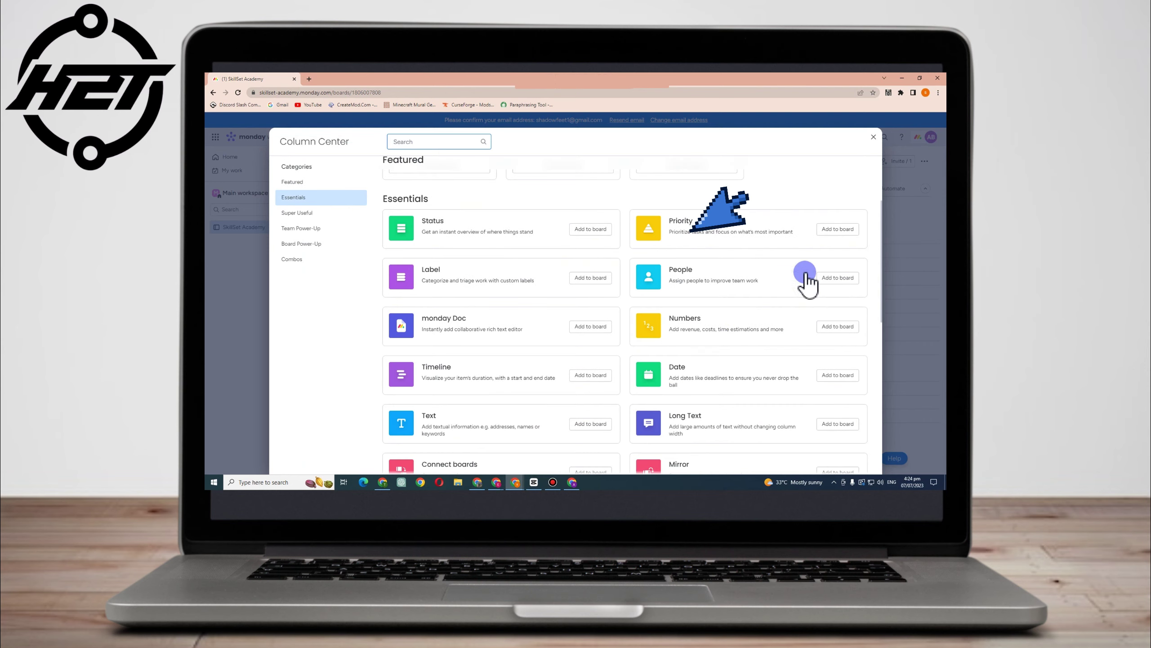
click(838, 229)
click(737, 265)
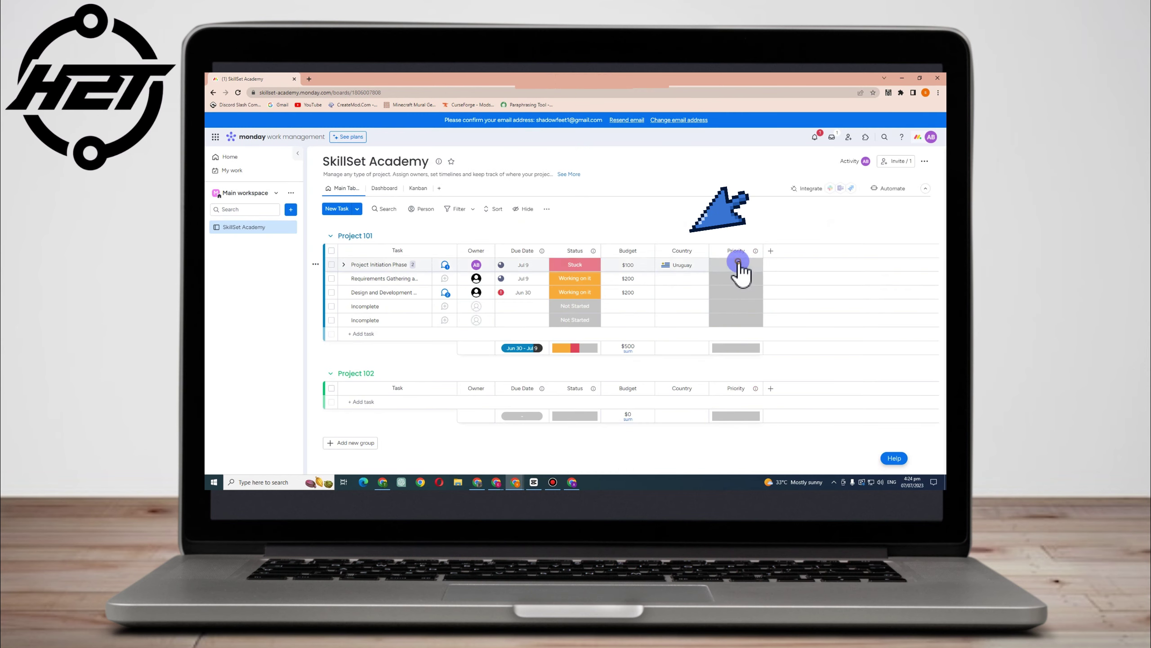
click(737, 306)
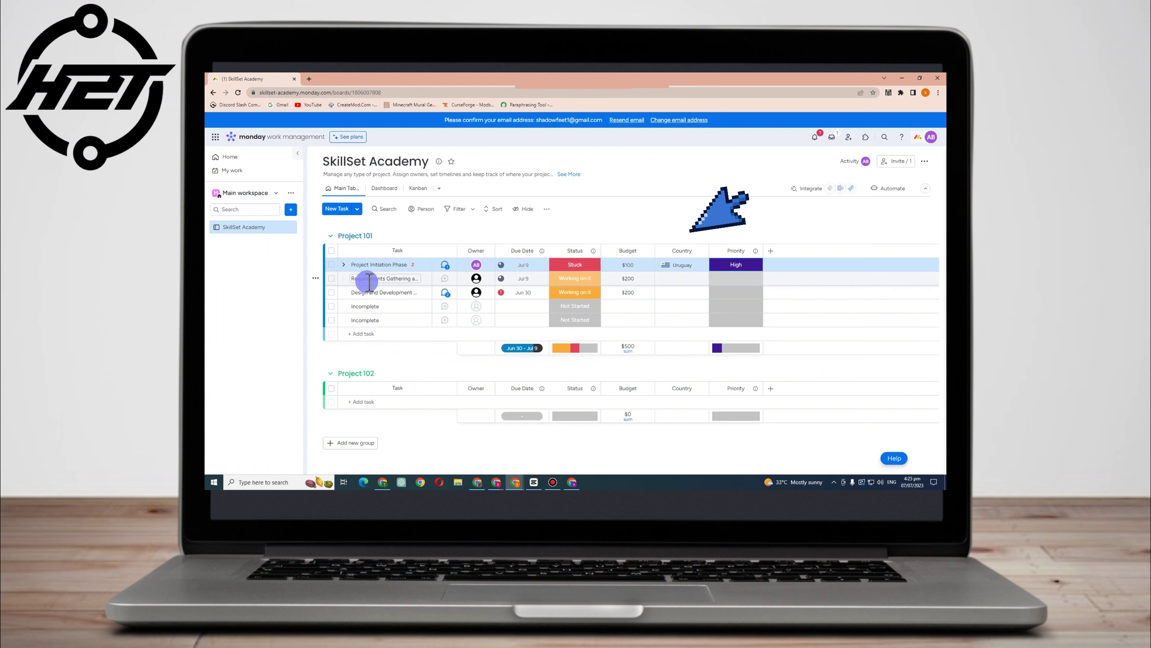
Write 'Well done!' on Design and Development Phase and insert the DONE GIF.
click(446, 293)
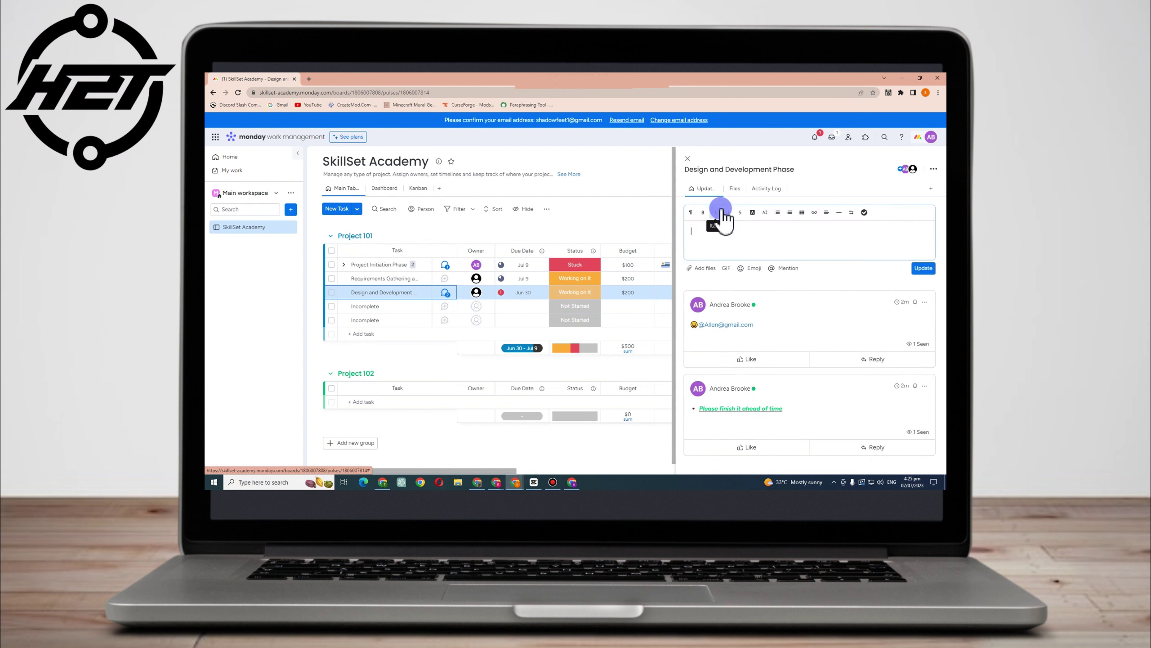
text(Well done!)
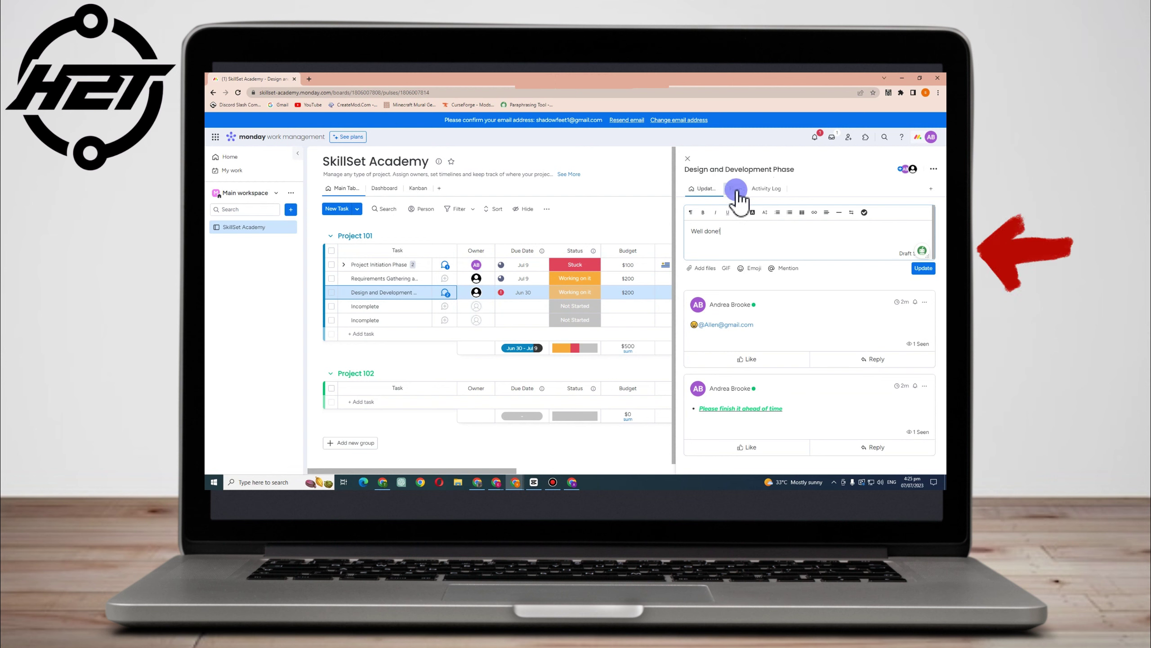
drag(690, 229, 740, 220)
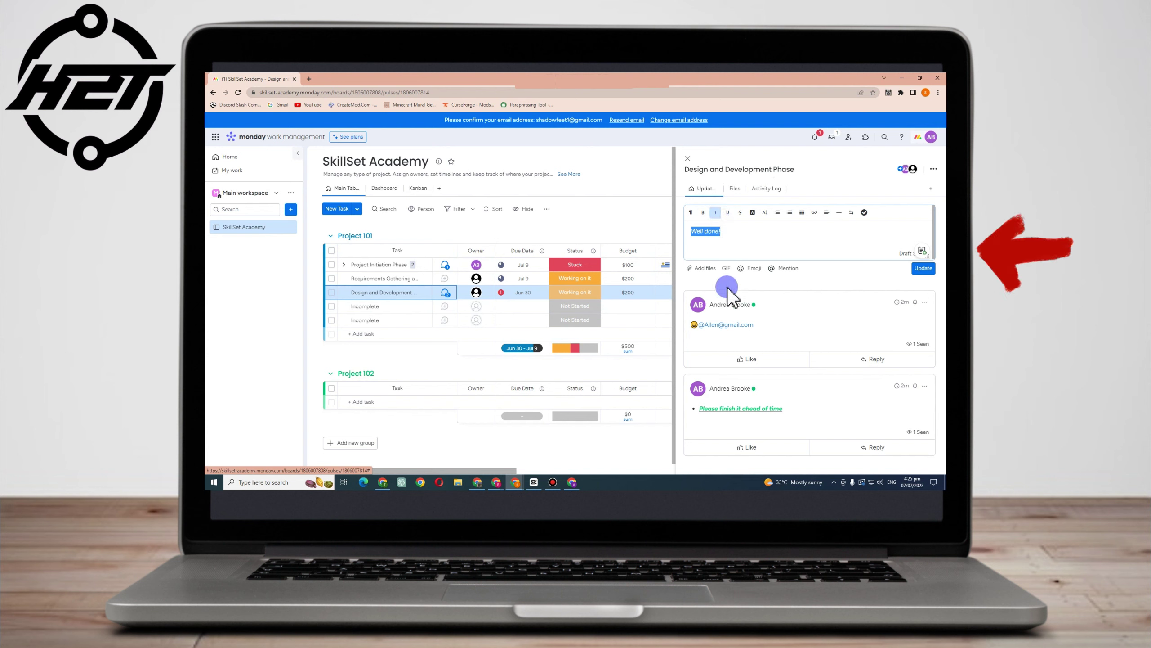
click(724, 268)
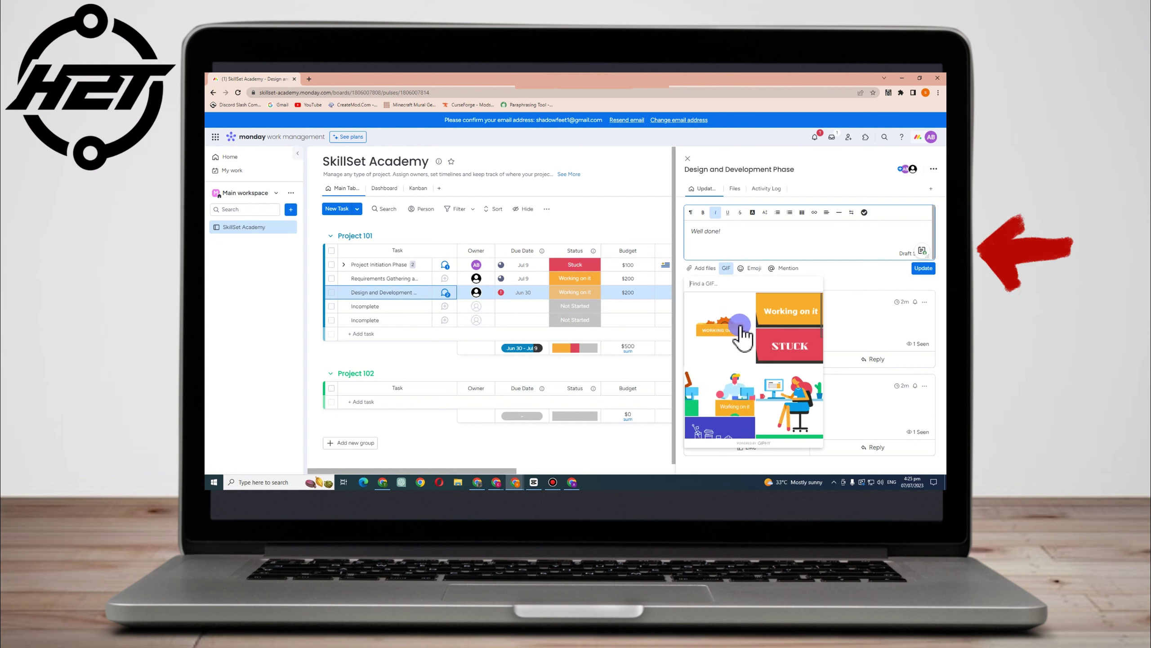
click(790, 311)
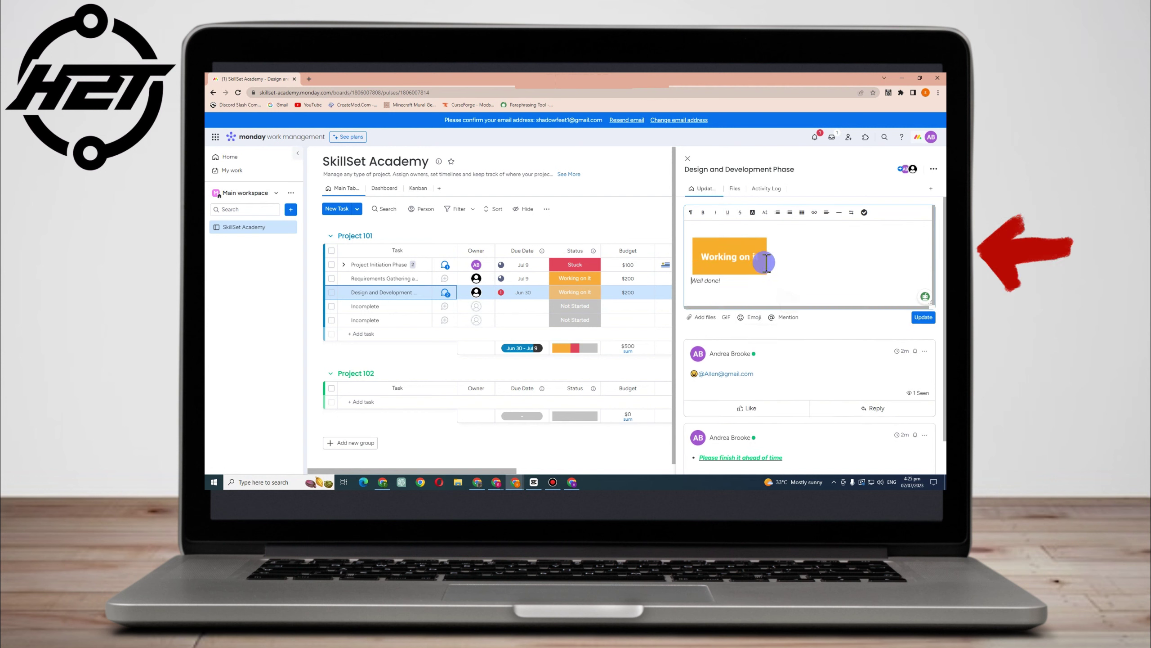
click(751, 314)
click(760, 374)
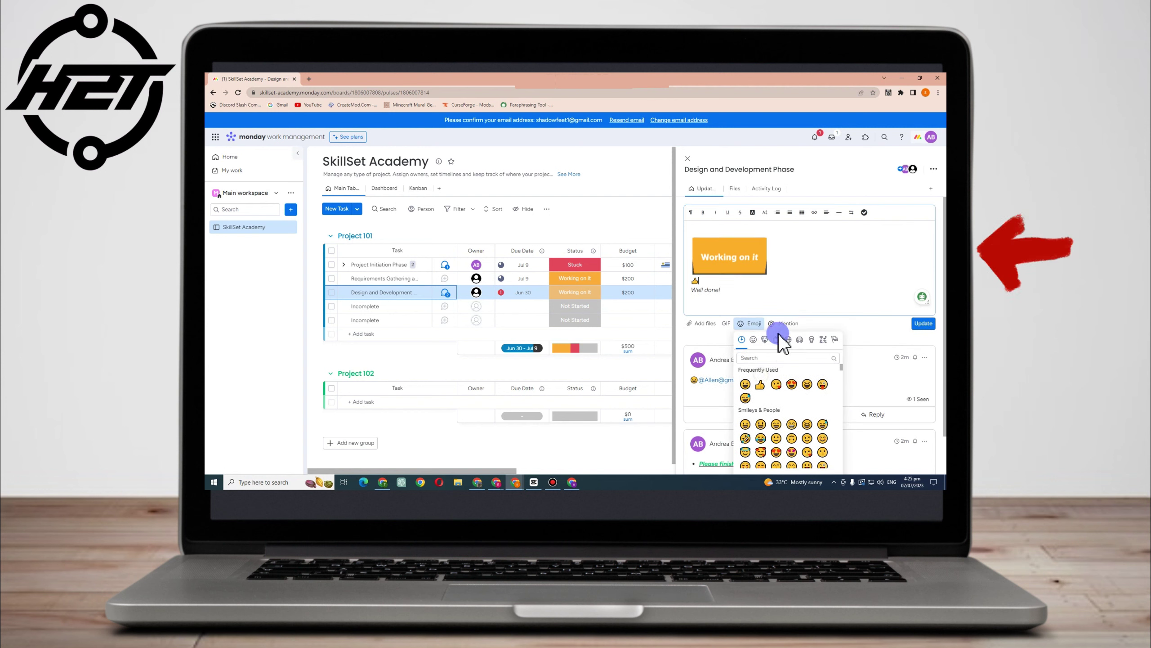
click(787, 324)
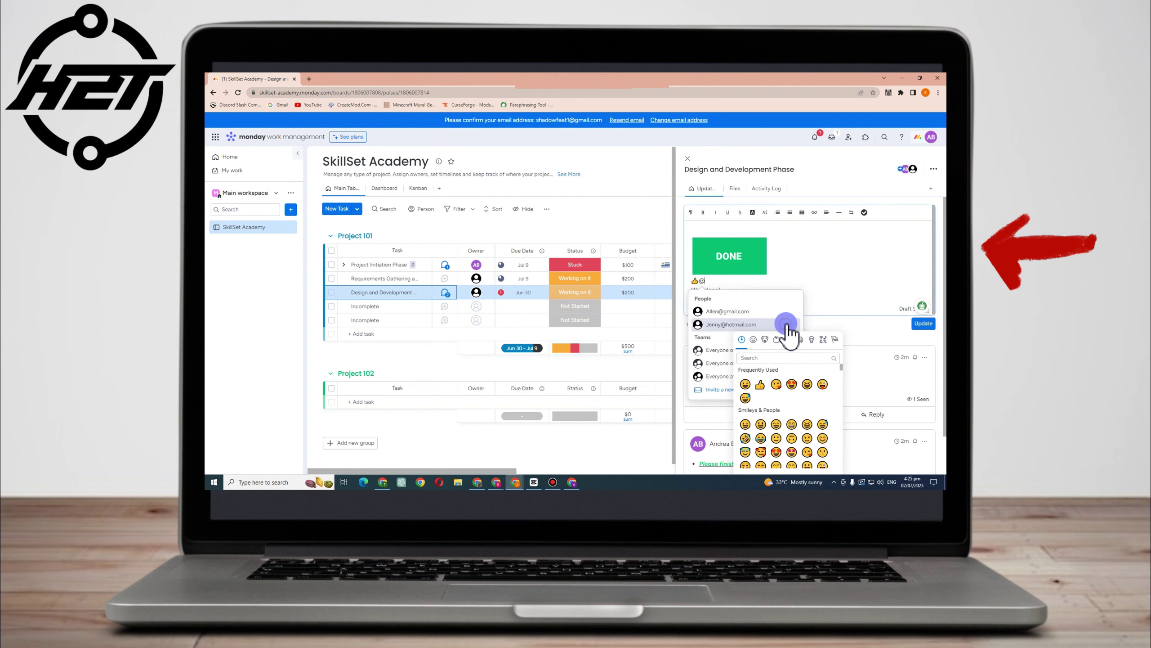
click(719, 354)
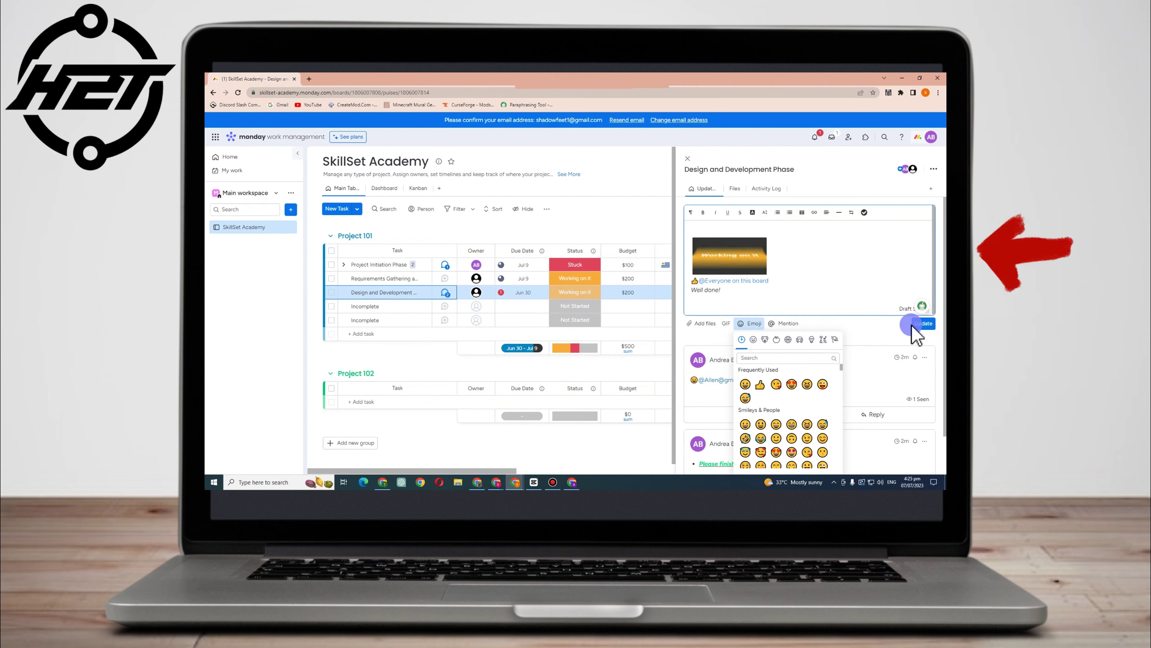
click(782, 170)
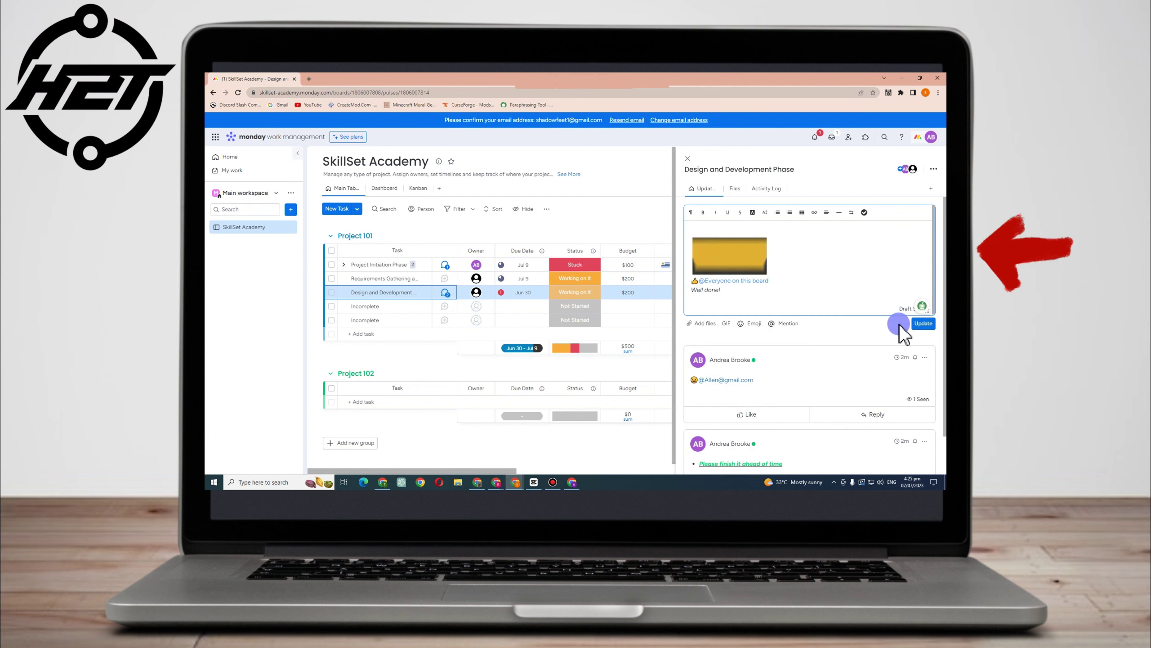
click(916, 323)
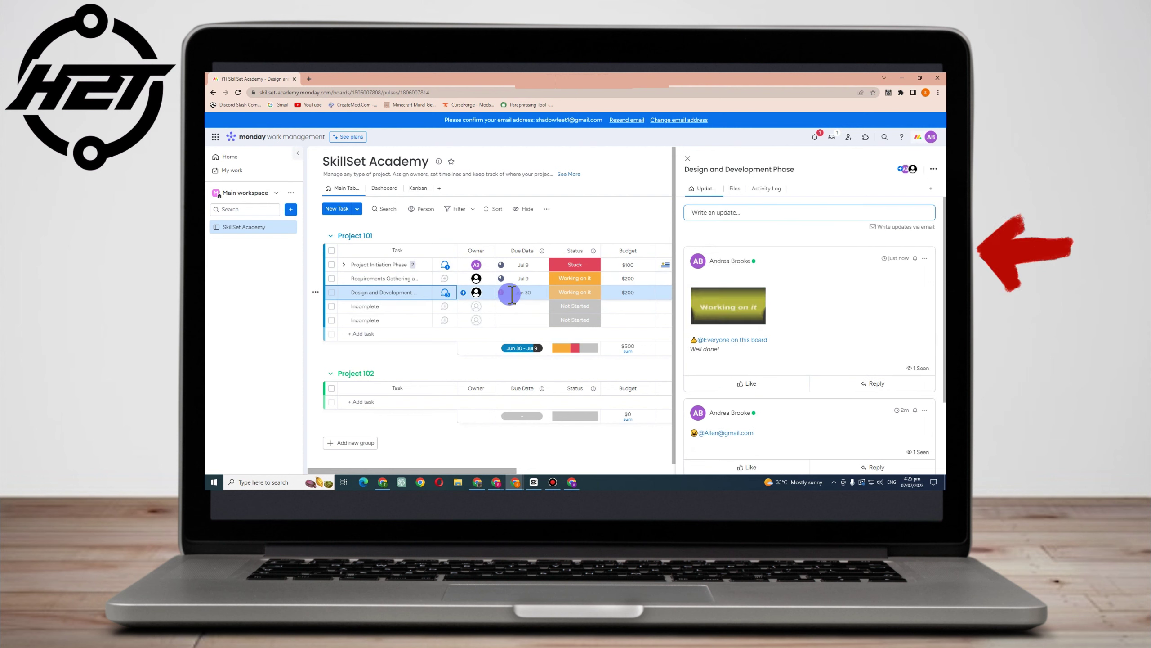
Mark Design and Development Phase as Done.
click(570, 293)
click(586, 315)
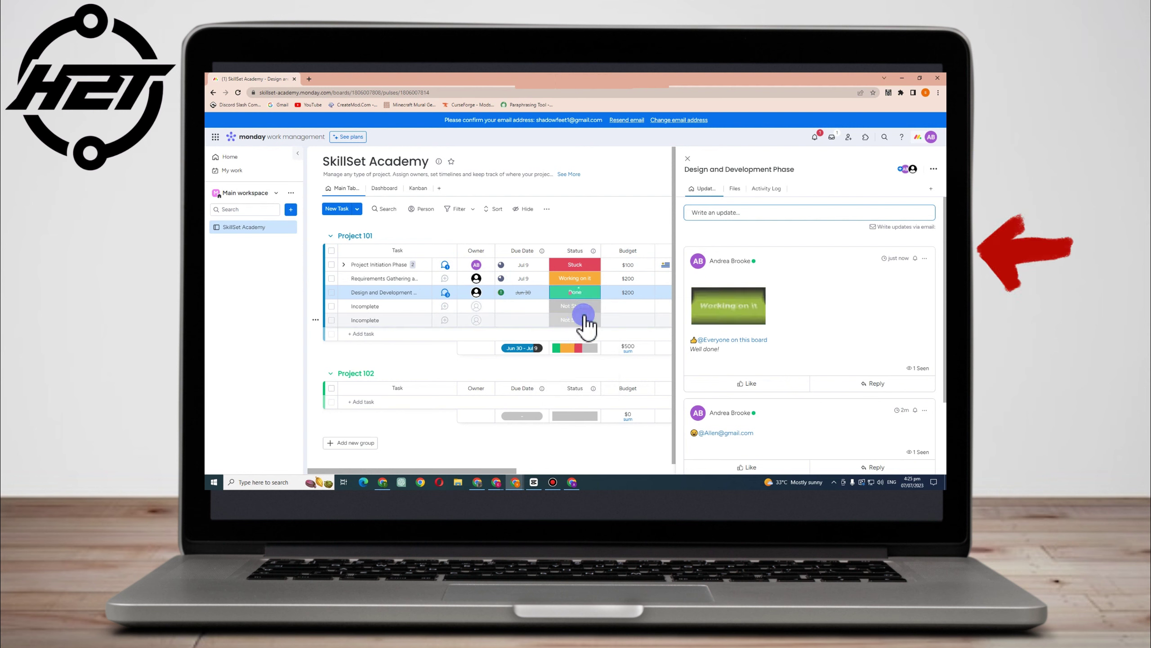
click(559, 292)
Recolour the Done status label indigo and apply the label changes.
click(568, 391)
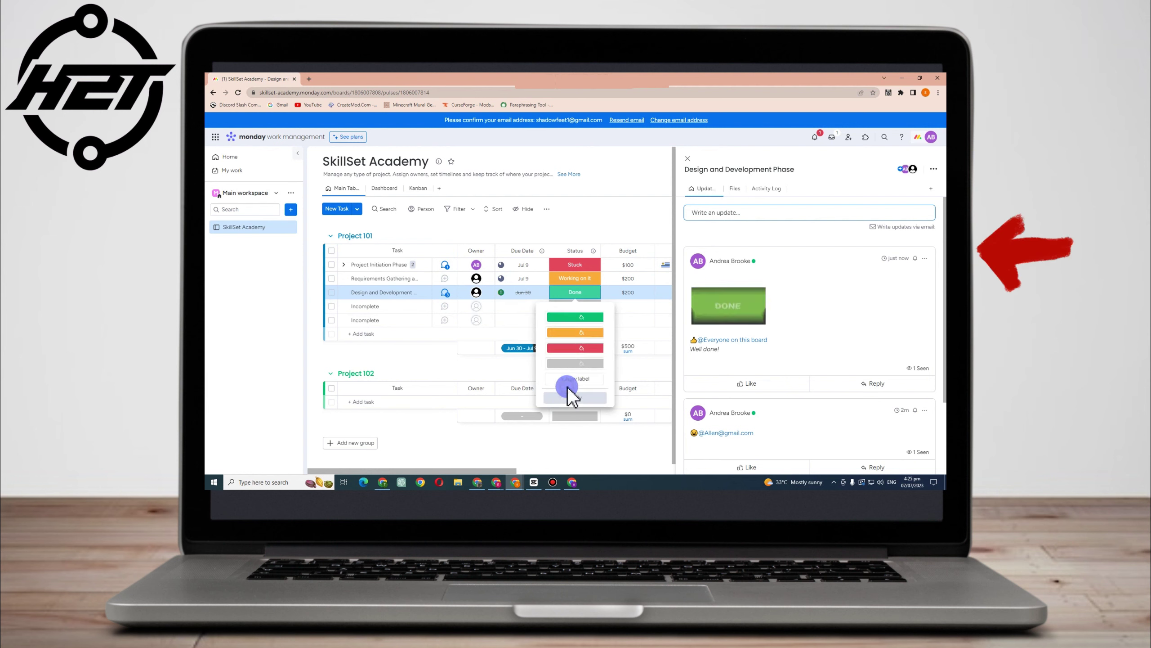
click(554, 319)
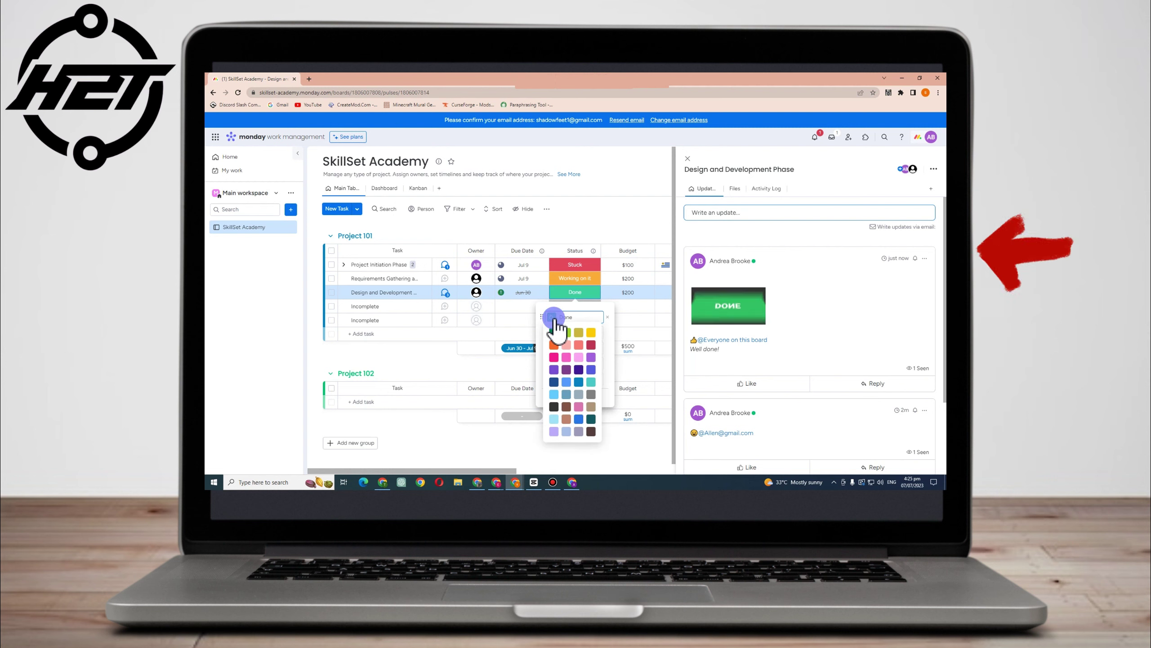
click(587, 353)
click(572, 333)
click(552, 317)
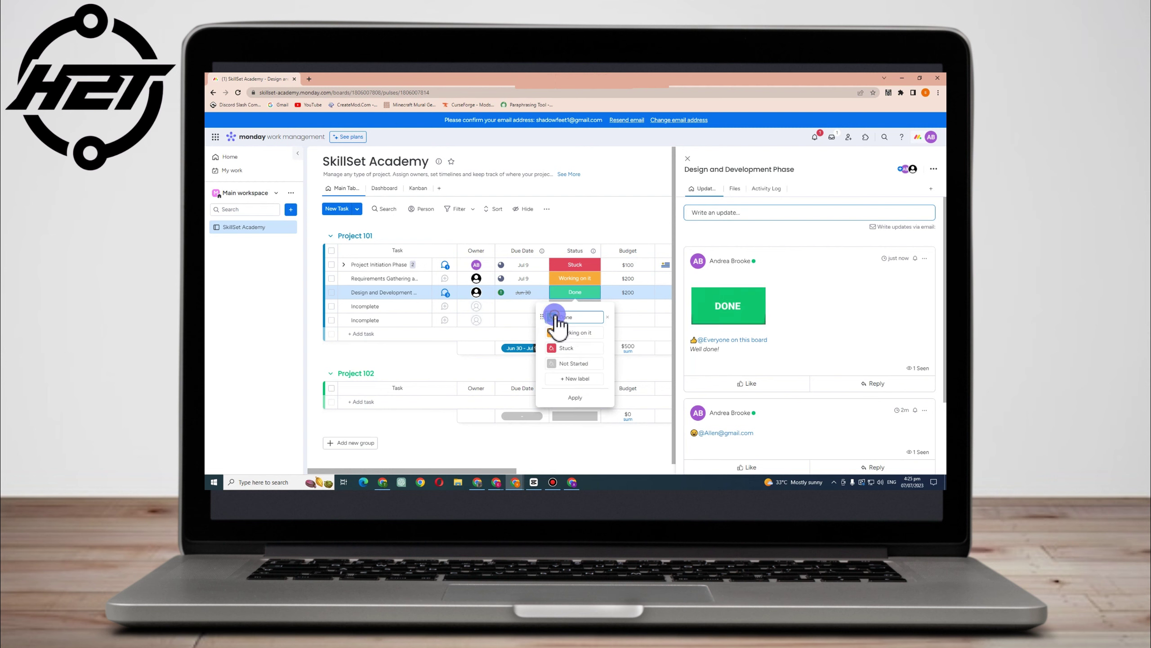
click(592, 369)
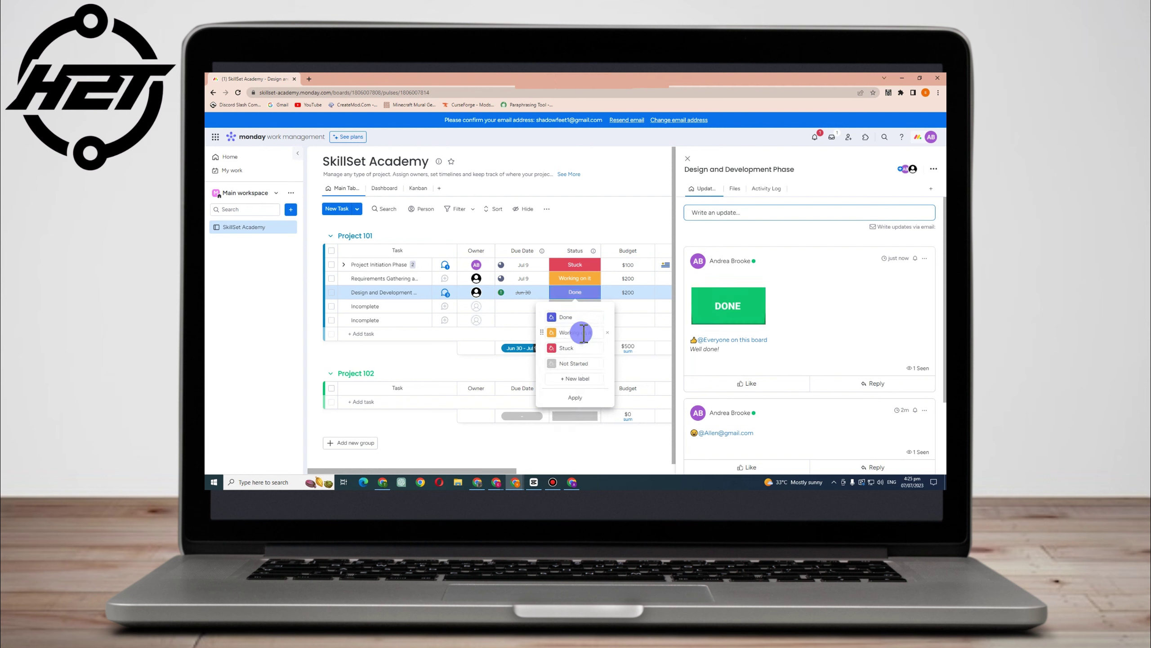
click(585, 407)
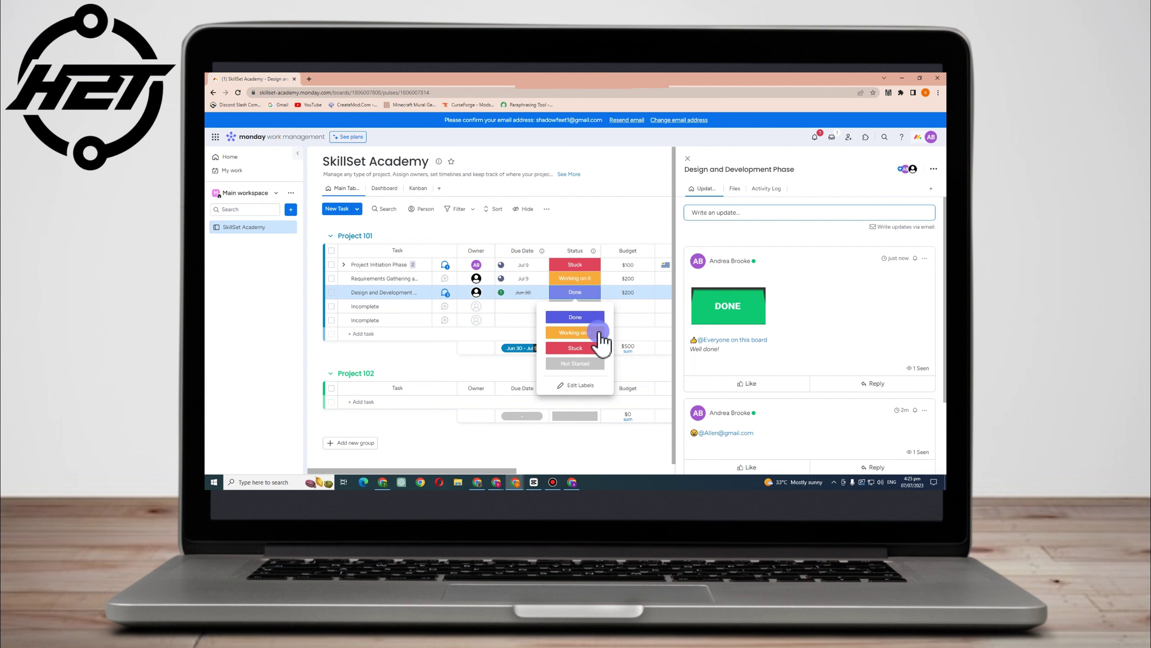
click(516, 307)
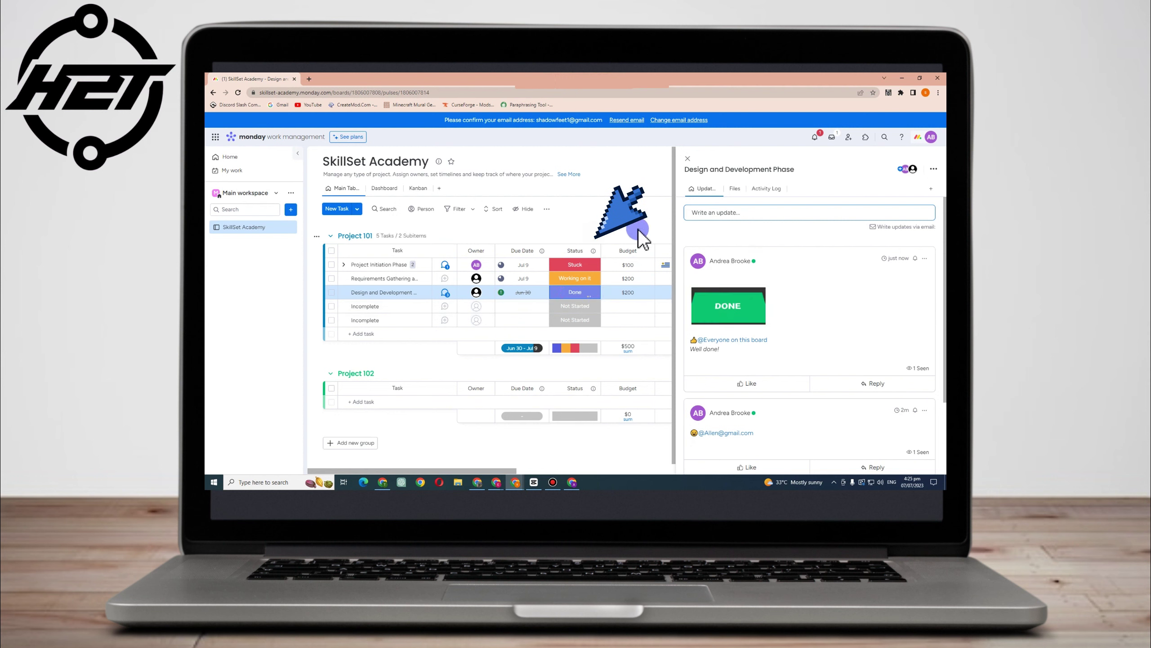
click(688, 159)
click(738, 299)
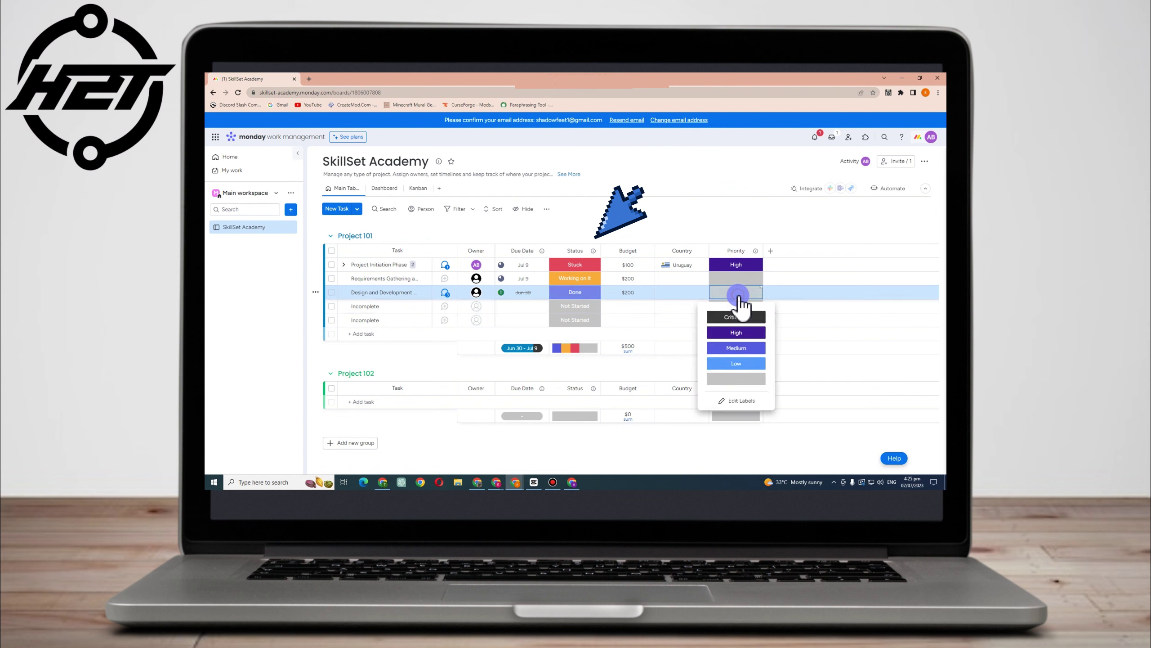
click(743, 320)
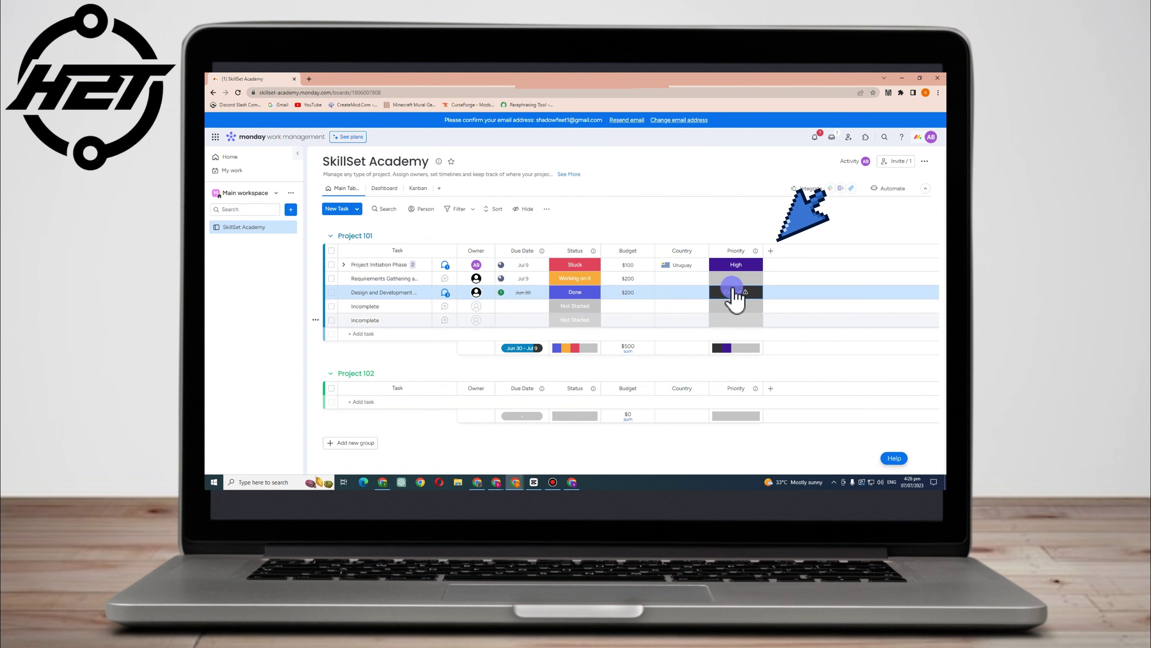
click(740, 294)
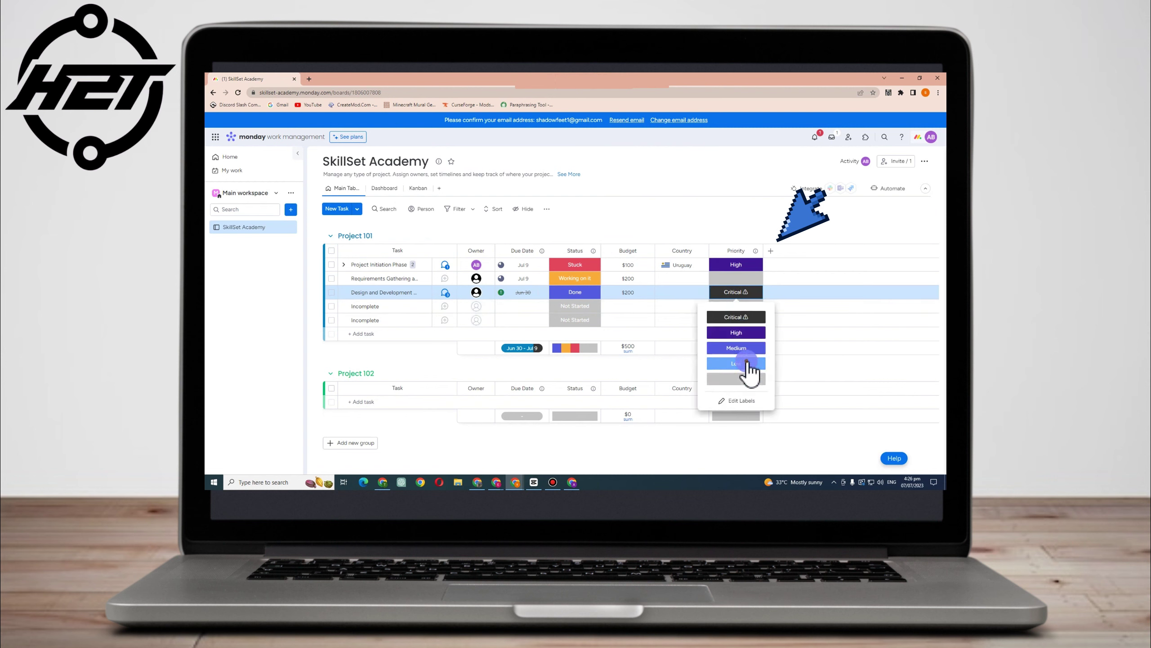
click(737, 363)
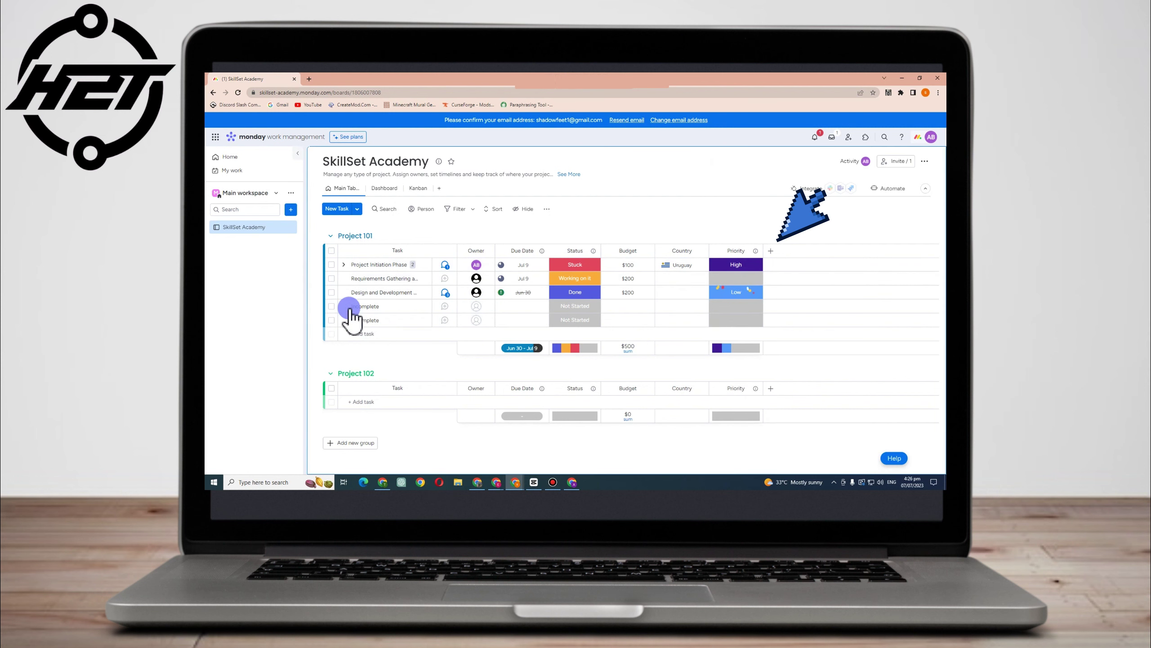
click(371, 307)
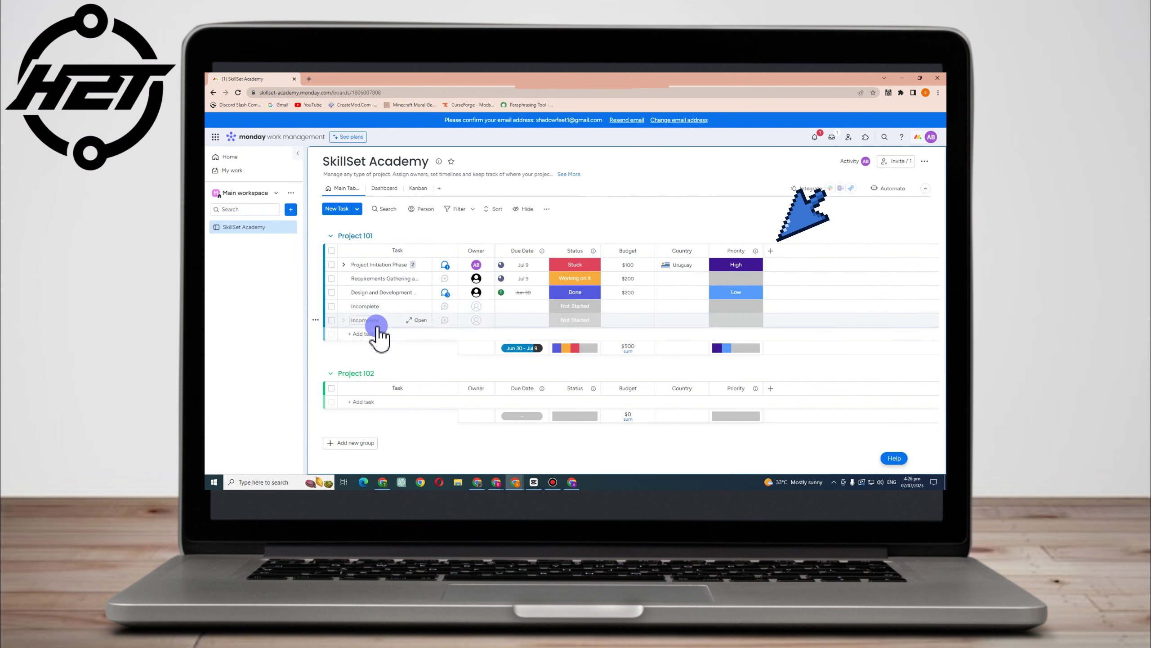
click(384, 403)
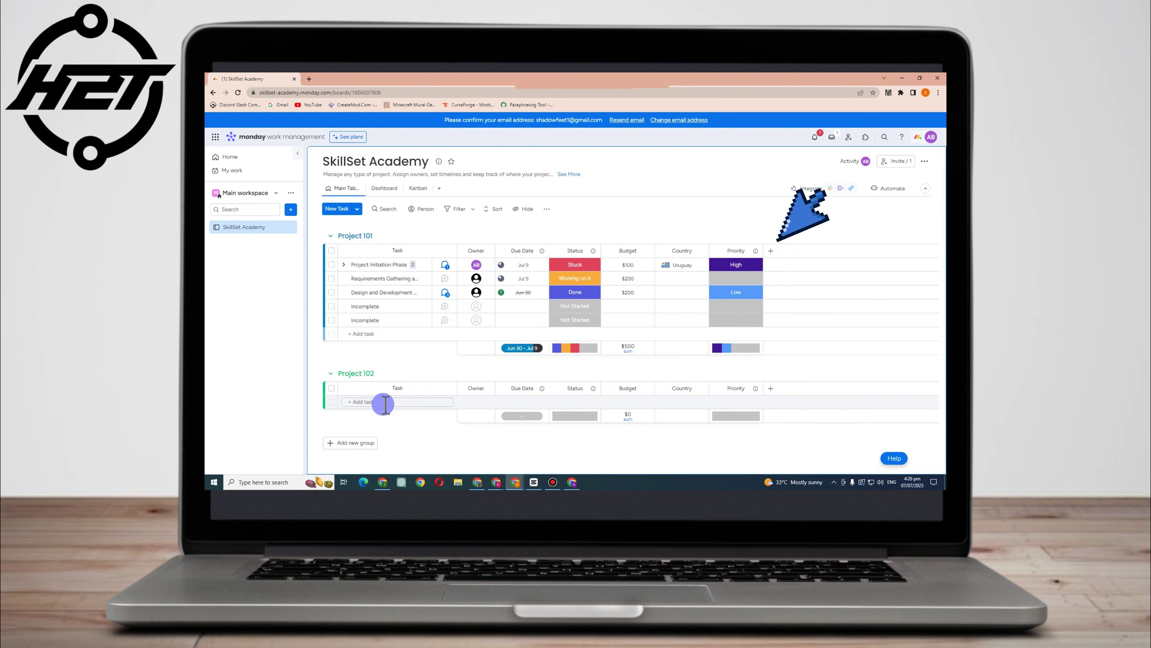
click(502, 350)
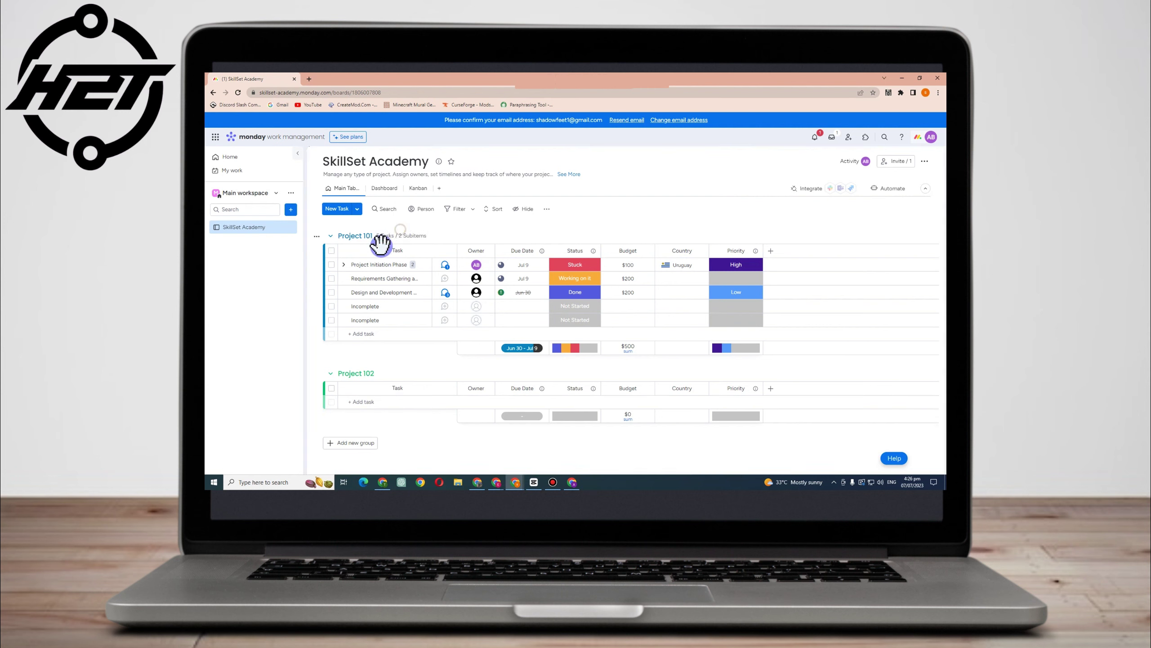
click(365, 271)
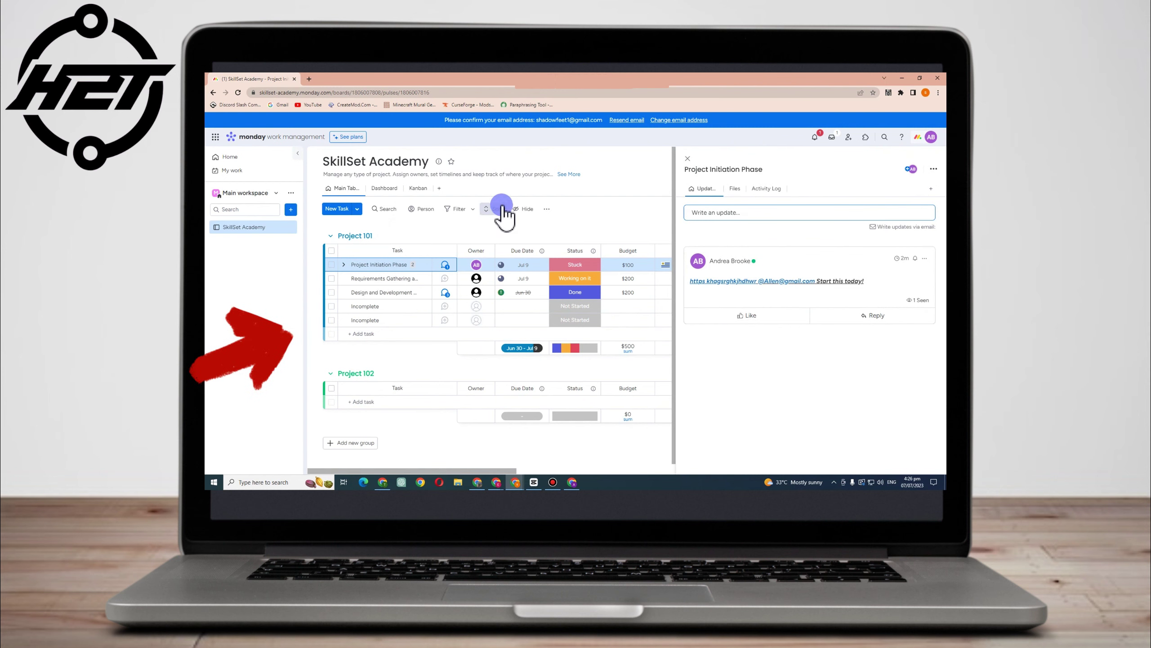
click(332, 264)
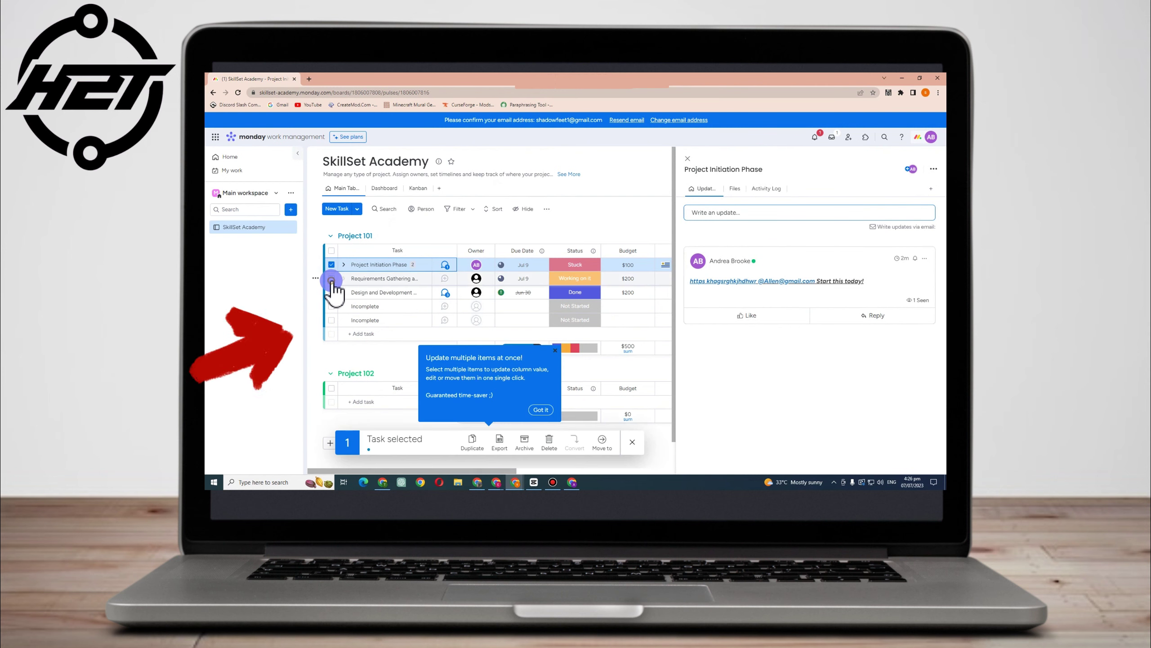
click(332, 278)
click(333, 292)
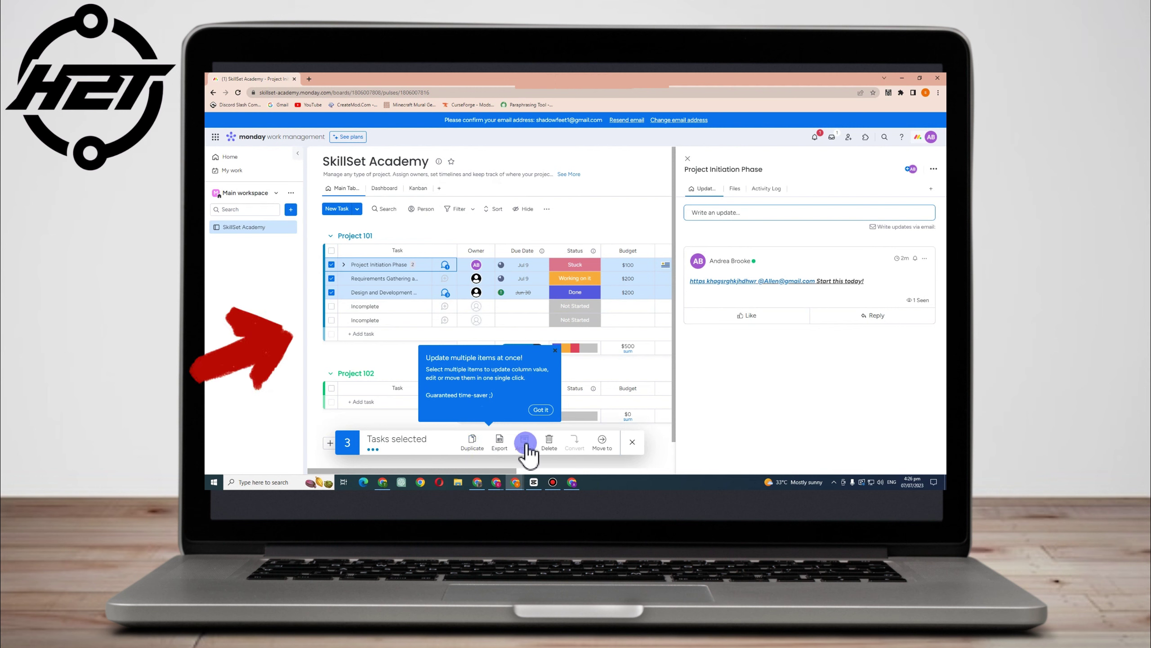
click(637, 443)
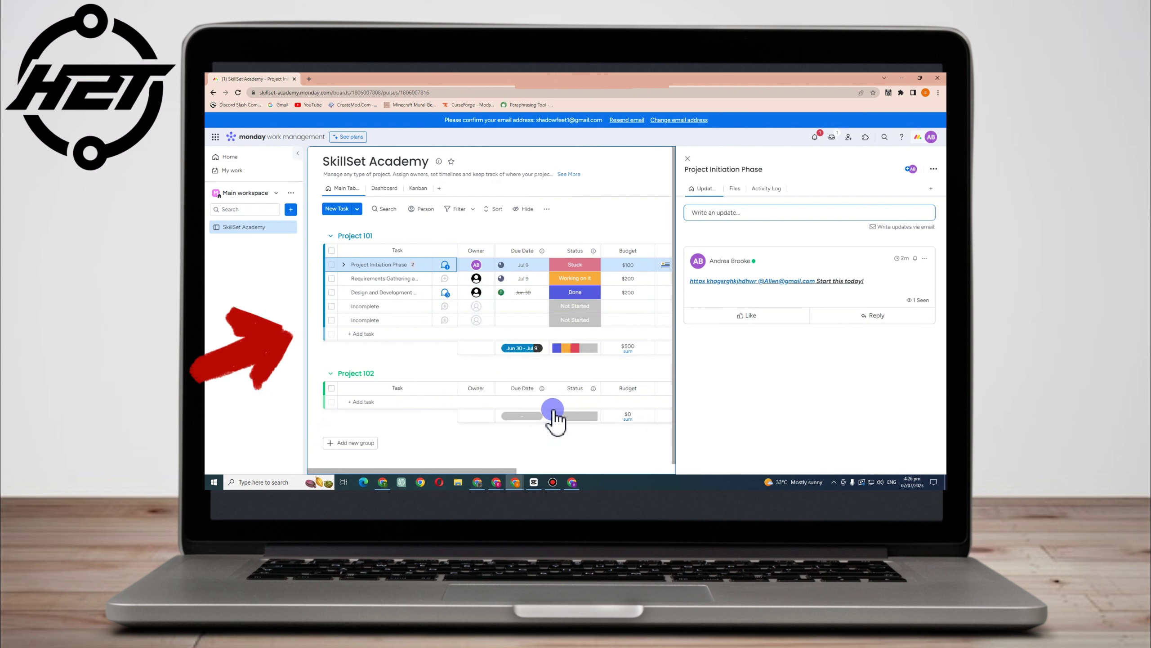
click(688, 159)
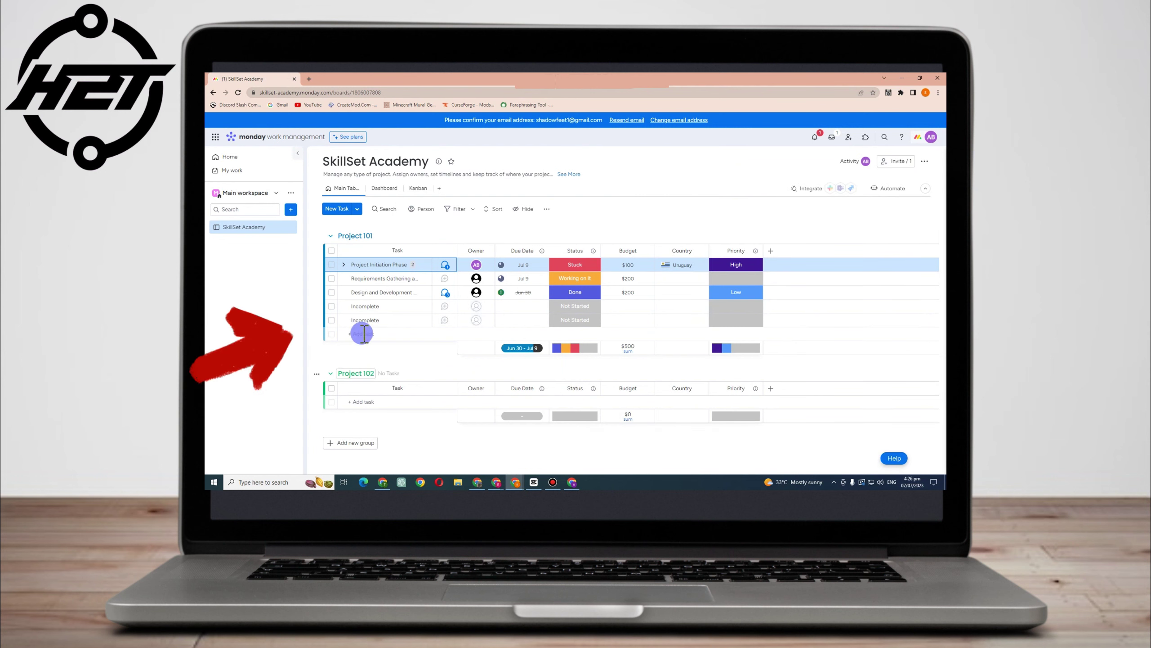
Install the Agile Project Management template from the gallery to create its Roadmap and Sprint Planning boards.
click(292, 210)
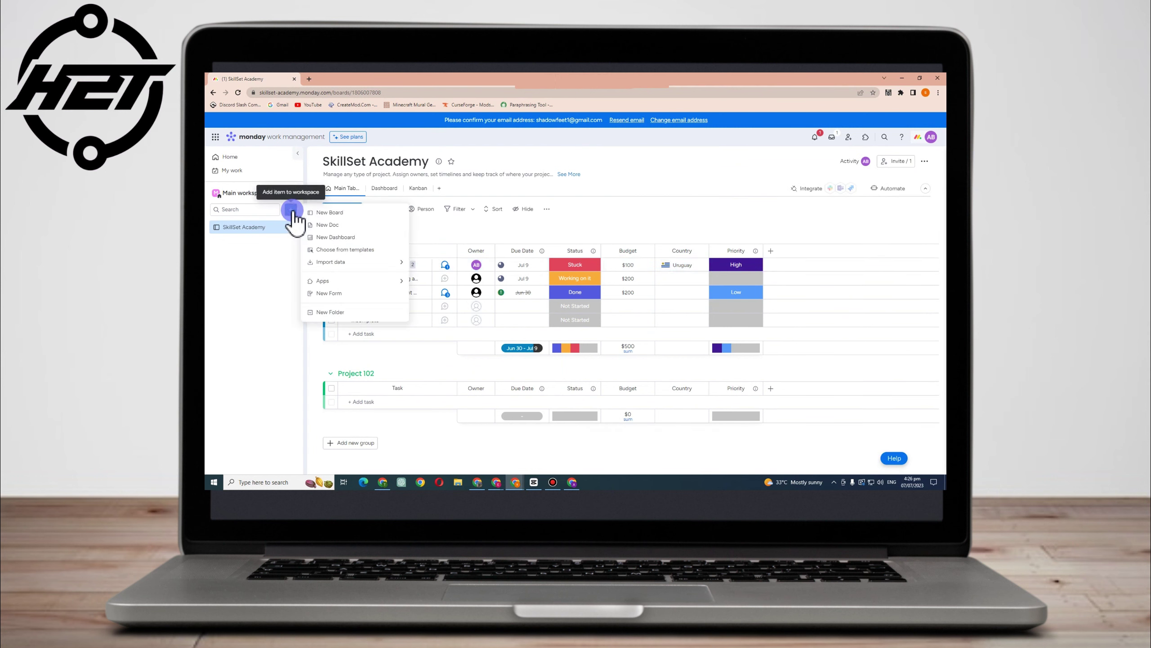
click(359, 250)
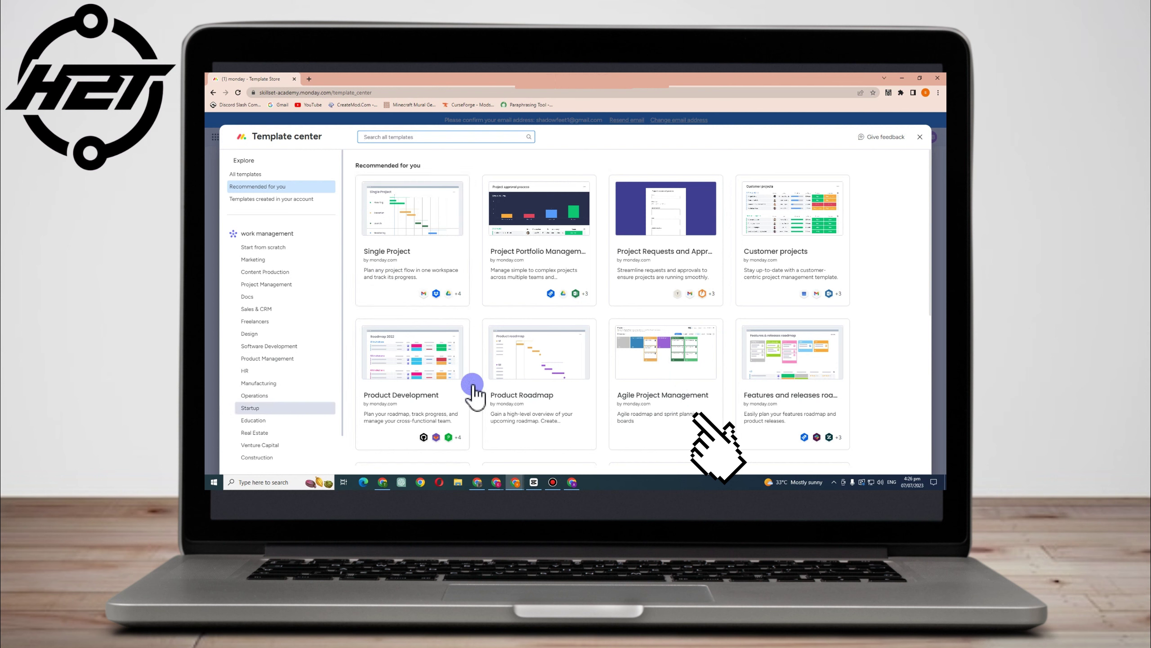
click(648, 359)
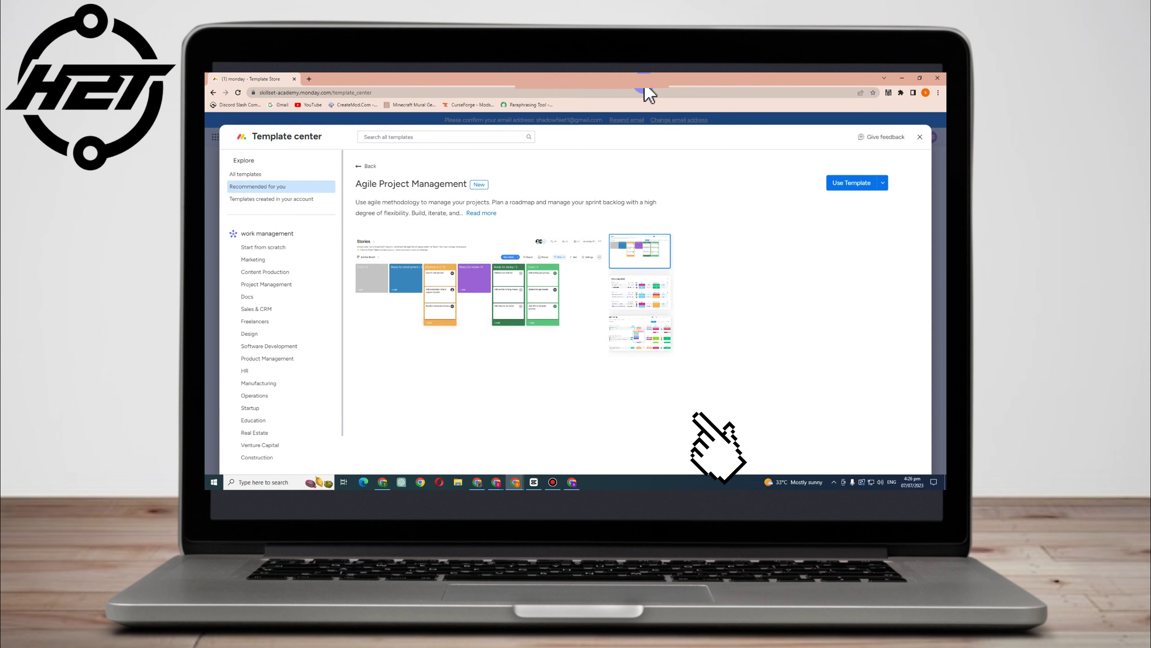
click(851, 183)
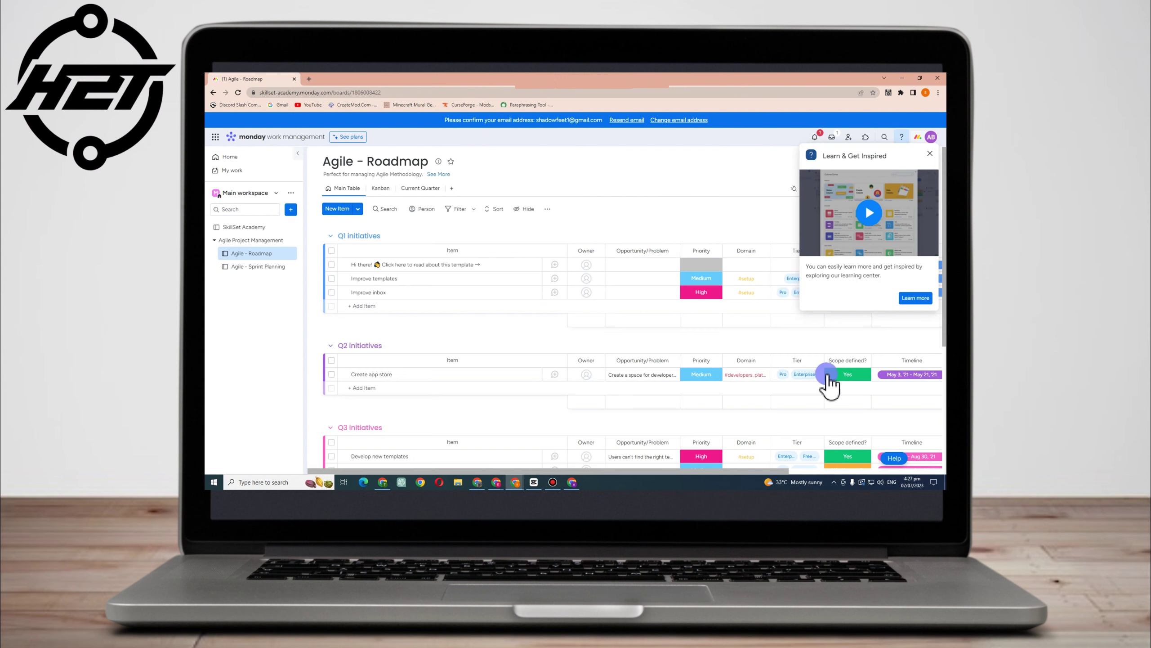
Post a 'New task' update on the Testing Phase item and assign its owner.
click(929, 153)
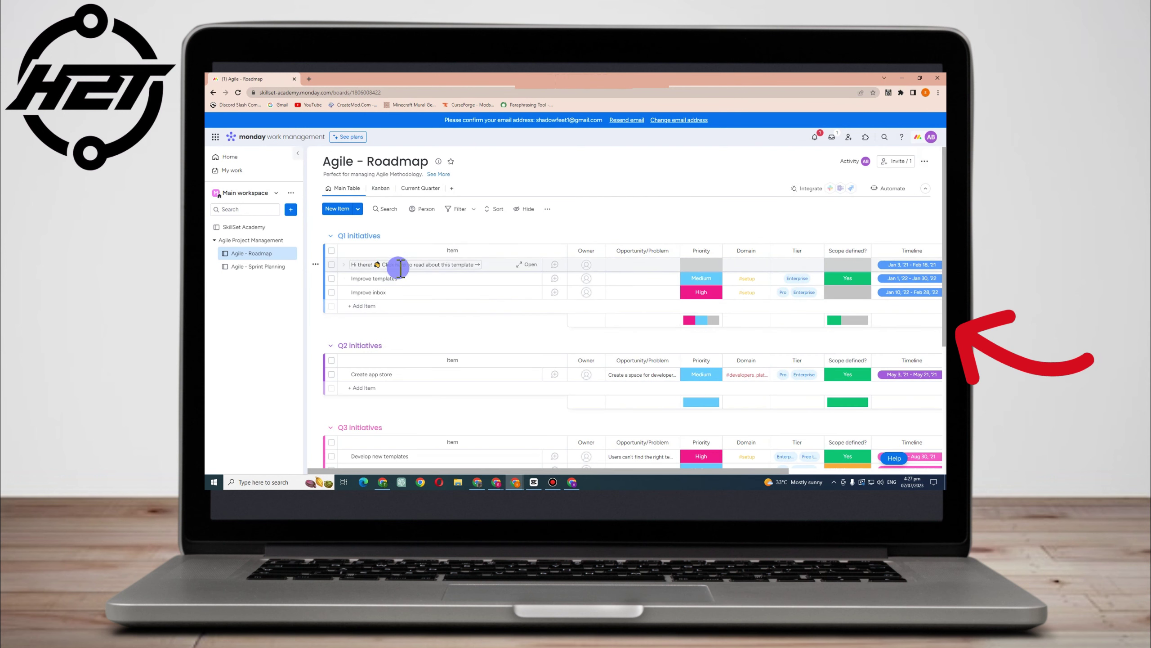
click(554, 272)
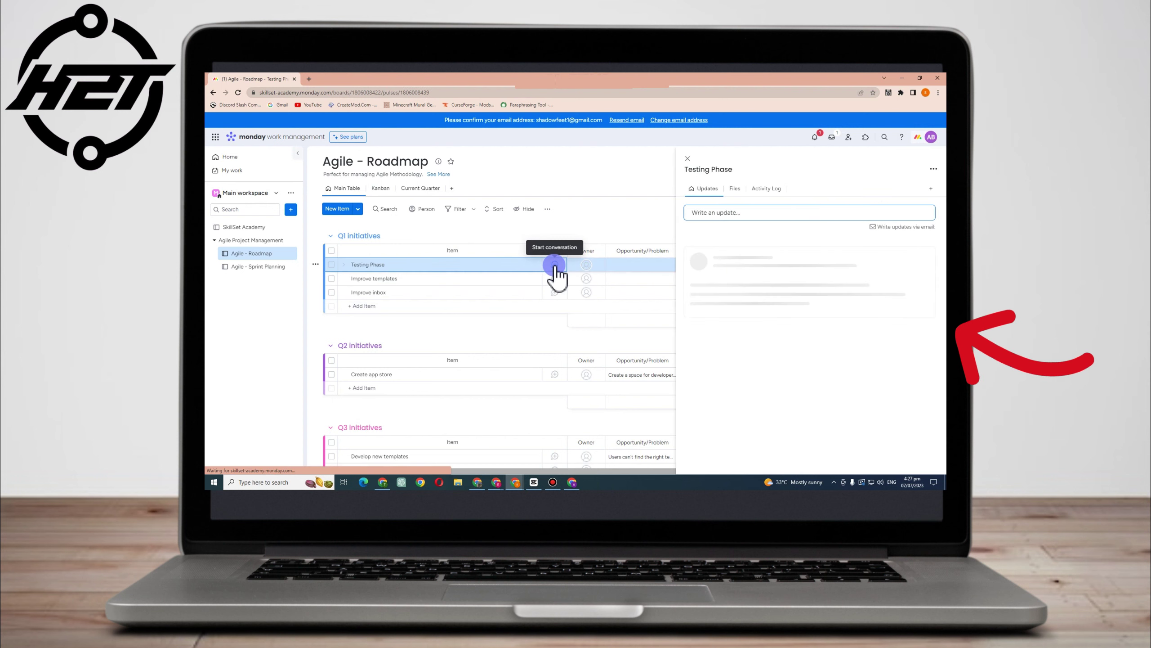
click(714, 213)
text(NE)
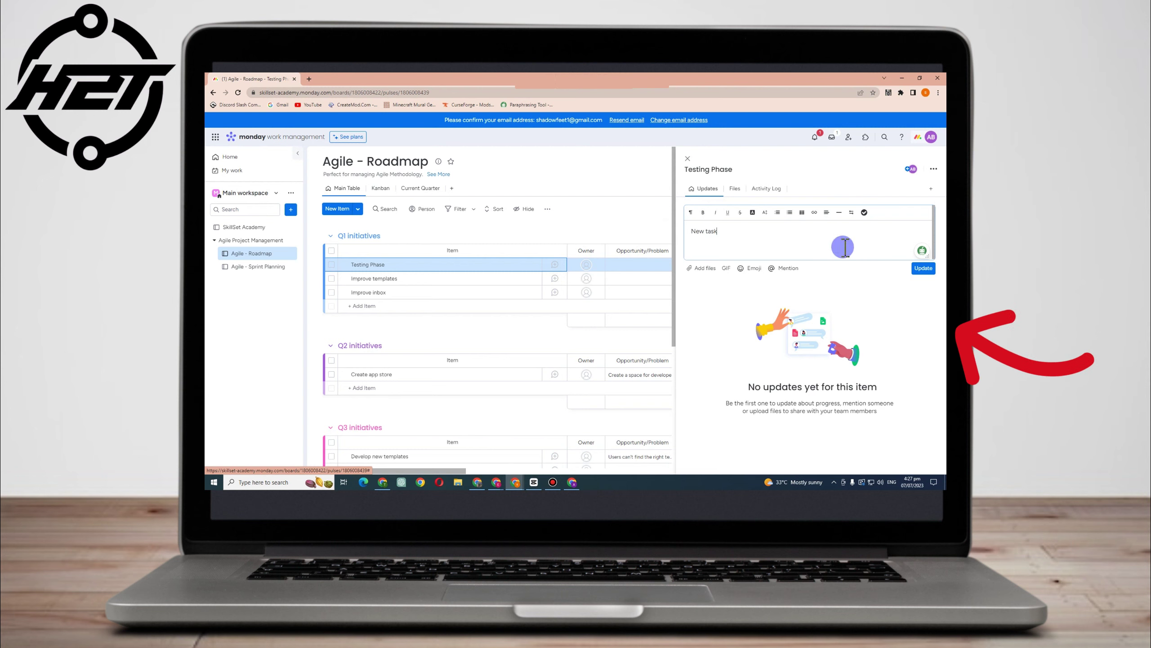
click(916, 267)
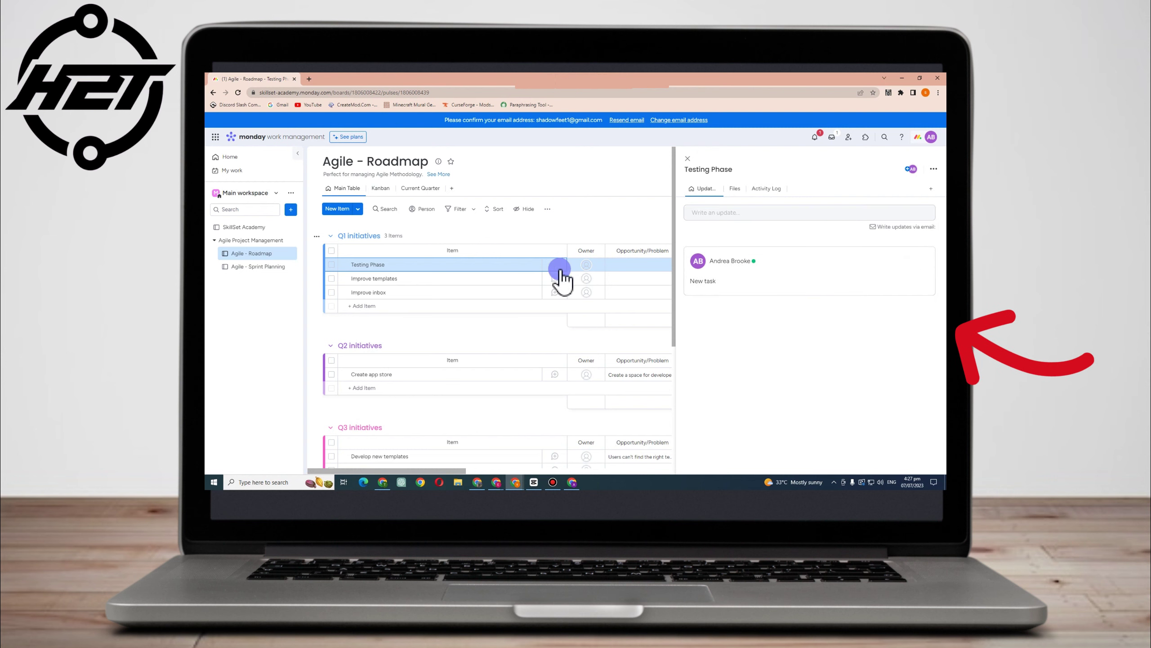
click(589, 266)
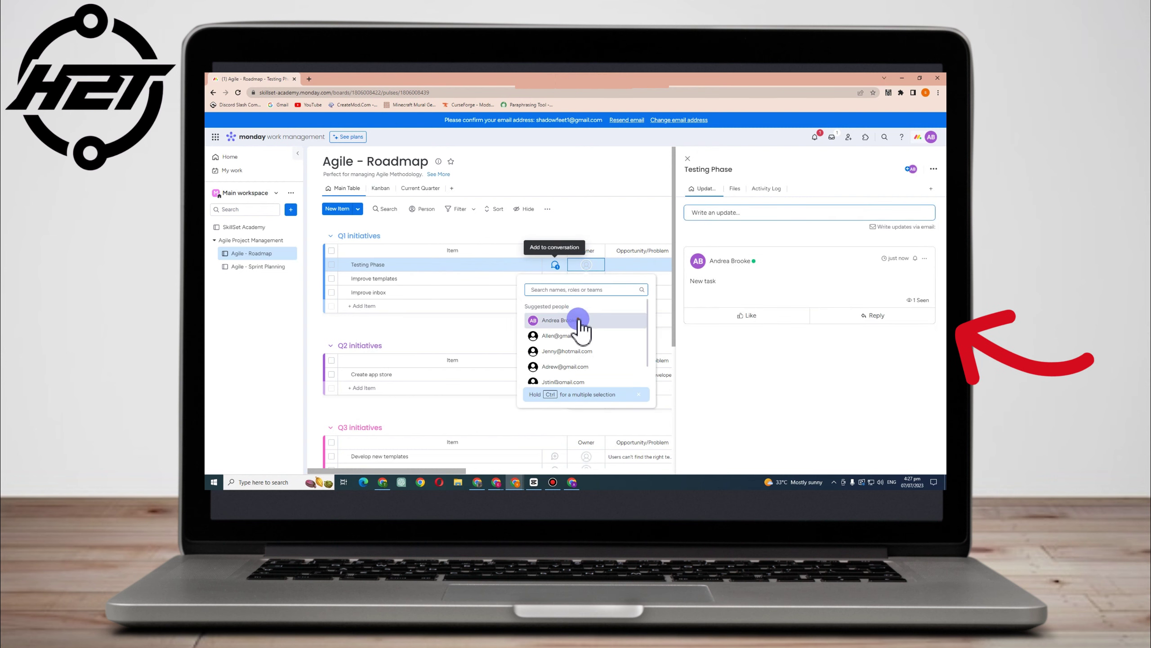
click(578, 320)
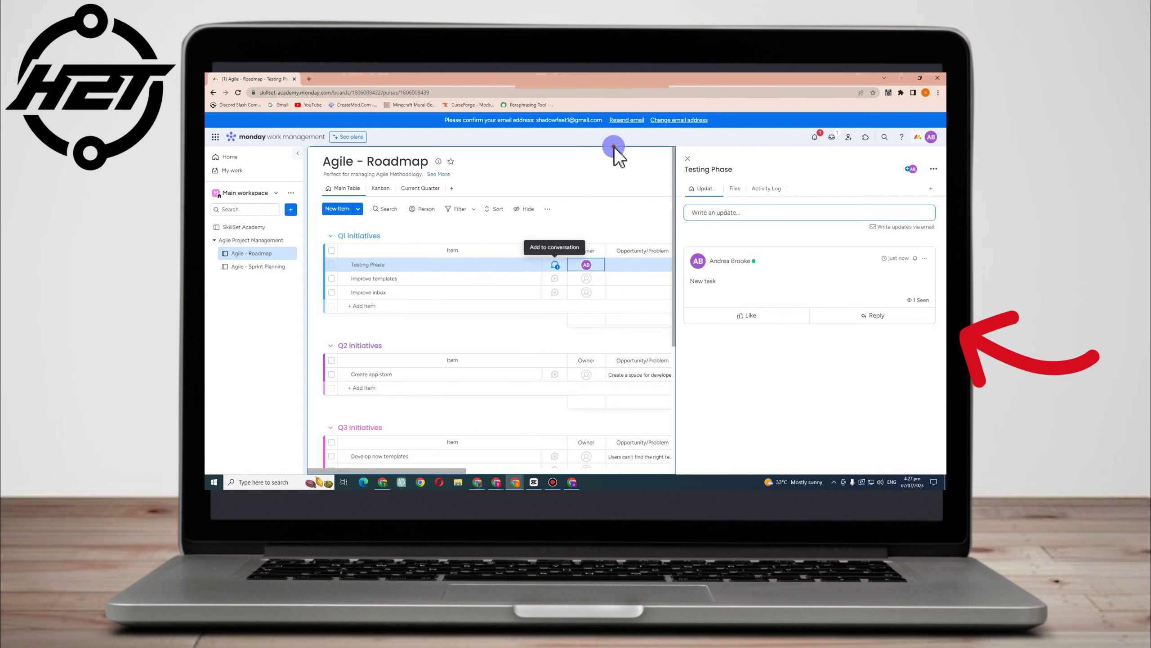
click(688, 158)
Give Testing Phase the inbox-vs-notifications problem, High priority and the #Onboarding domain tag.
click(644, 267)
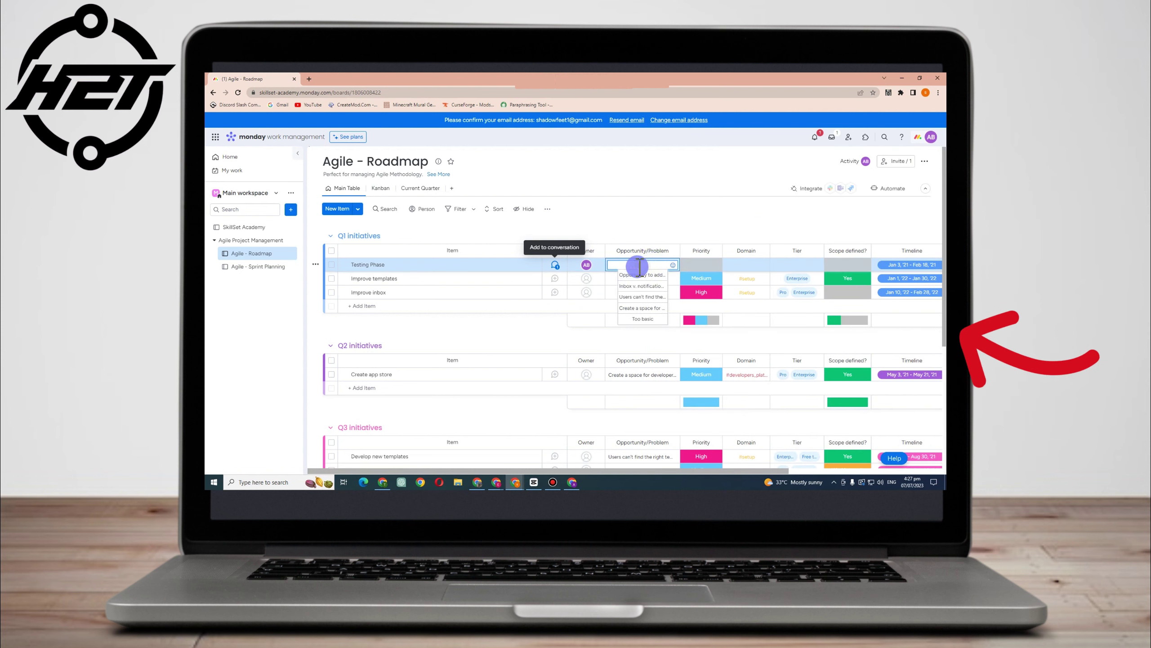
click(652, 290)
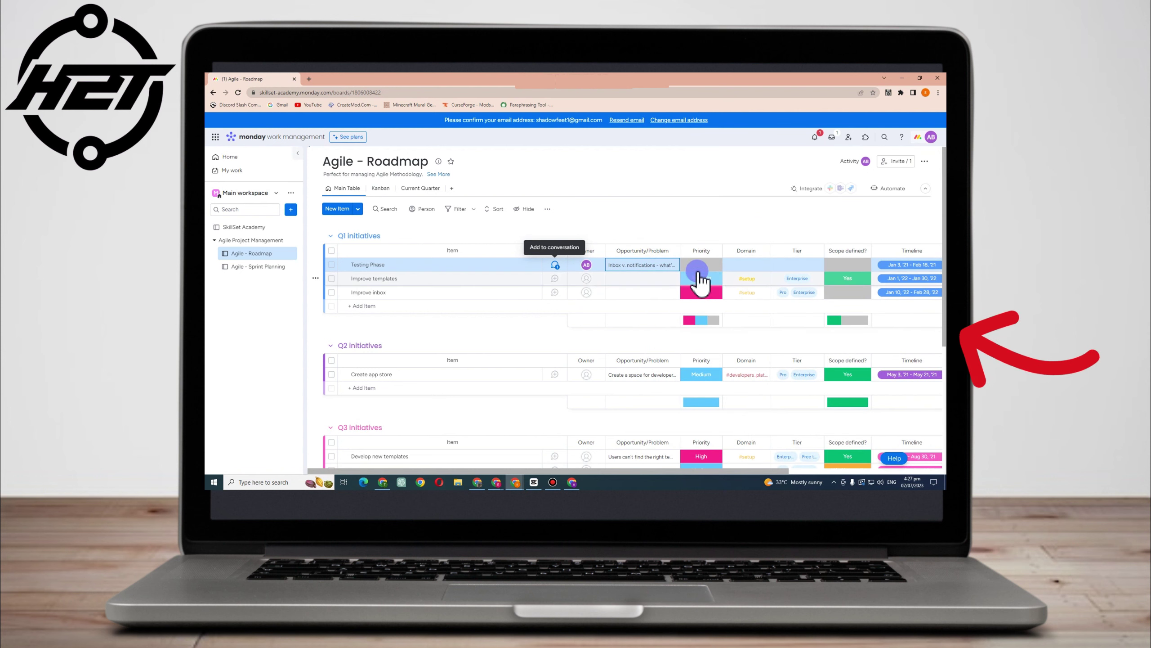
click(705, 265)
click(707, 290)
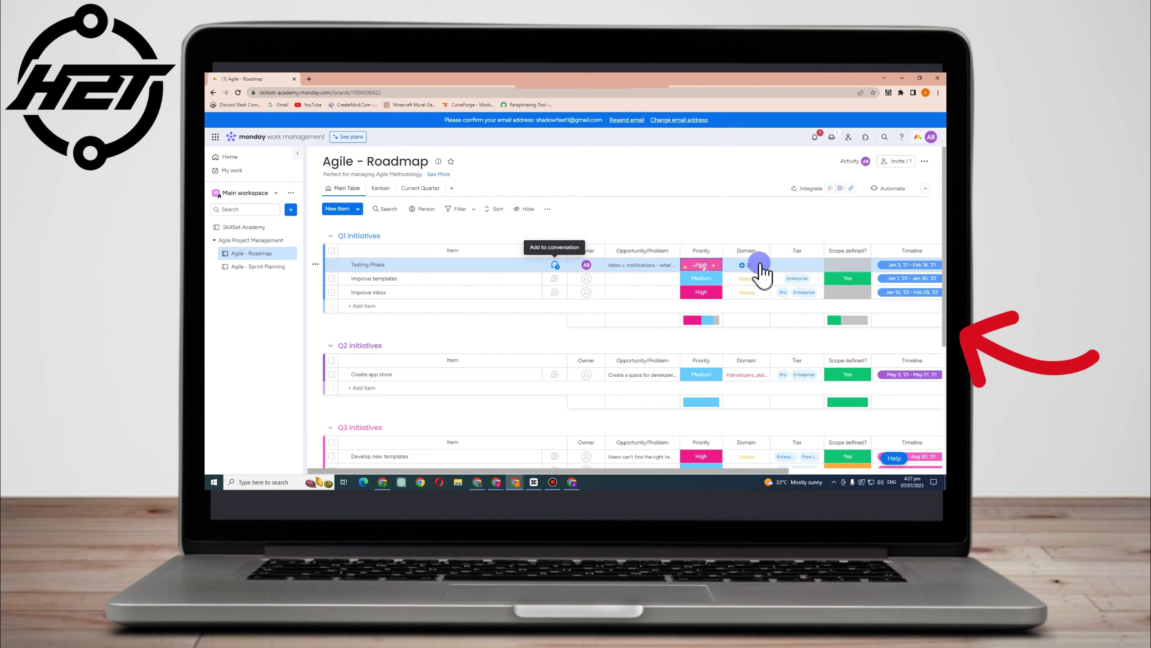
click(755, 265)
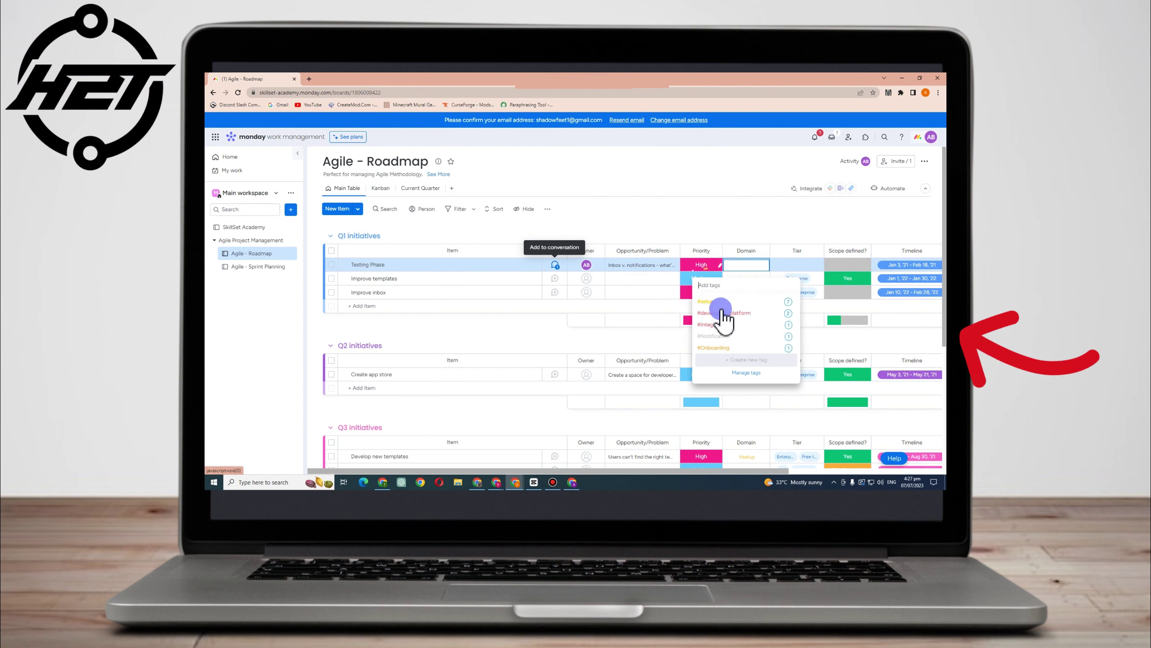
click(725, 347)
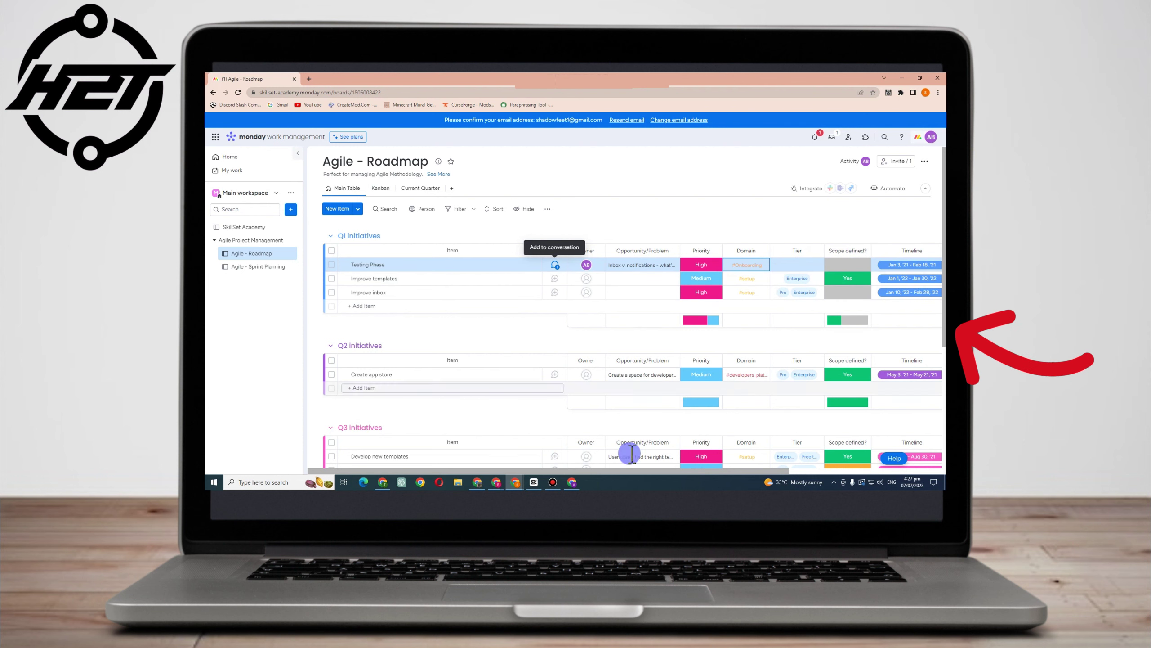
drag(718, 473, 872, 457)
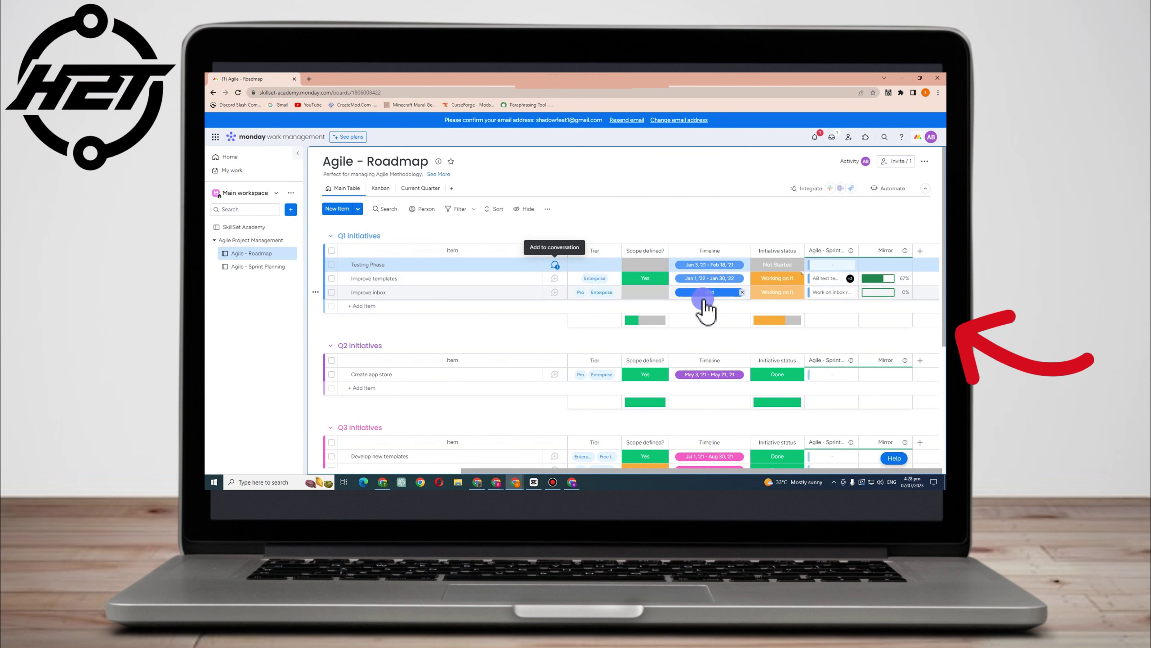
Open the Agile - Roadmap board's Integrations Center via the Integrate button.
scroll(836, 361, down, 5)
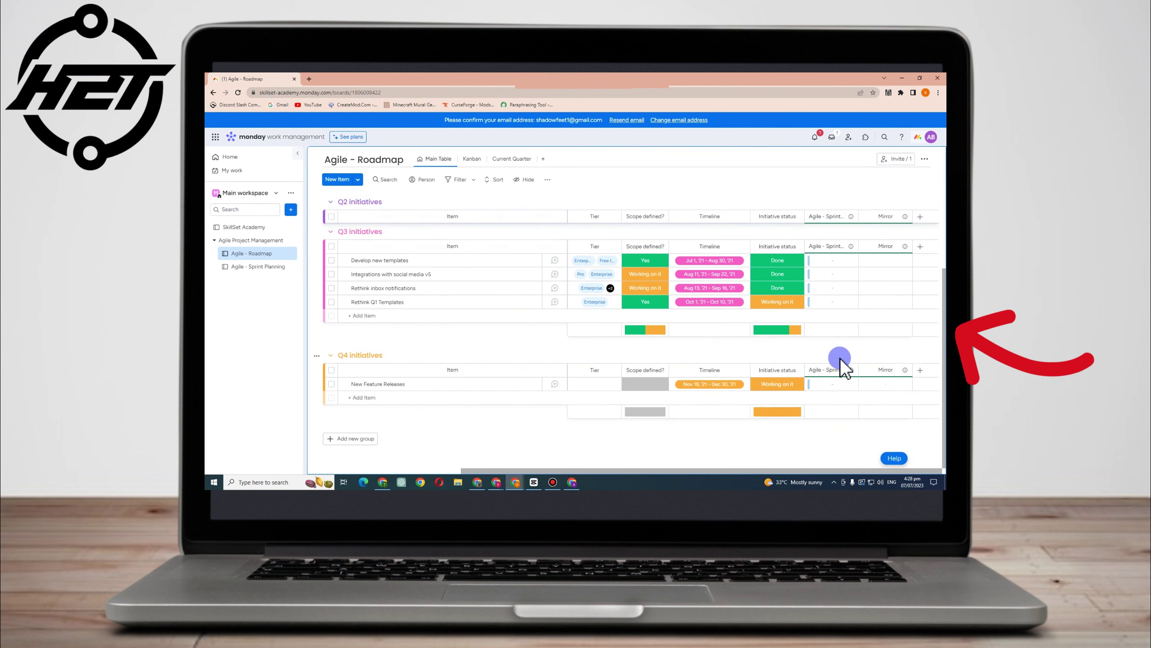
scroll(840, 365, up, 5)
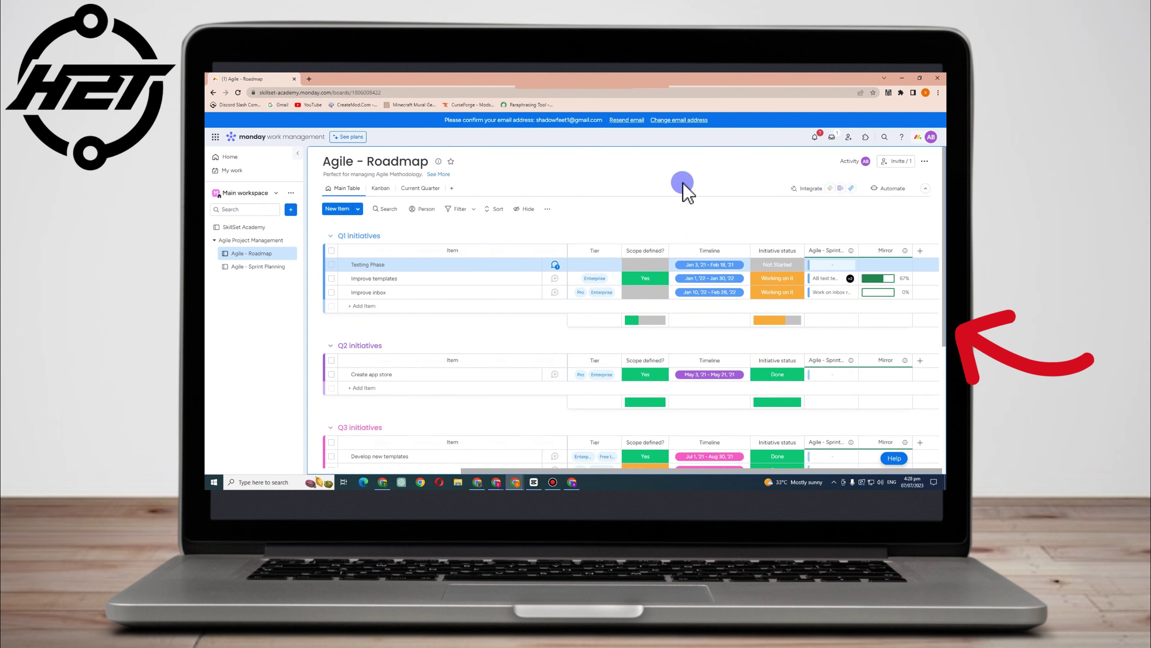
click(814, 188)
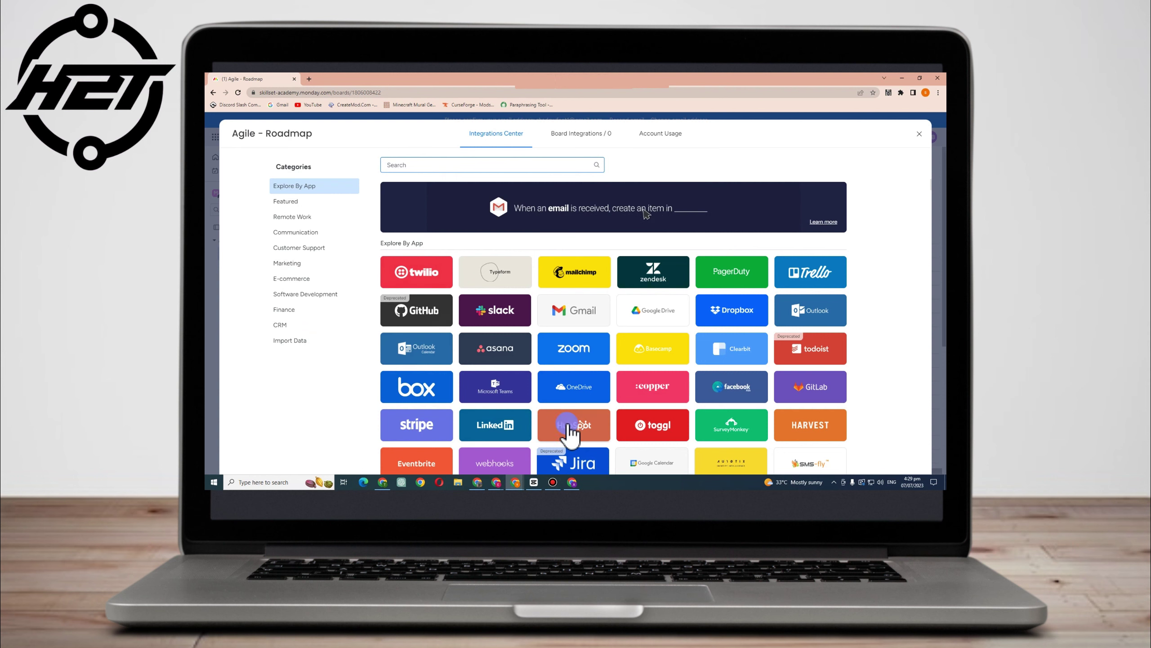
Browse the Zoom integration recipes, then close the Integrations Center back to the Main Table.
scroll(589, 417, down, 2)
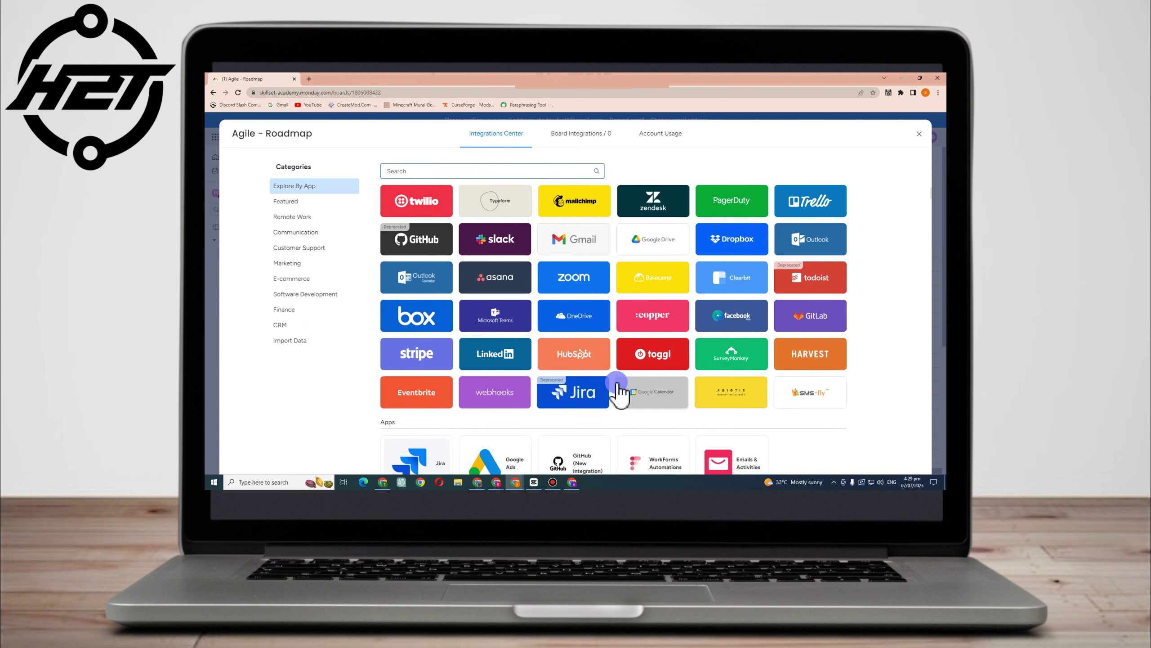
click(584, 278)
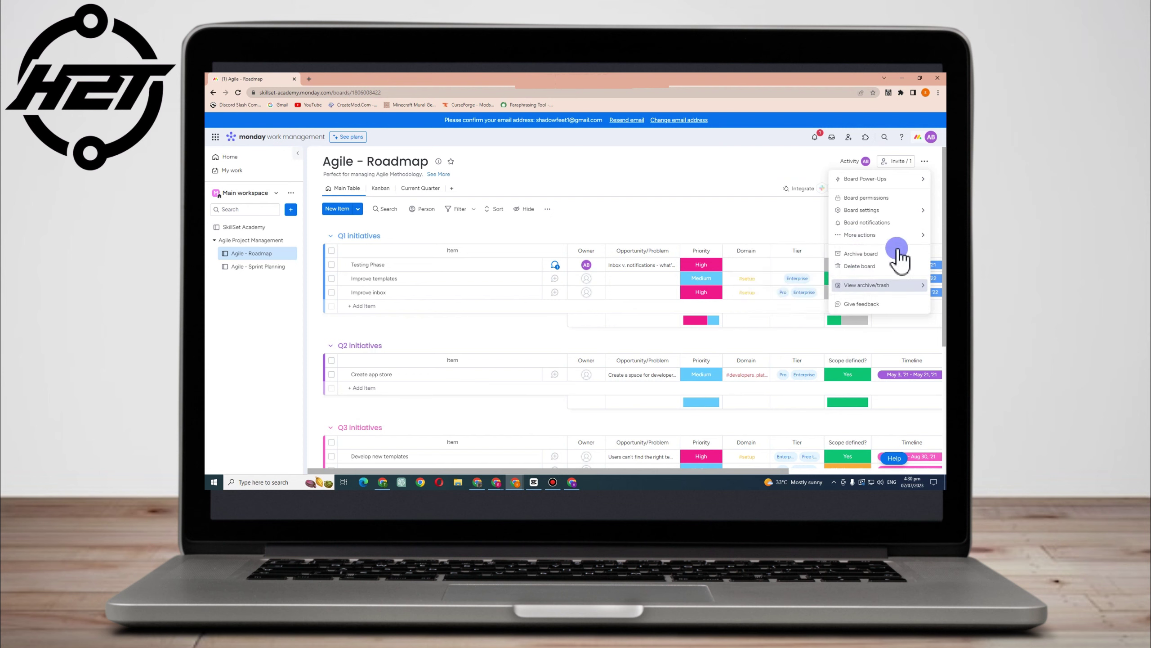
click(661, 154)
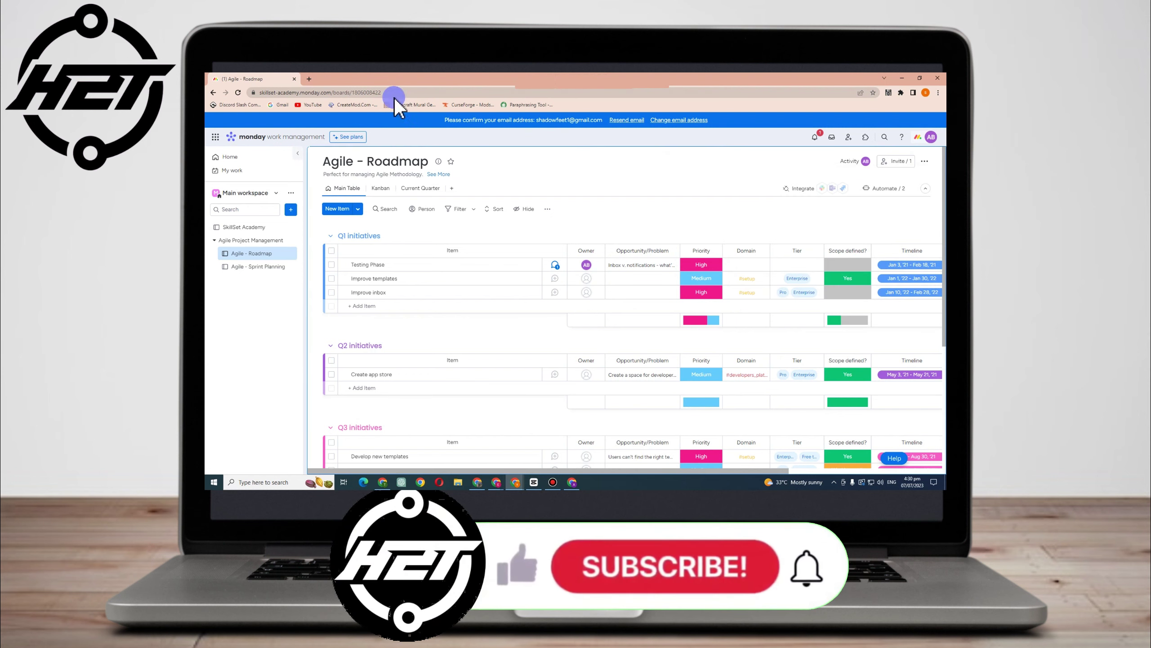